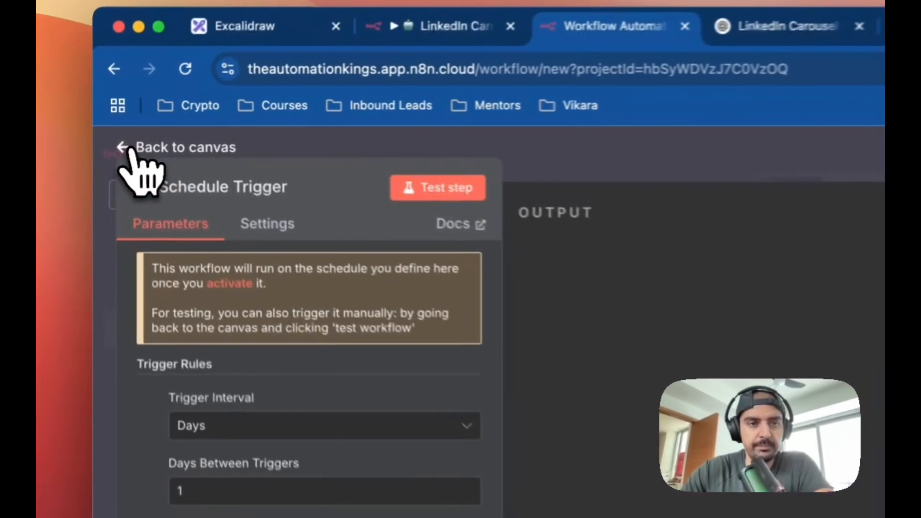
Add an AI Agent node after the Schedule Trigger and set its user prompt source to Define below
{"action": "left_click", "coordinate": [109, 131]}
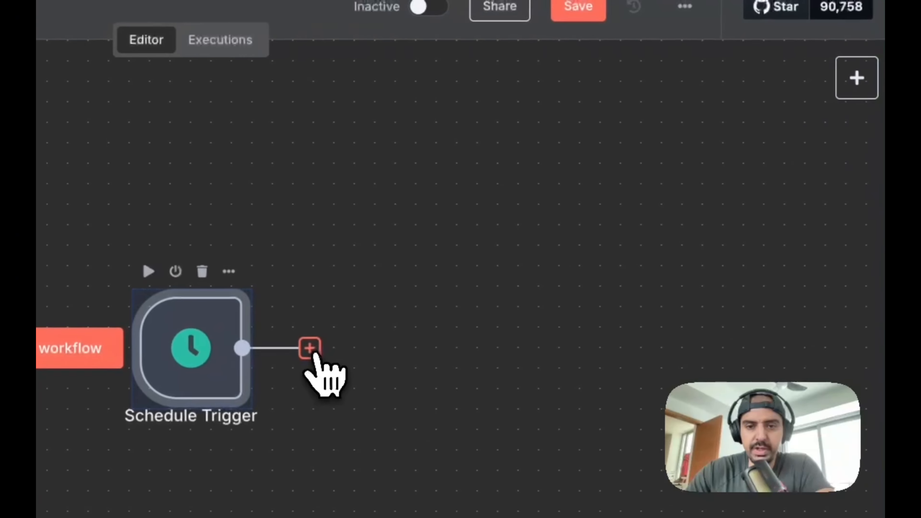
{"action": "left_click", "coordinate": [753, 353]}
{"action": "type", "text": "ai ge"}
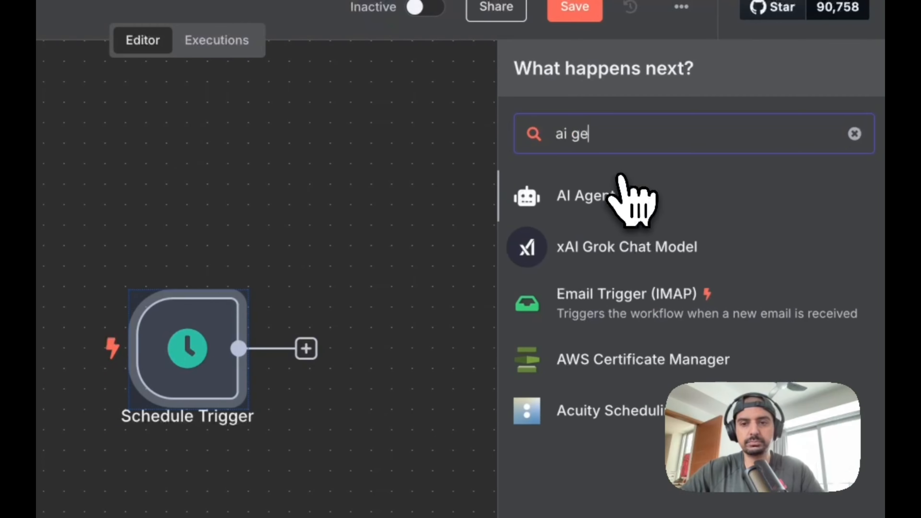
{"action": "key", "text": "BackSpace"}
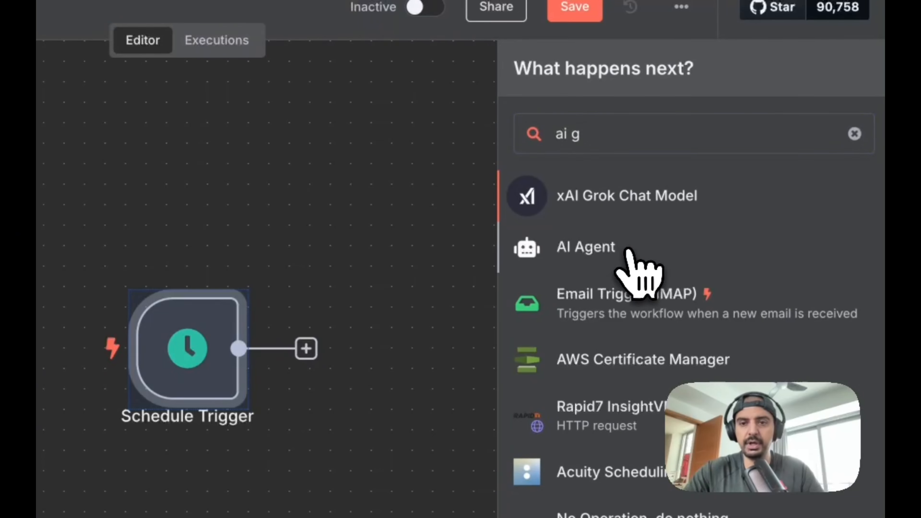
{"action": "left_click", "coordinate": [638, 265]}
{"action": "left_click", "coordinate": [513, 263]}
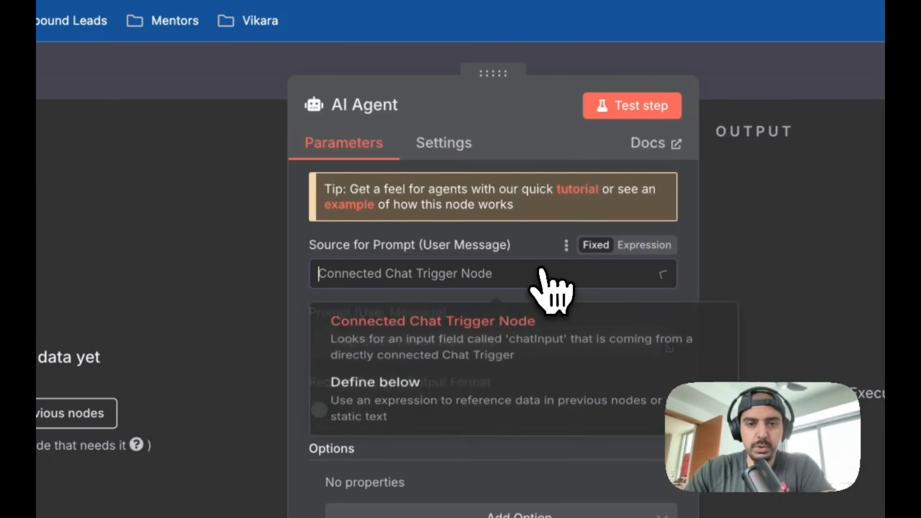
{"action": "left_click", "coordinate": [439, 383]}
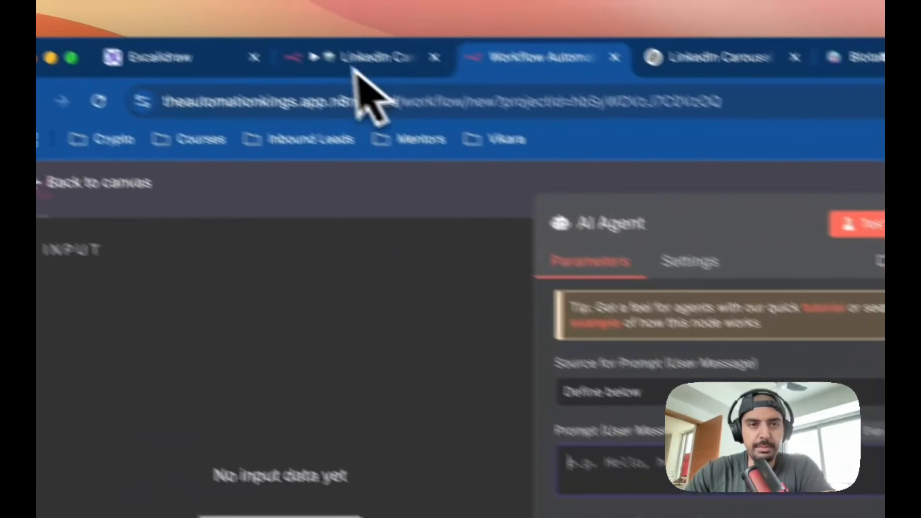
Copy the full user message prompt from the AI Agent node in the existing LinkedIn Carousel Creator workflow
{"action": "left_click", "coordinate": [384, 83]}
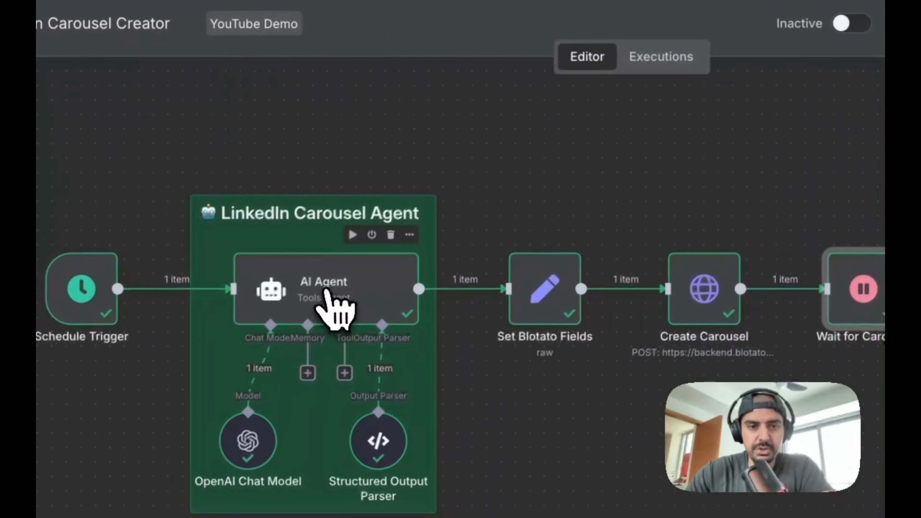
{"action": "double_click", "coordinate": [363, 319]}
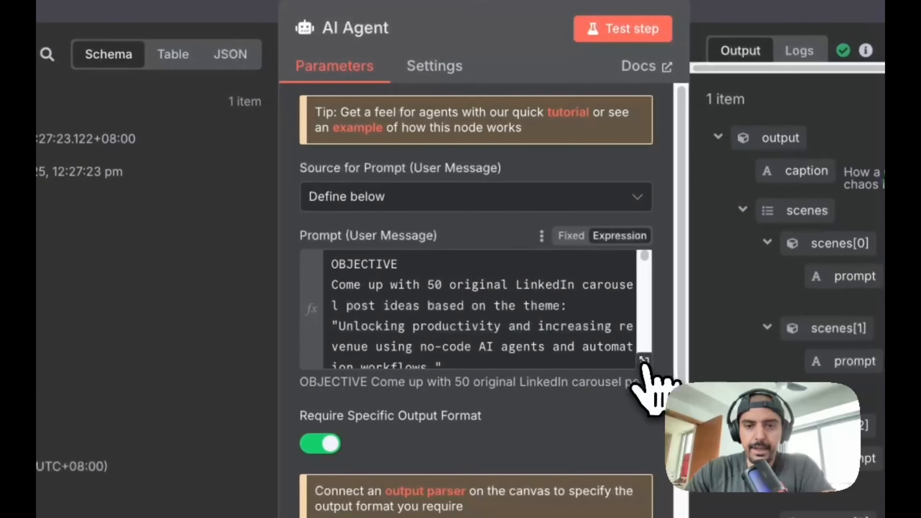
{"action": "left_click", "coordinate": [757, 386]}
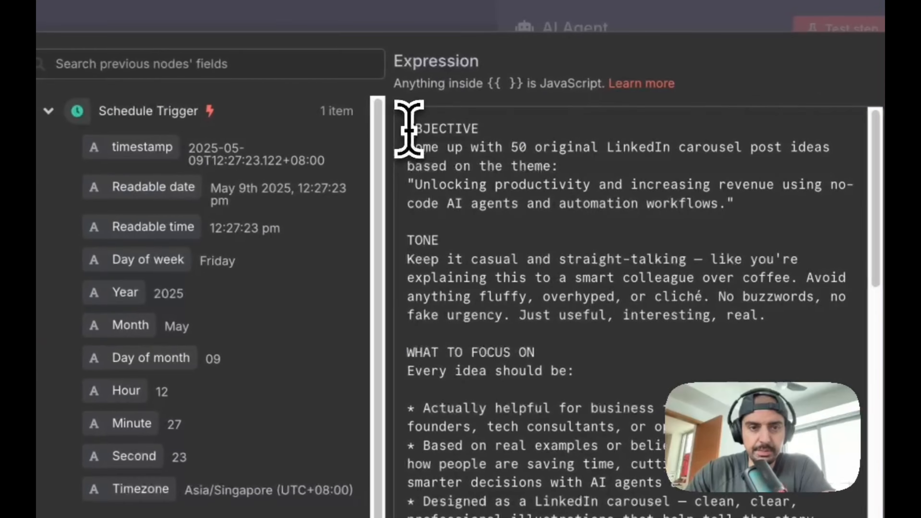
{"action": "left_click_drag", "start_coordinate": [187, 127], "coordinate": [343, 446]}
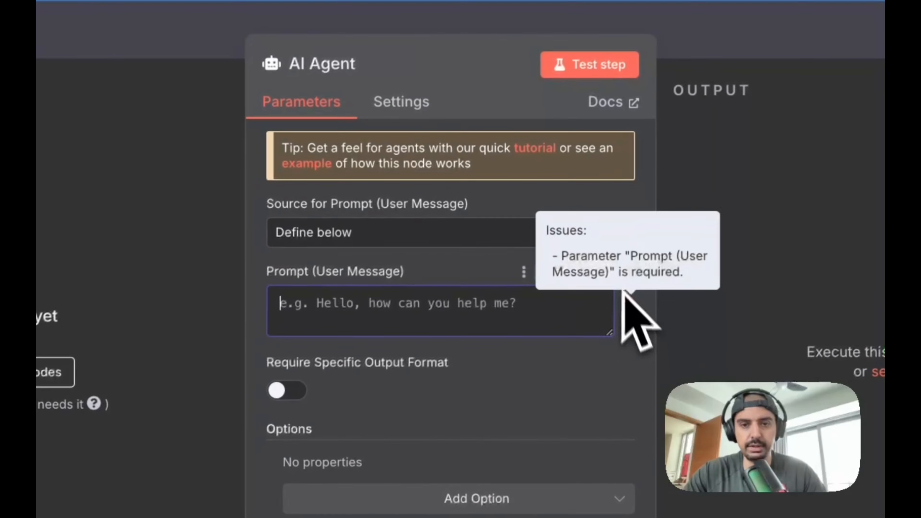
In the new workflow's AI Agent, make the user message prompt an expression and paste the copied prompt into it
{"action": "left_click", "coordinate": [614, 273]}
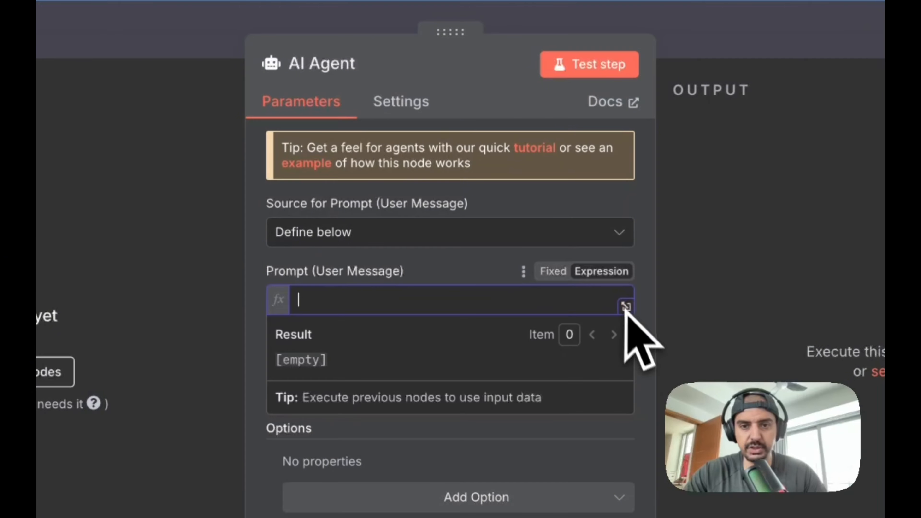
{"action": "left_click", "coordinate": [626, 308]}
{"action": "key", "text": "ctrl+v"}
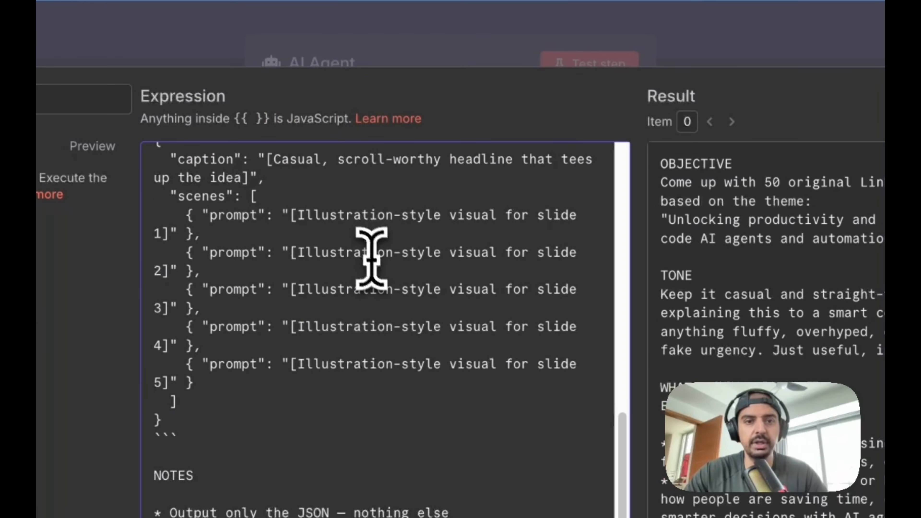
Review the pasted prompt from its objective, tone and focus sections through to the JSON output format and notes
{"action": "scroll", "coordinate": [370, 253], "scroll_direction": "up", "scroll_amount": 10}
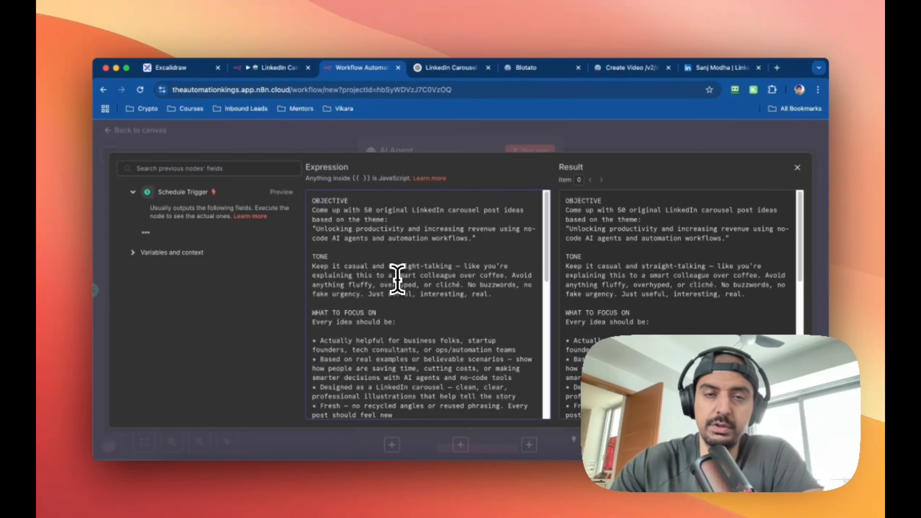
{"action": "scroll", "coordinate": [398, 280], "scroll_direction": "down", "scroll_amount": 2}
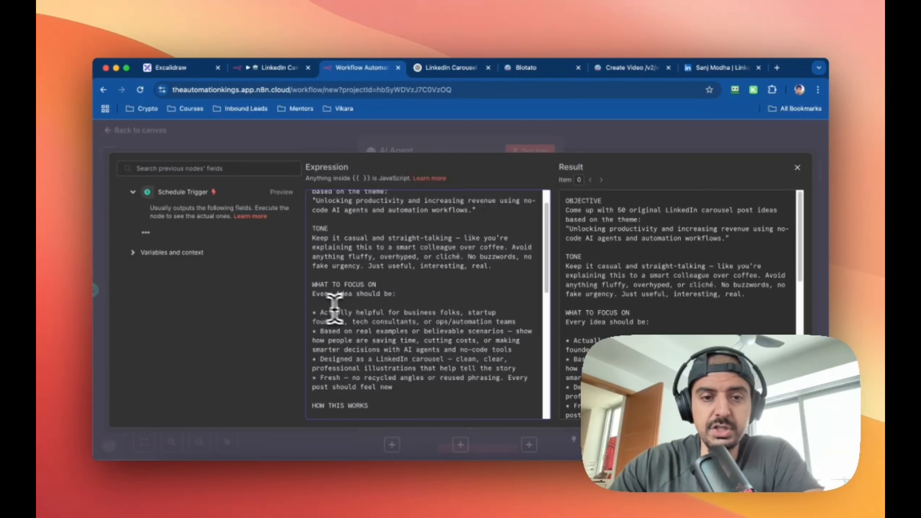
{"action": "scroll", "coordinate": [443, 311], "scroll_direction": "down", "scroll_amount": 2}
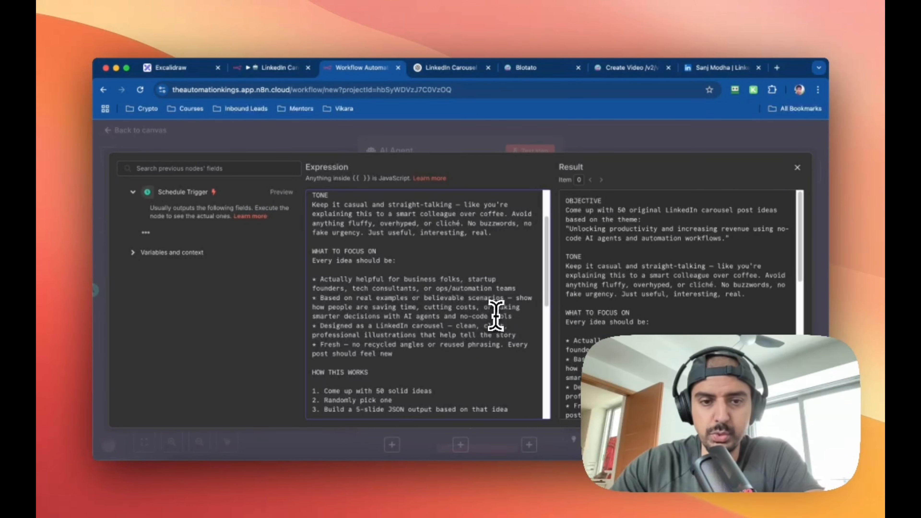
{"action": "scroll", "coordinate": [497, 314], "scroll_direction": "down", "scroll_amount": 3}
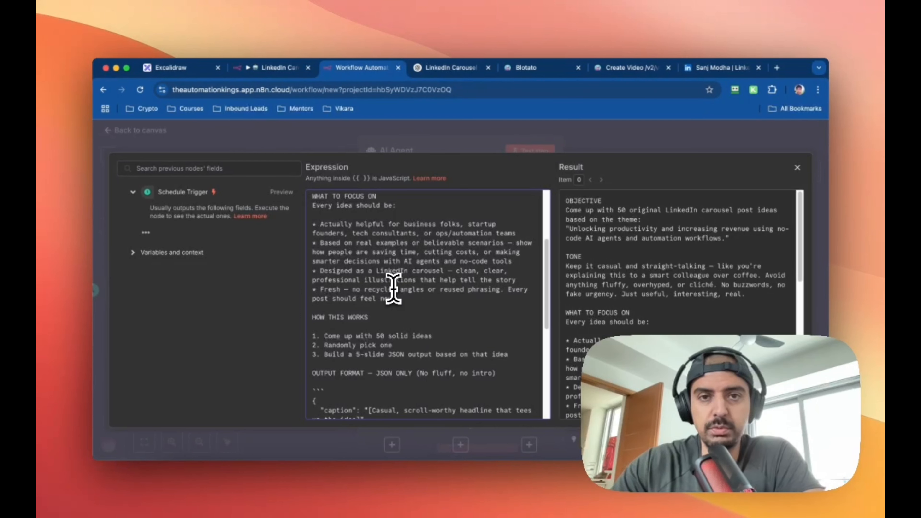
{"action": "scroll", "coordinate": [394, 289], "scroll_direction": "down", "scroll_amount": 2}
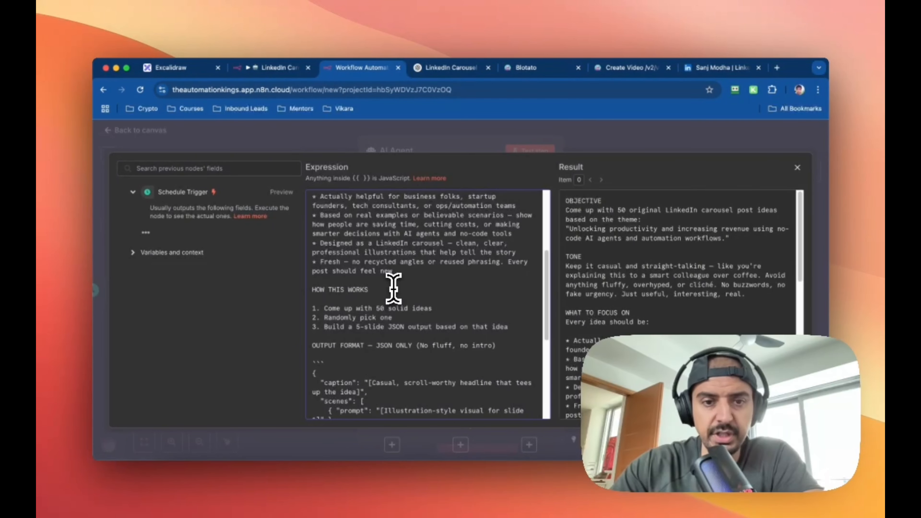
{"action": "scroll", "coordinate": [394, 289], "scroll_direction": "down", "scroll_amount": 1}
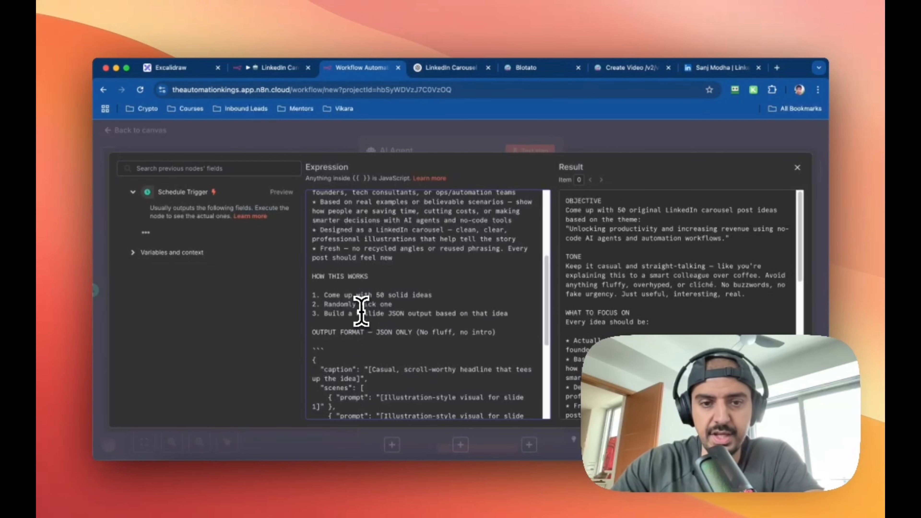
{"action": "scroll", "coordinate": [399, 321], "scroll_direction": "down", "scroll_amount": 3}
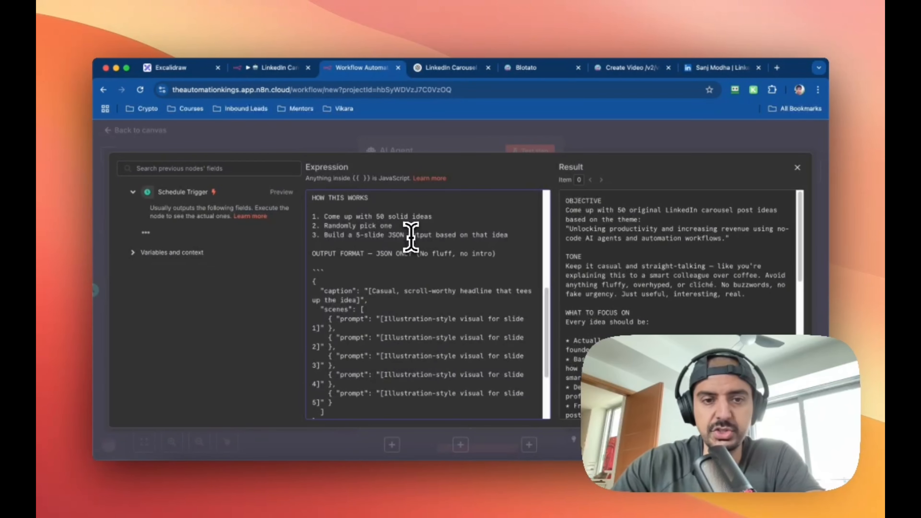
{"action": "scroll", "coordinate": [374, 297], "scroll_direction": "down", "scroll_amount": 2}
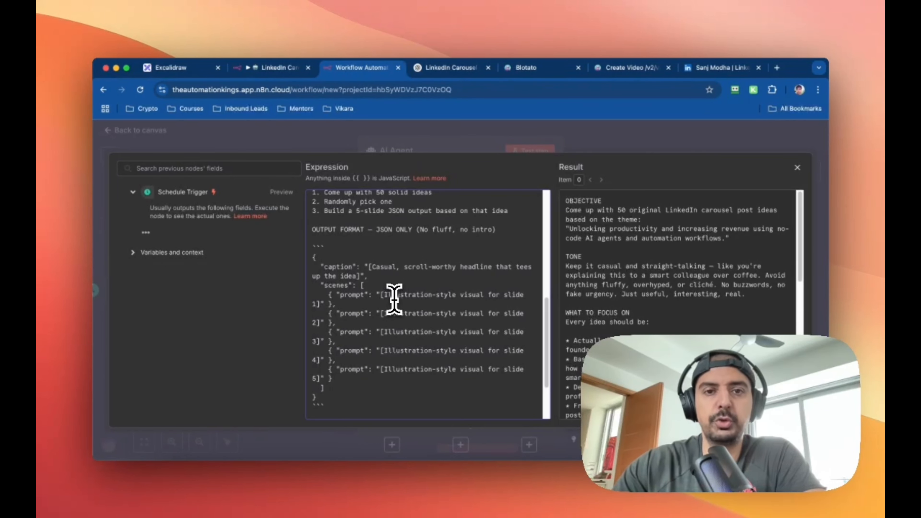
{"action": "scroll", "coordinate": [394, 298], "scroll_direction": "down", "scroll_amount": 4}
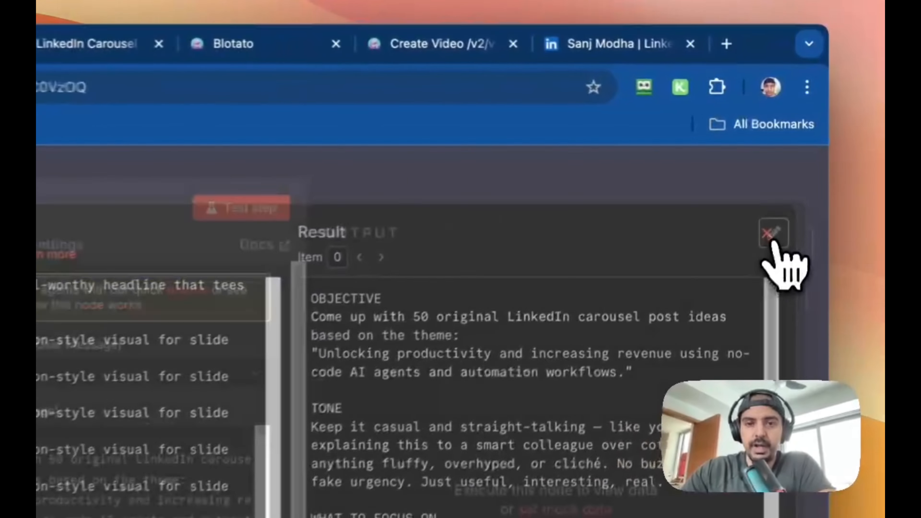
Close the expression editor, require a specific output format for the AI Agent, and return to the canvas
{"action": "left_click", "coordinate": [798, 167]}
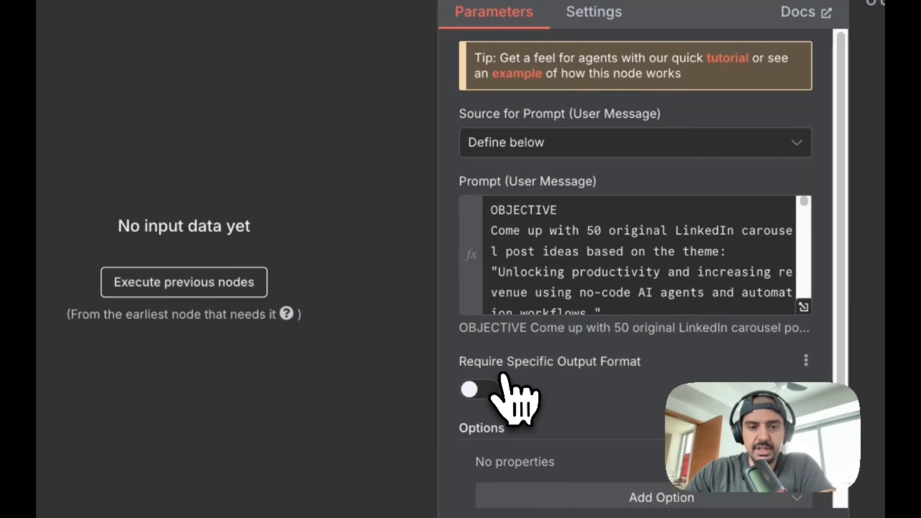
{"action": "left_click", "coordinate": [486, 392]}
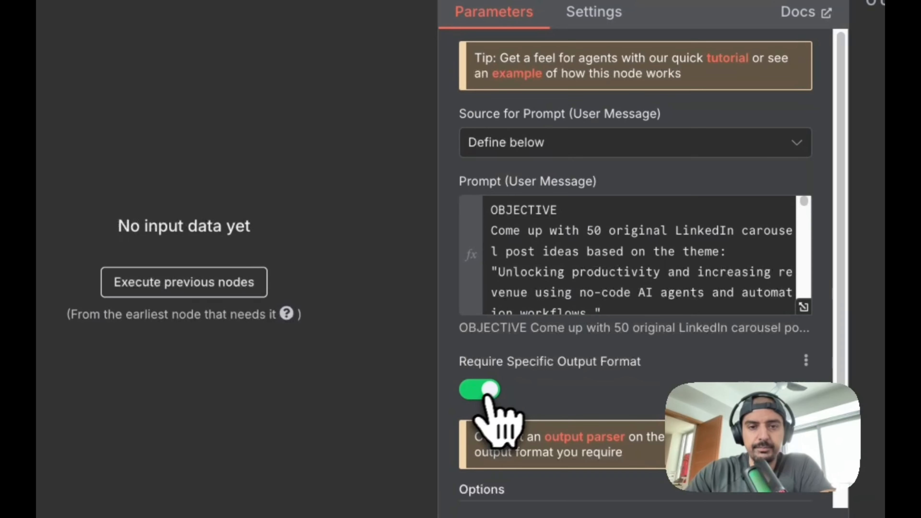
{"action": "scroll", "coordinate": [631, 399], "scroll_direction": "down", "scroll_amount": 3}
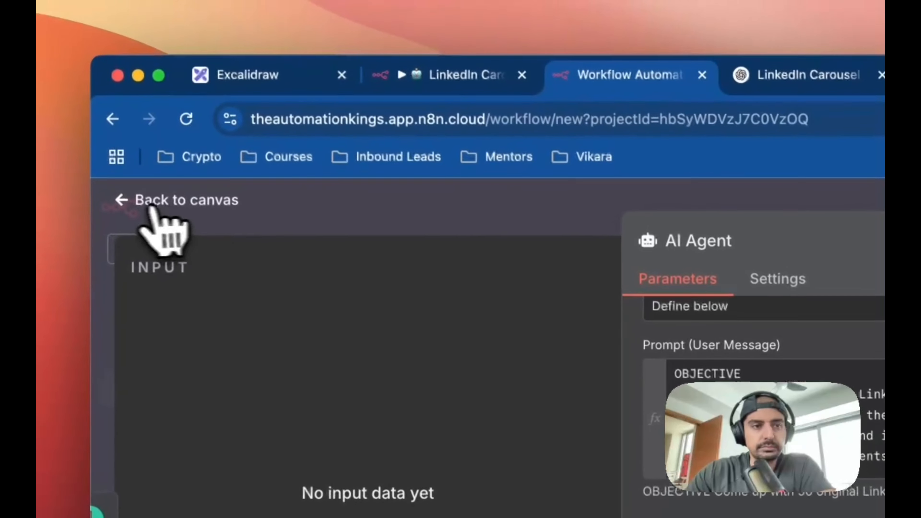
{"action": "left_click", "coordinate": [151, 203]}
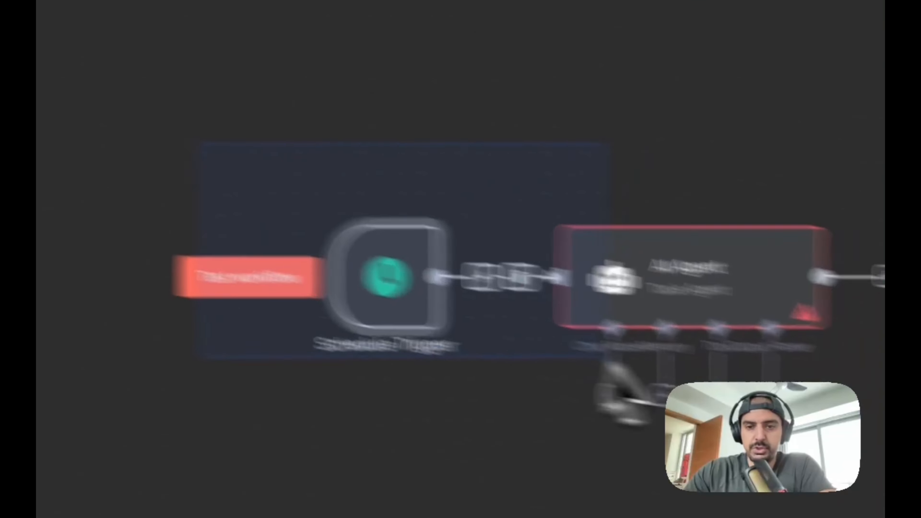
Attach an OpenAI Chat Model to the AI Agent's chat model connection
{"action": "left_click_drag", "start_coordinate": [610, 360], "coordinate": [823, 345]}
{"action": "left_click_drag", "start_coordinate": [715, 286], "coordinate": [512, 203]}
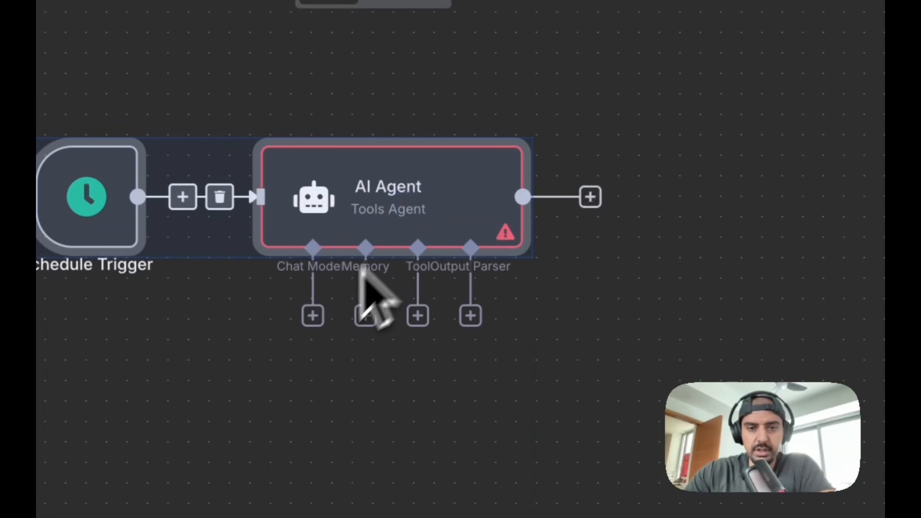
{"action": "left_click", "coordinate": [313, 316]}
{"action": "type", "text": "op"}
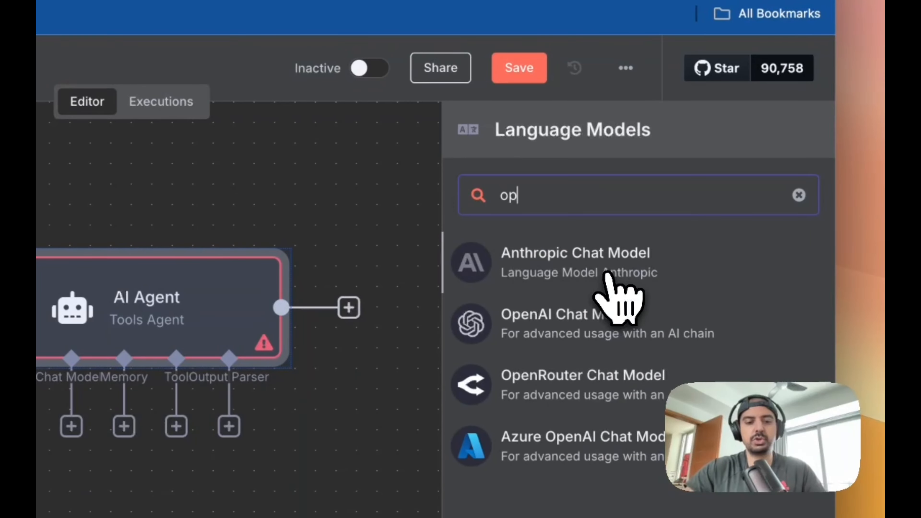
{"action": "type", "text": "en"}
{"action": "left_click", "coordinate": [616, 265]}
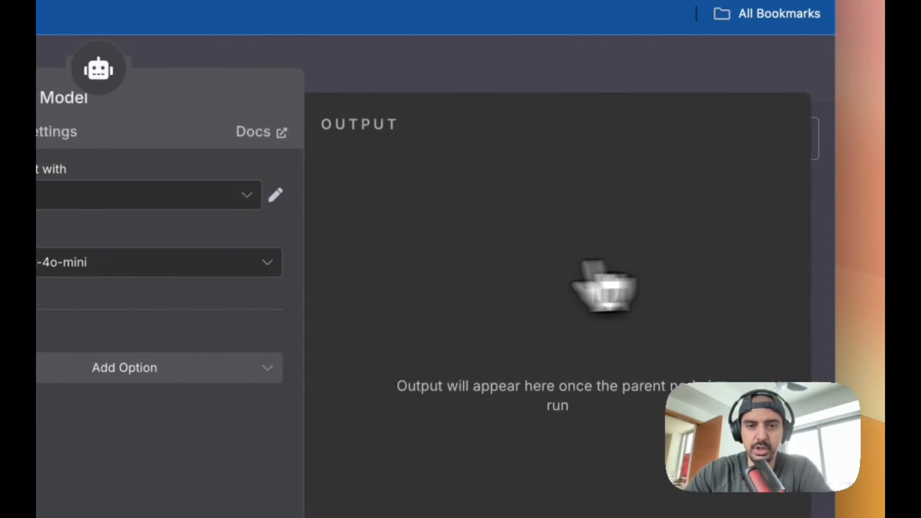
Set the OpenAI Chat Model to gpt-4.1-mini and return to the canvas
{"action": "left_click", "coordinate": [131, 265]}
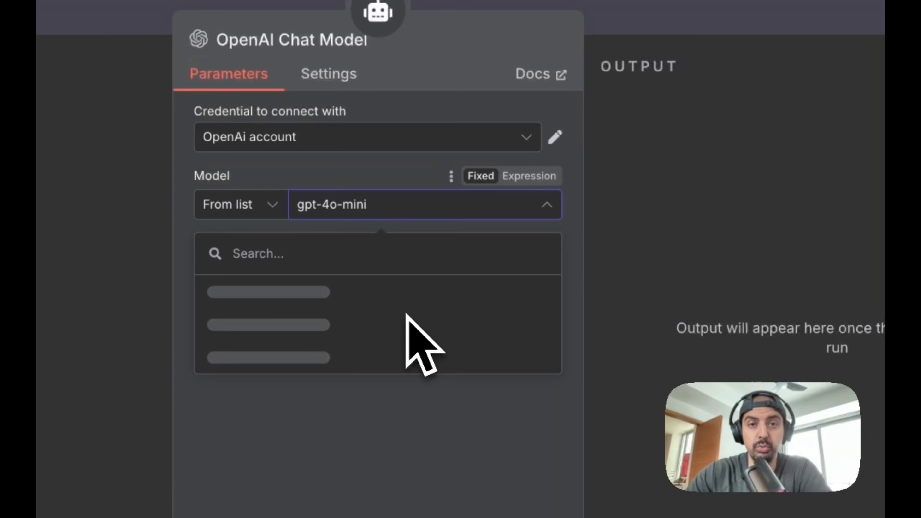
{"action": "scroll", "coordinate": [407, 316], "scroll_direction": "down", "scroll_amount": 3}
{"action": "scroll", "coordinate": [466, 310], "scroll_direction": "down", "scroll_amount": 3}
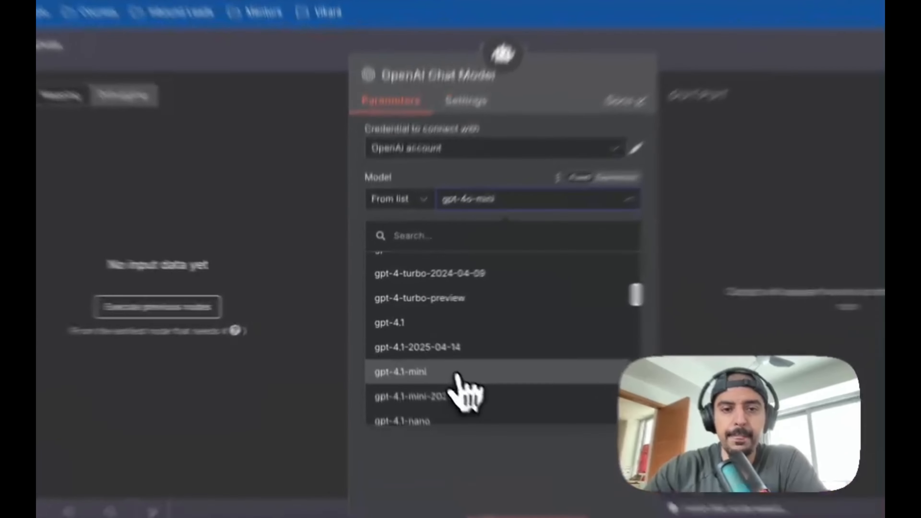
{"action": "left_click", "coordinate": [431, 351]}
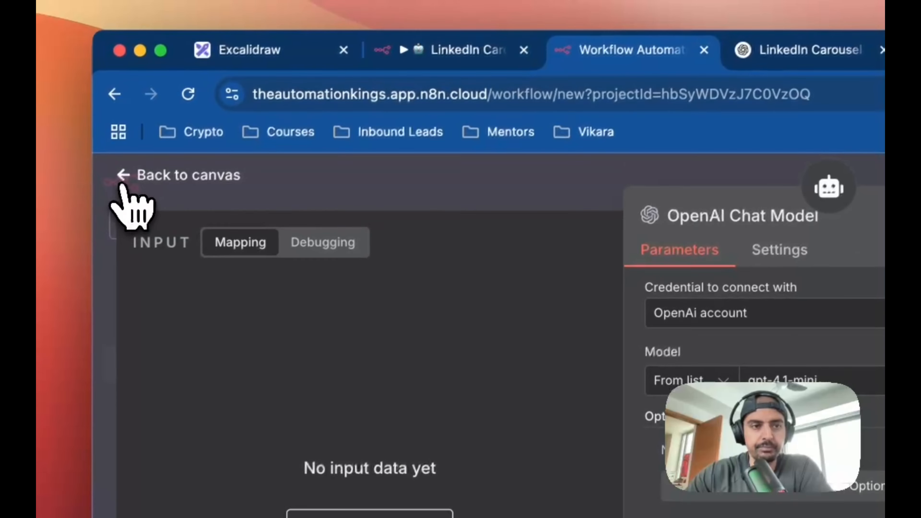
{"action": "left_click", "coordinate": [125, 178]}
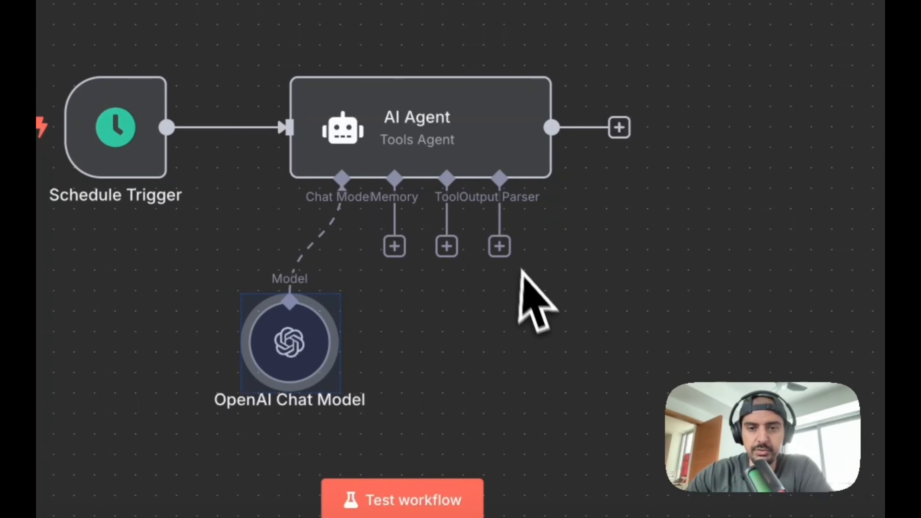
Attach a Structured Output Parser to the AI Agent and clear its default JSON example
{"action": "left_click", "coordinate": [499, 247]}
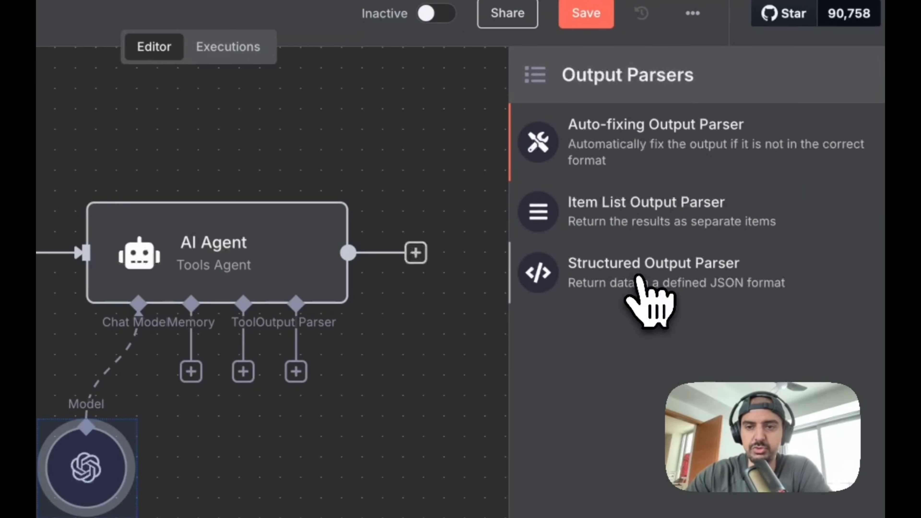
{"action": "left_click", "coordinate": [639, 280]}
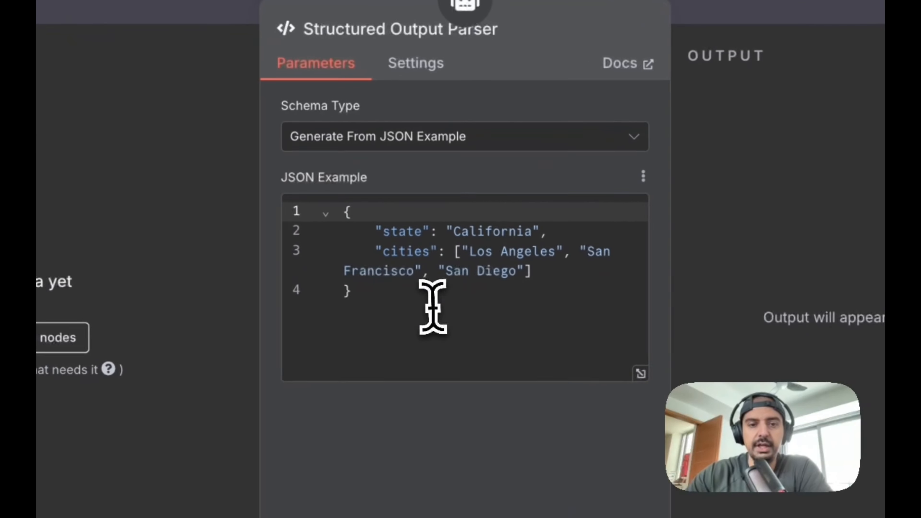
{"action": "left_click_drag", "start_coordinate": [432, 309], "coordinate": [350, 211]}
{"action": "key", "text": "BackSpace"}
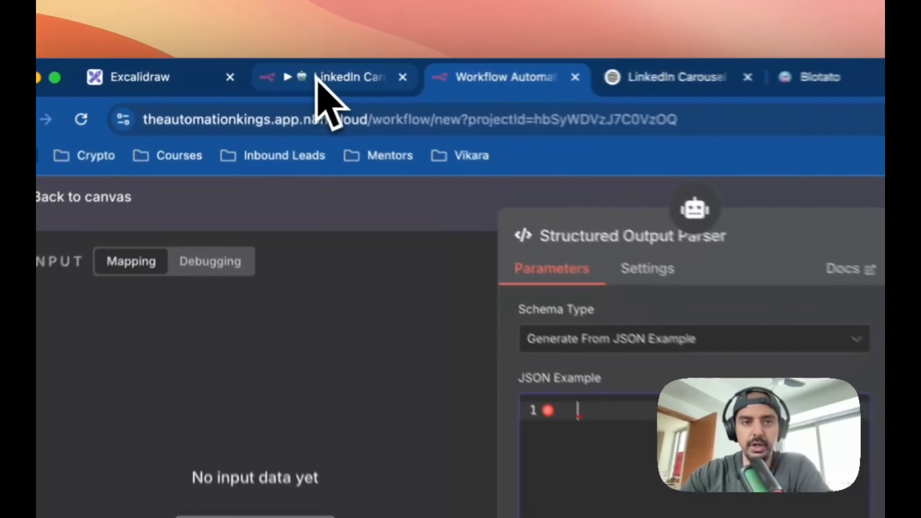
Copy the full JSON example from the Structured Output Parser in the existing LinkedIn Carousel Creator workflow
{"action": "left_click", "coordinate": [267, 69]}
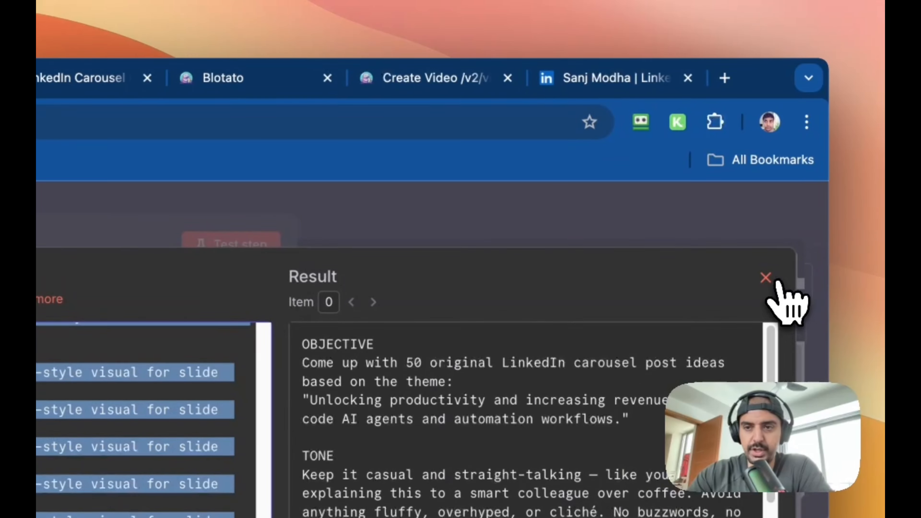
{"action": "left_click", "coordinate": [767, 274]}
{"action": "left_click", "coordinate": [141, 208]}
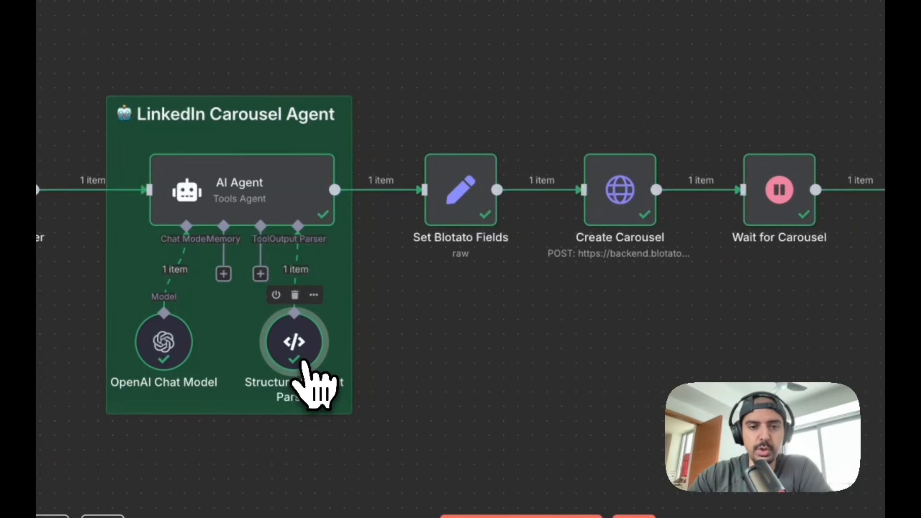
{"action": "double_click", "coordinate": [307, 367]}
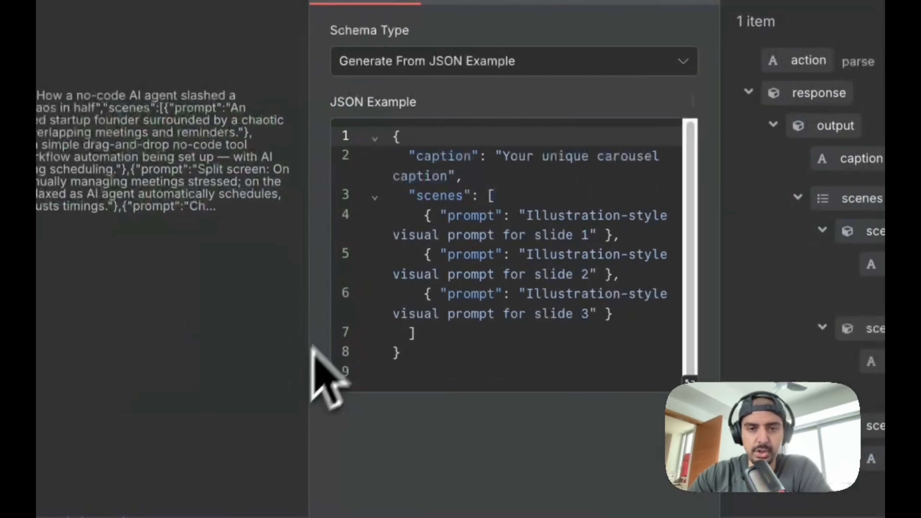
{"action": "left_click", "coordinate": [453, 371]}
{"action": "key", "text": "ctrl+a"}
{"action": "key", "text": "ctrl+c"}
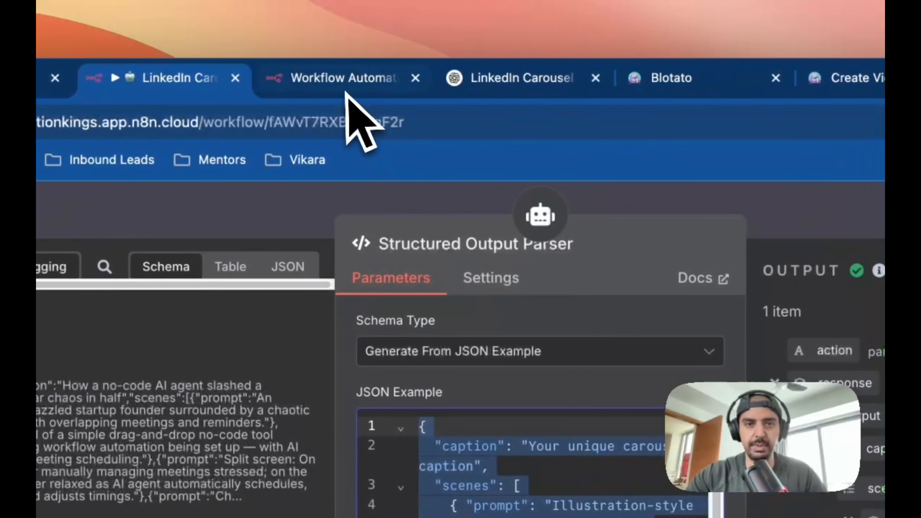
Paste the copied caption-and-scenes JSON example into the new workflow's Structured Output Parser and close the enlarged editor
{"action": "left_click", "coordinate": [423, 63]}
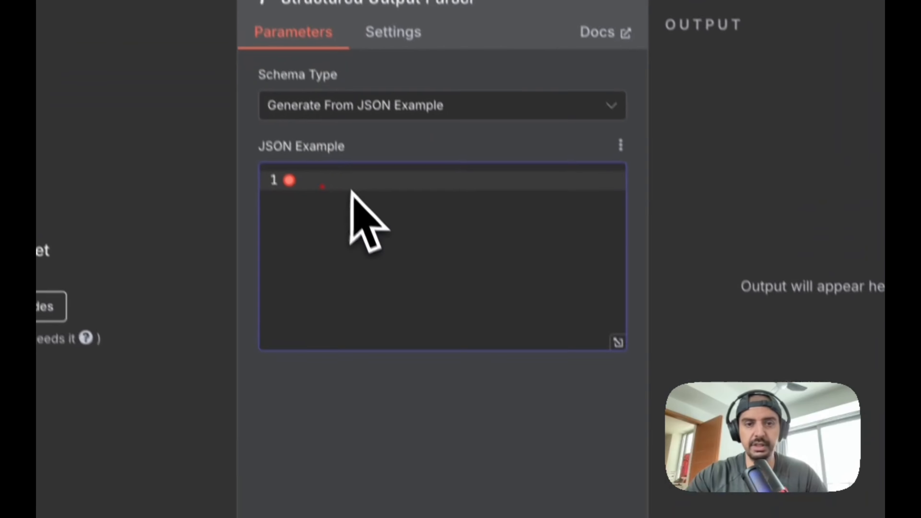
{"action": "key", "text": "ctrl+v"}
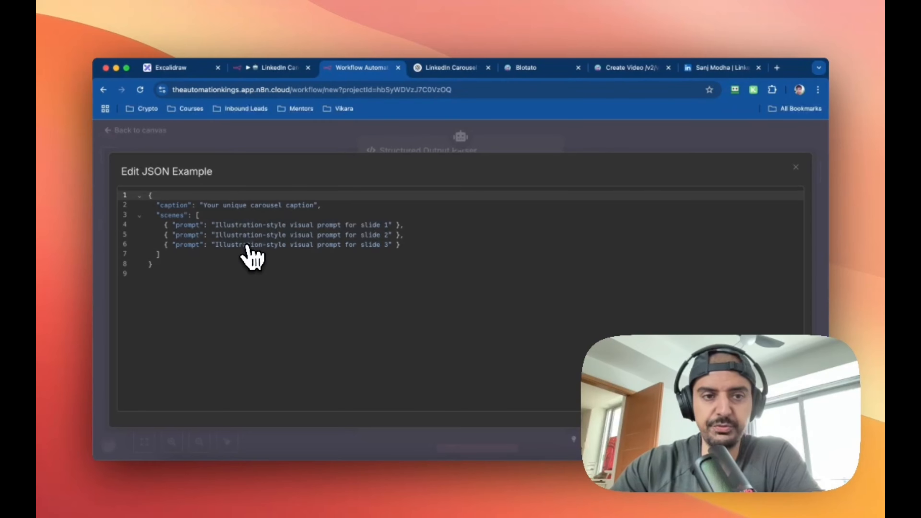
{"action": "left_click", "coordinate": [796, 168]}
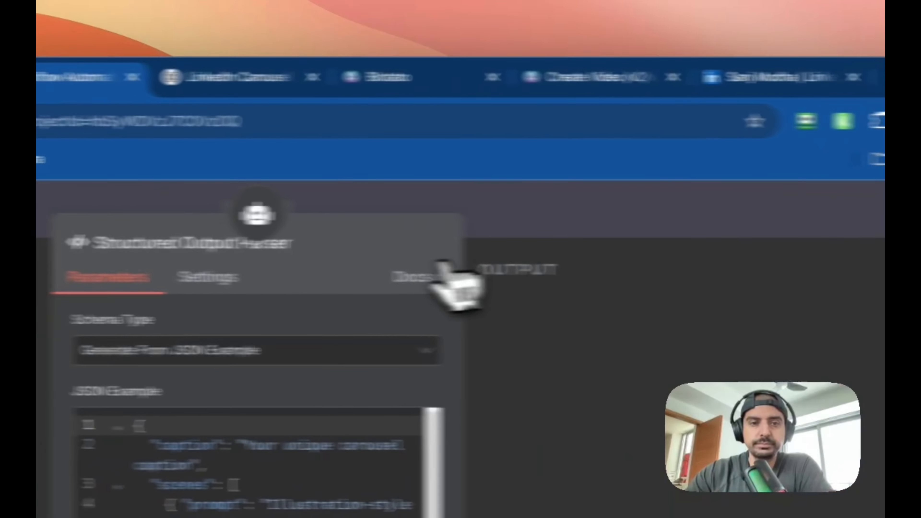
Examine the caption and scene prompts in the Structured Output Parser's output in the existing LinkedIn Carousel Creator workflow
{"action": "left_click", "coordinate": [232, 78]}
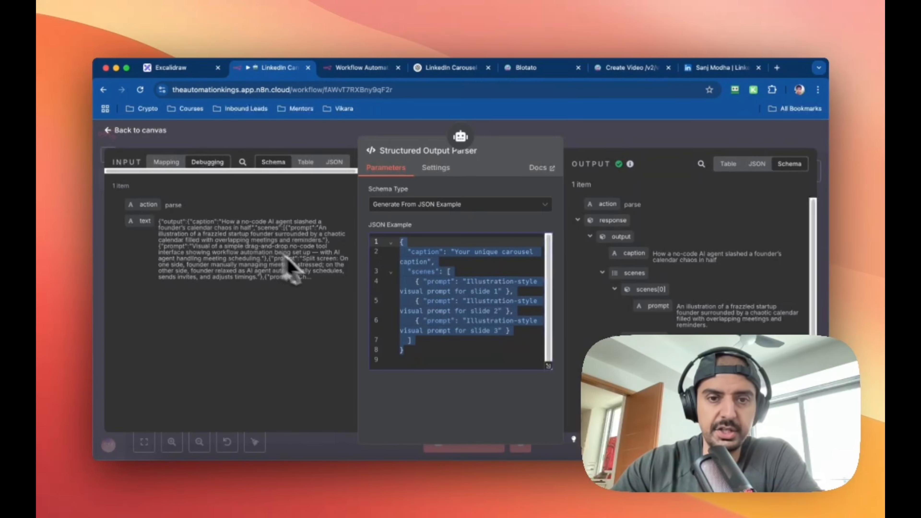
{"action": "scroll", "coordinate": [625, 276], "scroll_direction": "down", "scroll_amount": 2}
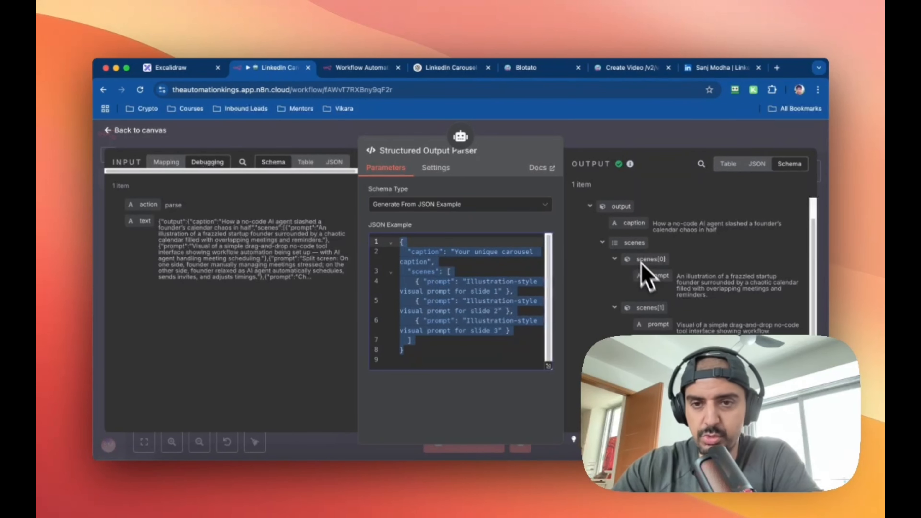
{"action": "scroll", "coordinate": [694, 244], "scroll_direction": "down", "scroll_amount": 1}
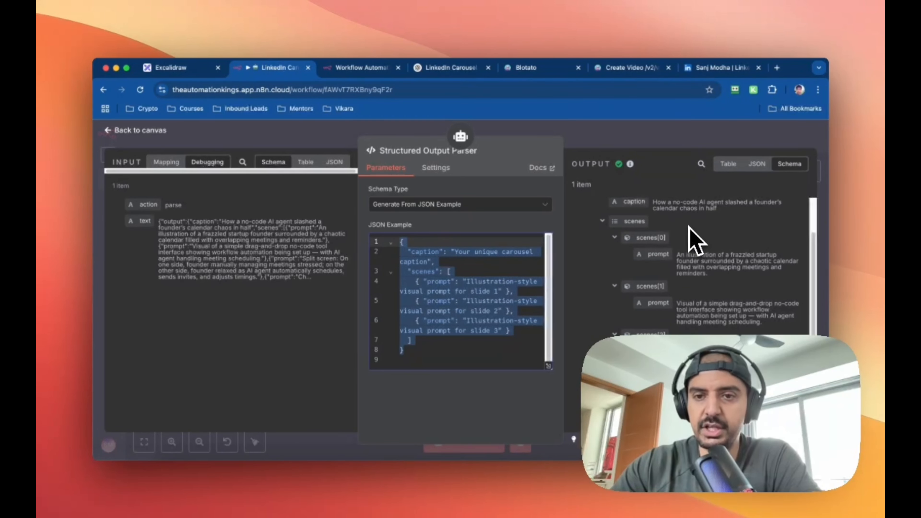
{"action": "scroll", "coordinate": [698, 255], "scroll_direction": "down", "scroll_amount": 3}
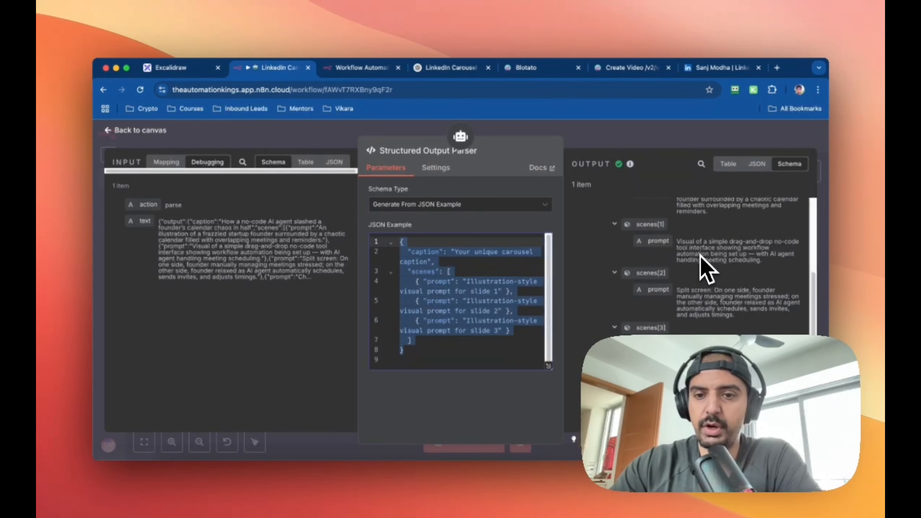
{"action": "scroll", "coordinate": [669, 297], "scroll_direction": "down", "scroll_amount": 1}
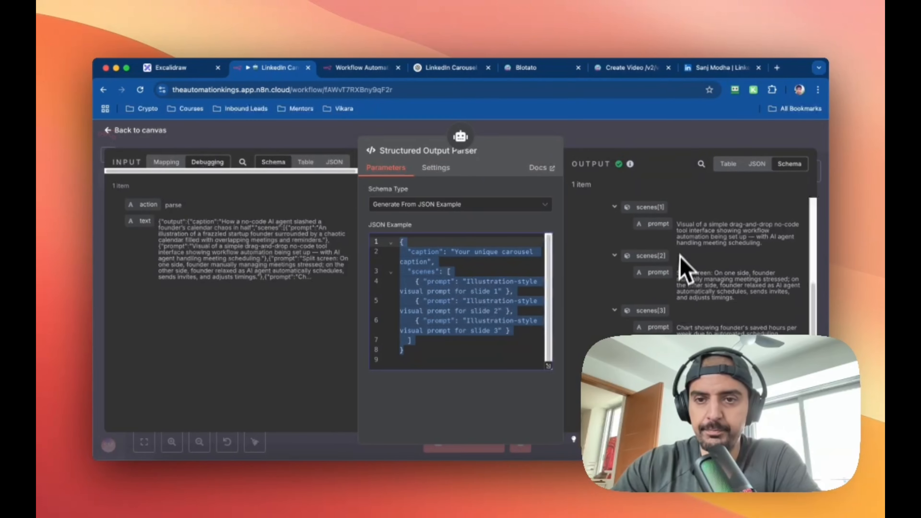
{"action": "scroll", "coordinate": [680, 256], "scroll_direction": "up", "scroll_amount": 4}
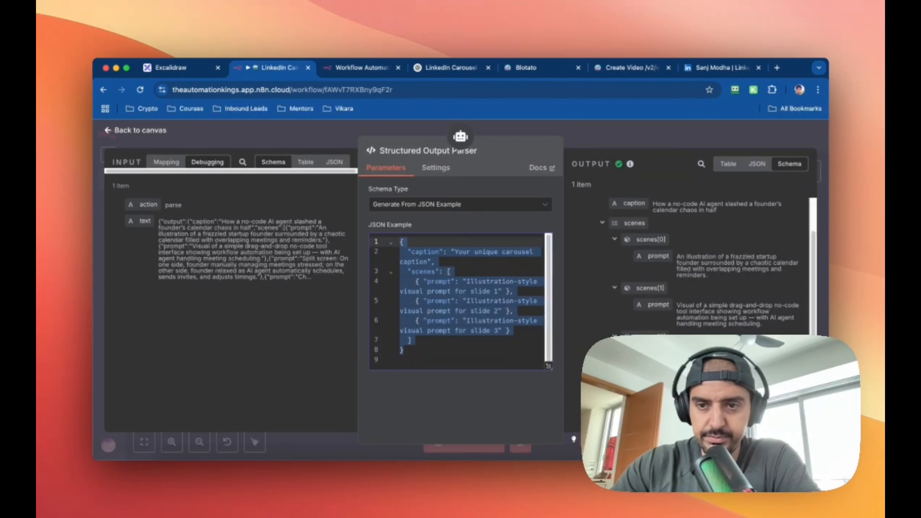
{"action": "scroll", "coordinate": [666, 254], "scroll_direction": "up", "scroll_amount": 2}
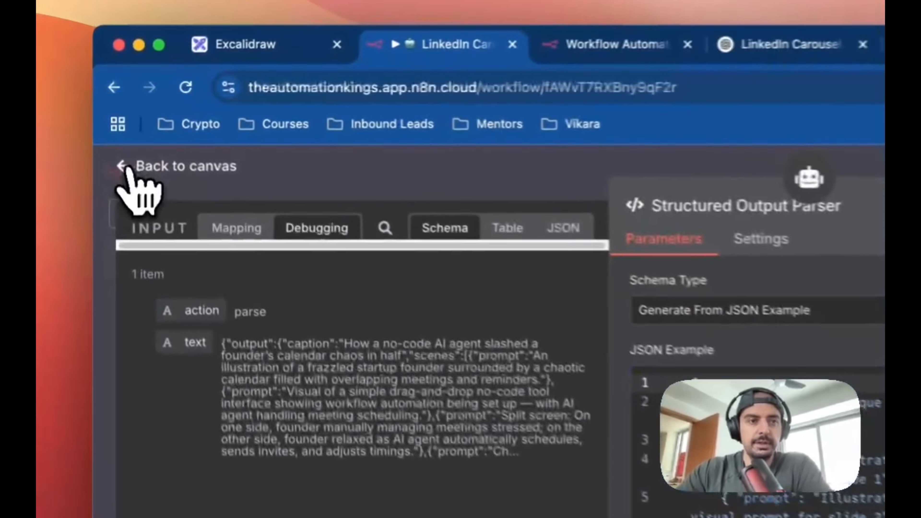
Open the Set Blotato Fields node in the existing workflow and copy its entire JSON expression
{"action": "left_click", "coordinate": [133, 131]}
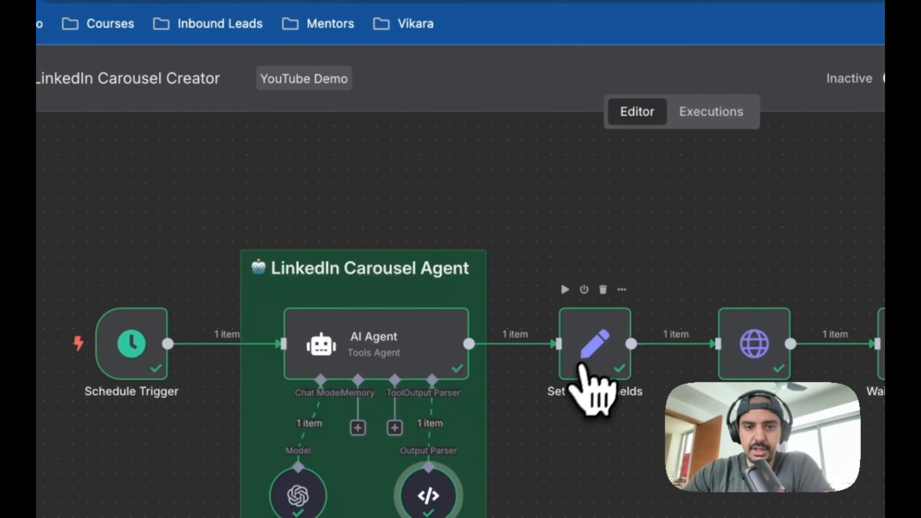
{"action": "double_click", "coordinate": [595, 363]}
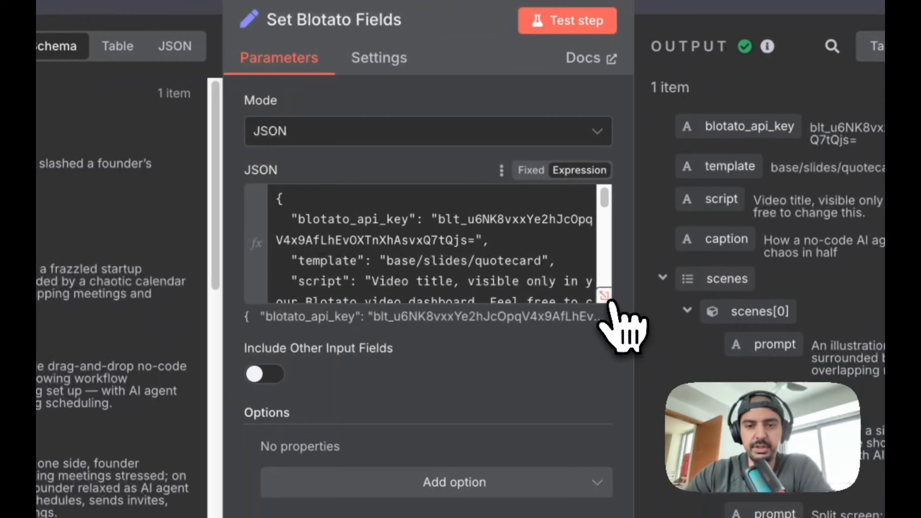
{"action": "left_click", "coordinate": [580, 396]}
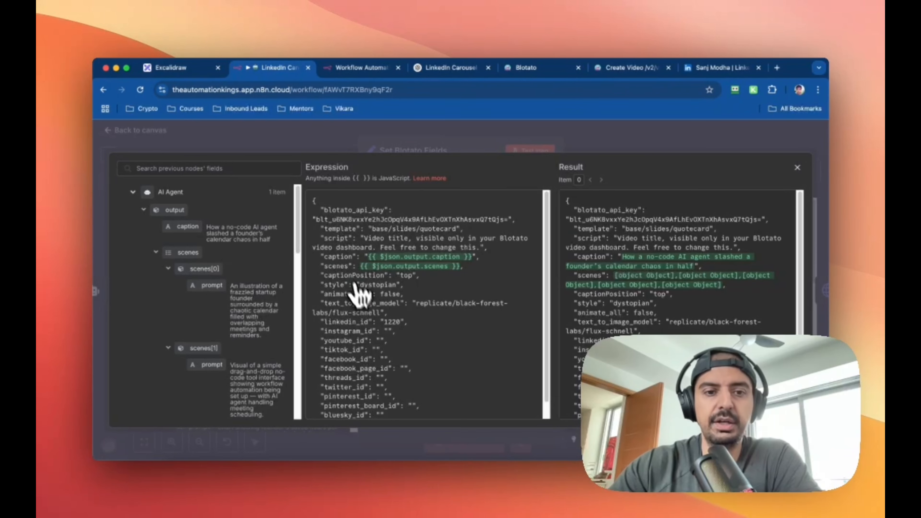
{"action": "scroll", "coordinate": [365, 307], "scroll_direction": "down", "scroll_amount": 2}
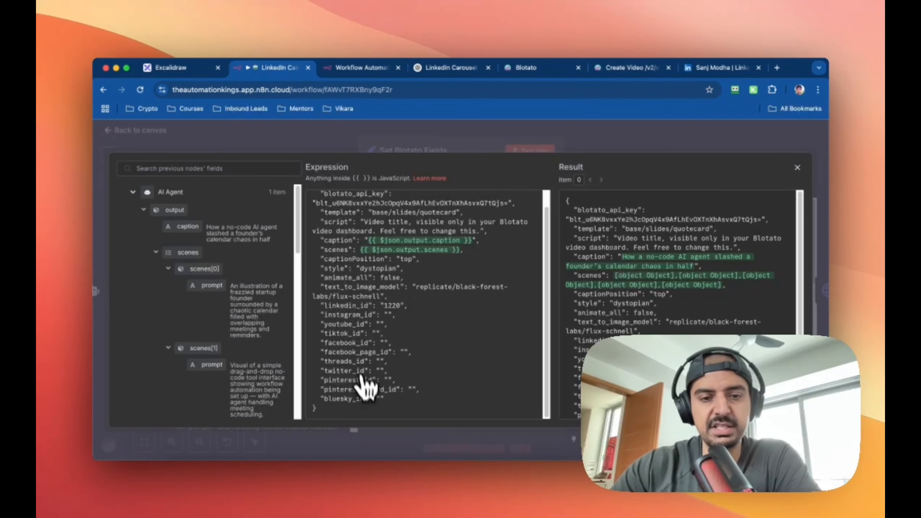
{"action": "left_click_drag", "start_coordinate": [329, 416], "coordinate": [319, 249]}
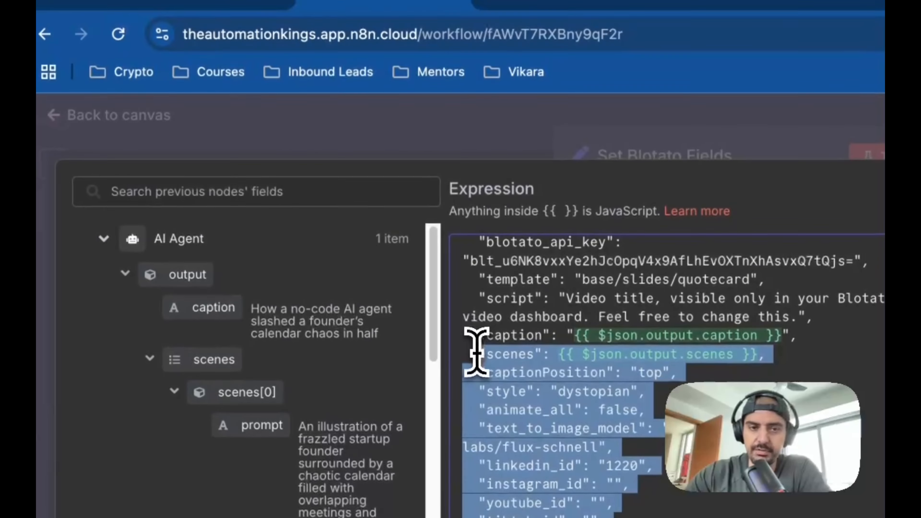
{"action": "left_click_drag", "start_coordinate": [477, 352], "coordinate": [463, 260]}
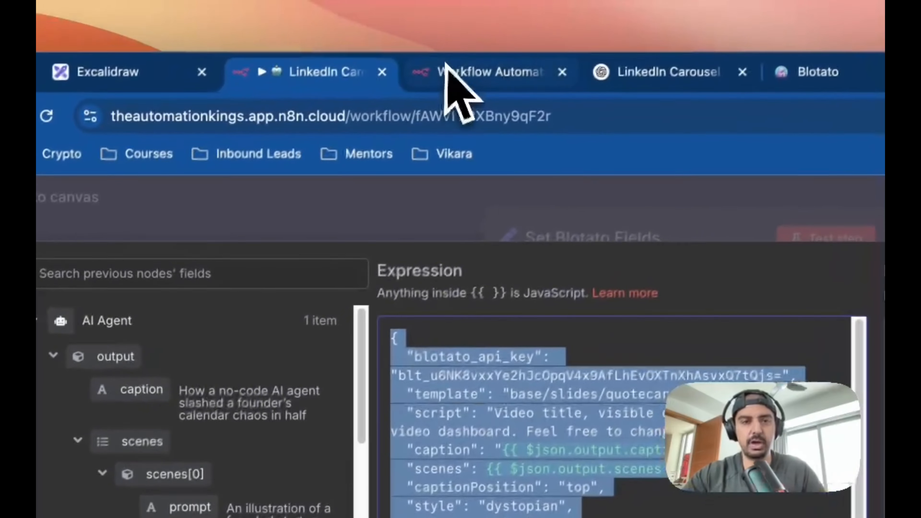
Return to the new workflow's canvas and add an Edit Fields (Set) node after the AI Agent
{"action": "left_click", "coordinate": [523, 3]}
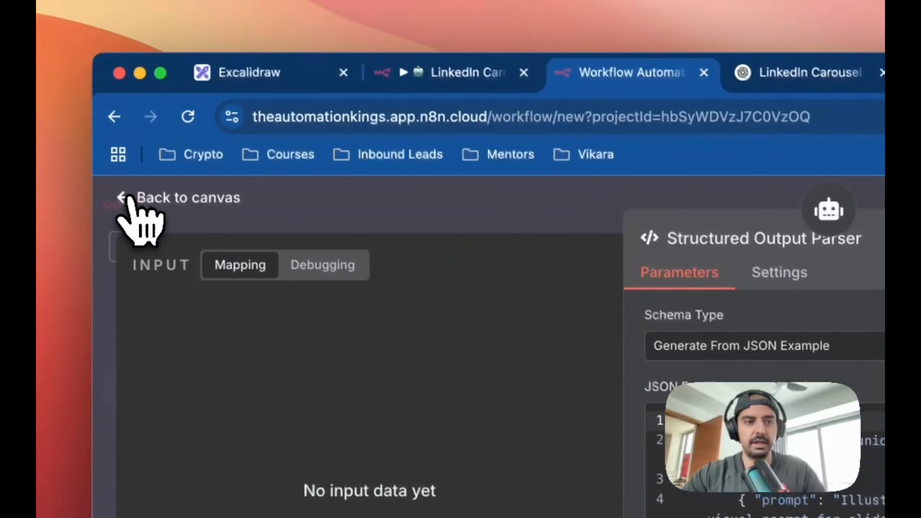
{"action": "left_click", "coordinate": [62, 160]}
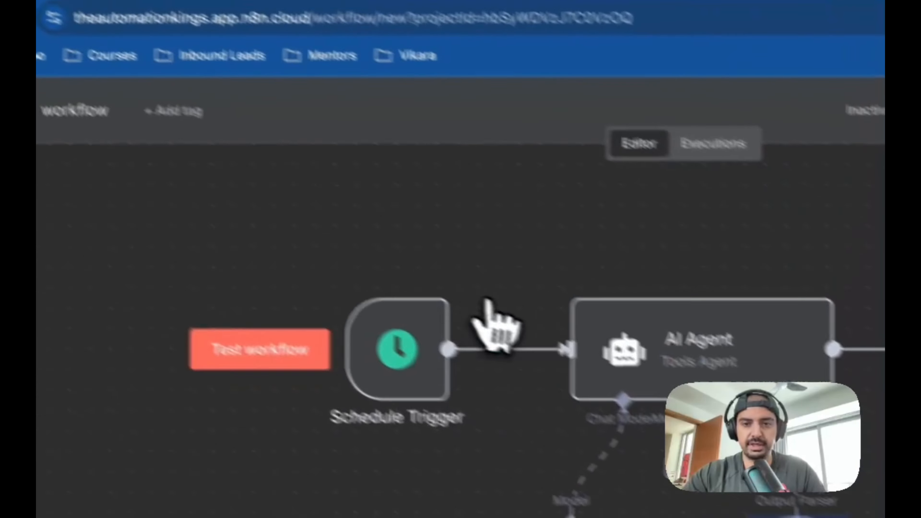
{"action": "left_click", "coordinate": [463, 299]}
{"action": "type", "text": "set"}
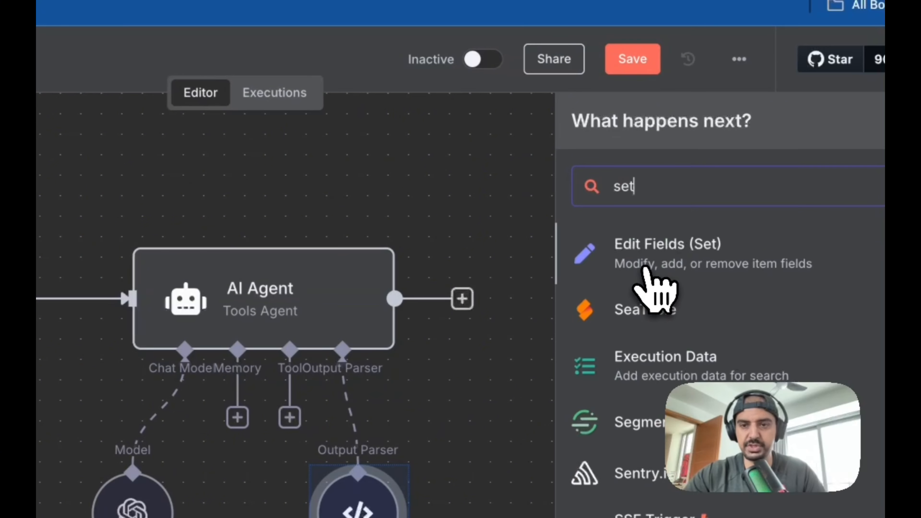
{"action": "left_click", "coordinate": [643, 268]}
Switch the Edit Fields node to JSON mode and replace its sample JSON with the copied Blotato fields, including the Blotato API key
{"action": "left_click", "coordinate": [160, 200]}
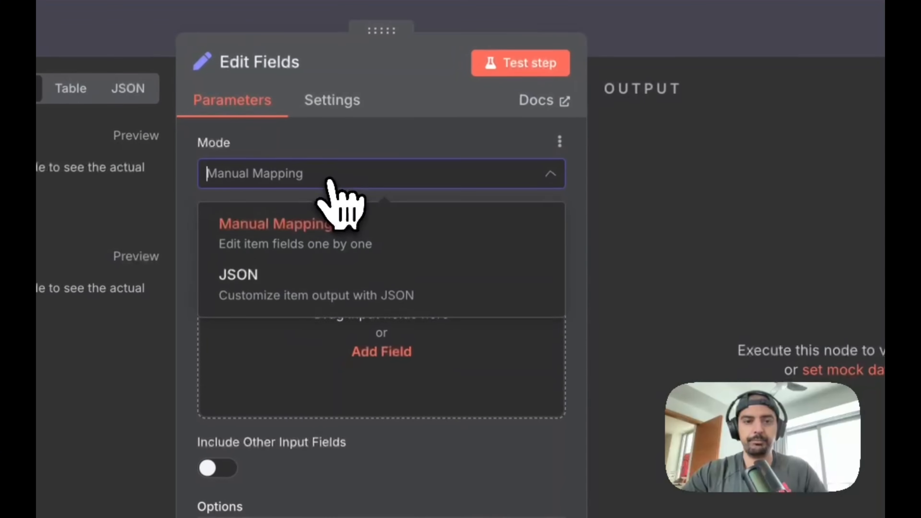
{"action": "left_click", "coordinate": [312, 287]}
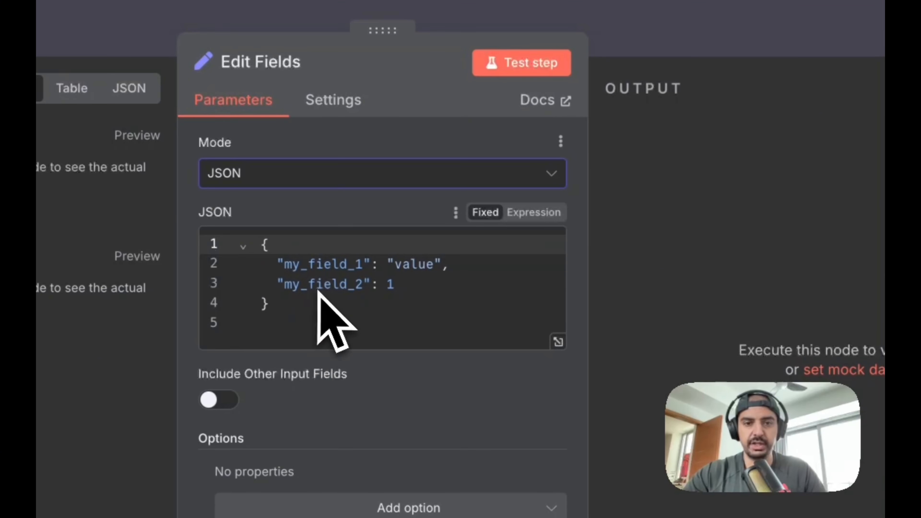
{"action": "left_click", "coordinate": [558, 342]}
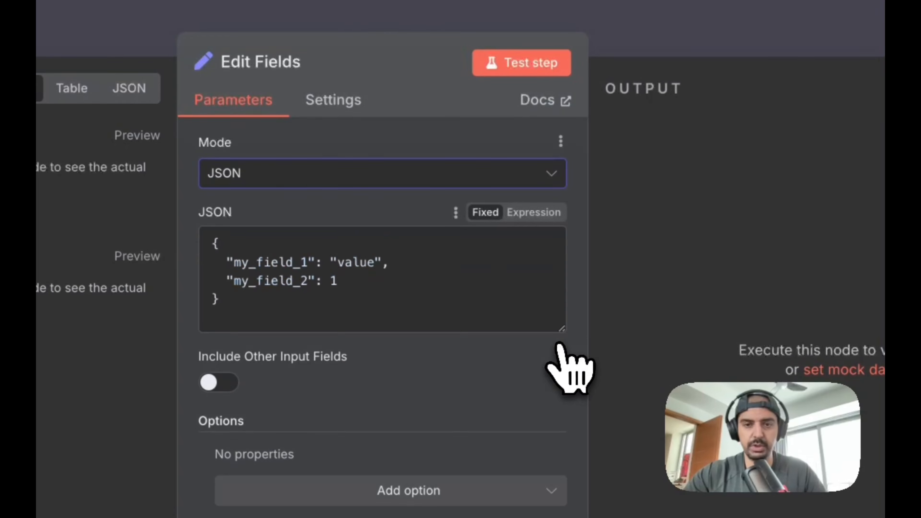
{"action": "left_click_drag", "start_coordinate": [192, 201], "coordinate": [237, 289]}
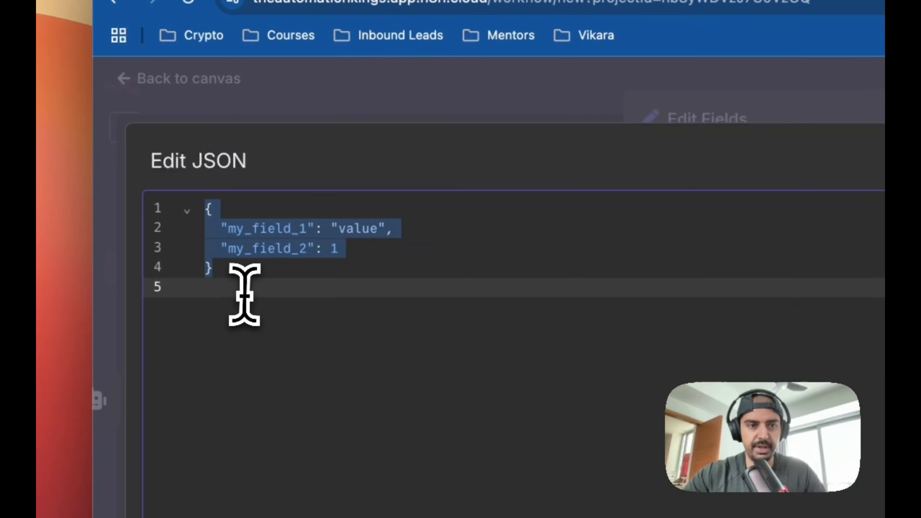
{"action": "key", "text": "super+v"}
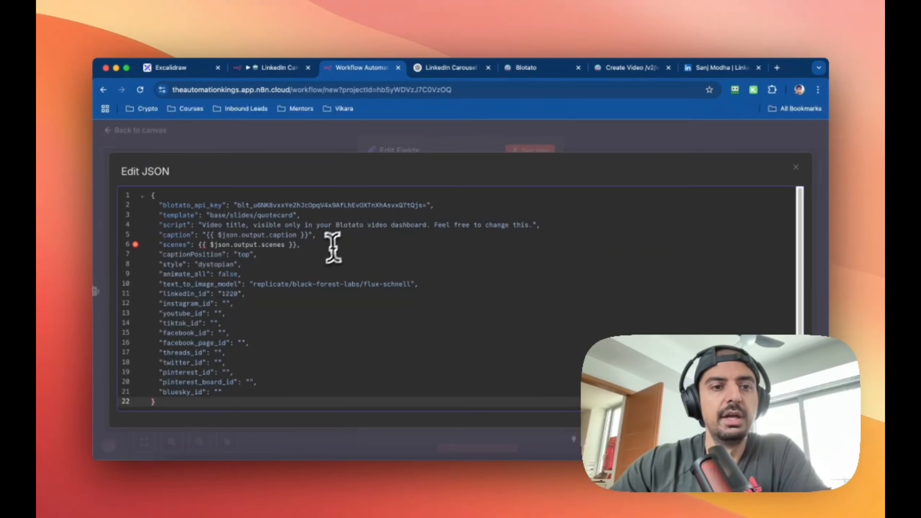
{"action": "scroll", "coordinate": [327, 254], "scroll_direction": "down", "scroll_amount": 1}
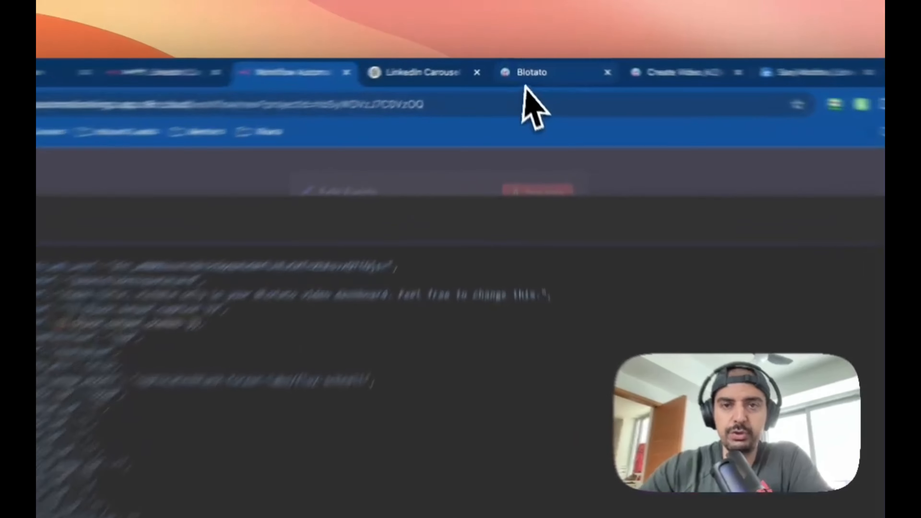
Switch to Blotato, open its settings, and examine the social account login options and connected accounts
{"action": "left_click", "coordinate": [528, 70]}
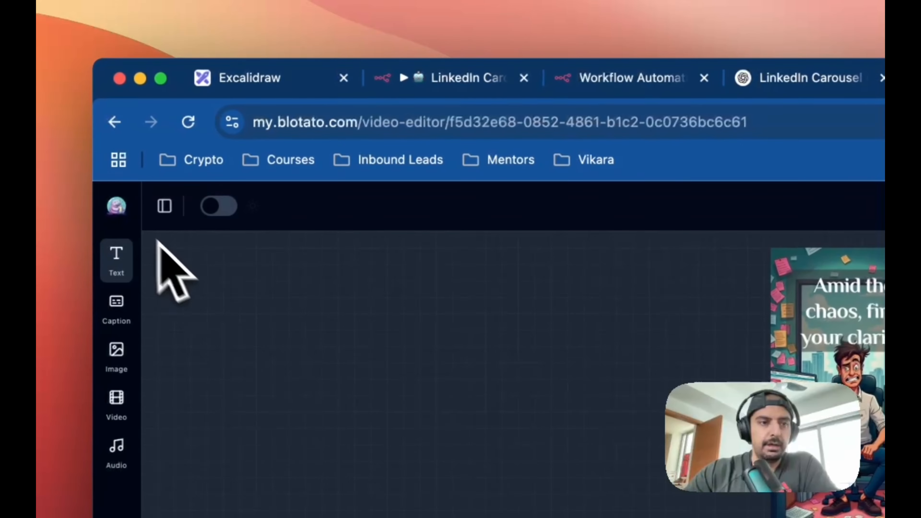
{"action": "left_click", "coordinate": [90, 194]}
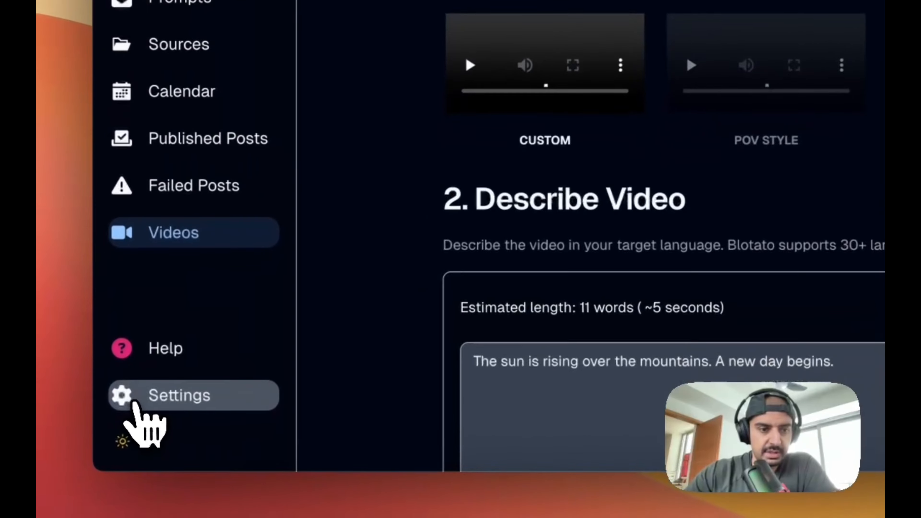
{"action": "left_click", "coordinate": [148, 395]}
{"action": "scroll", "coordinate": [413, 167], "scroll_direction": "up", "scroll_amount": 8}
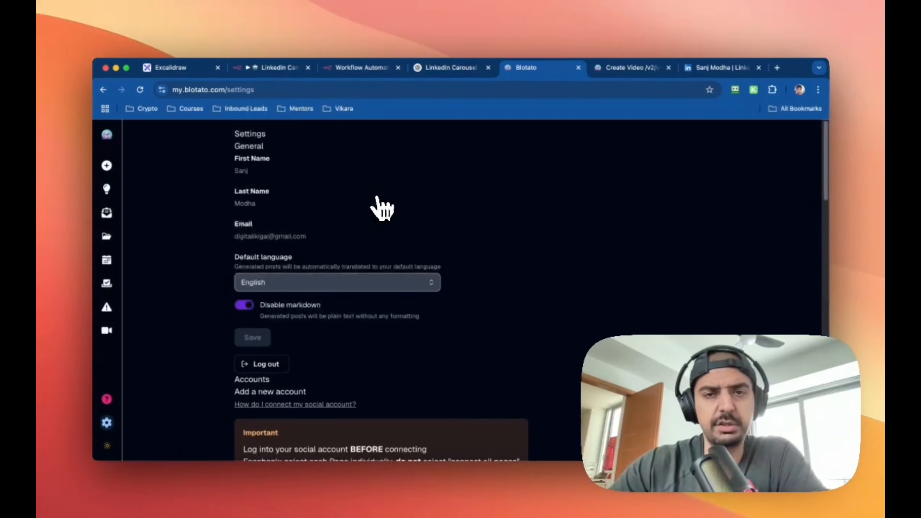
{"action": "scroll", "coordinate": [417, 243], "scroll_direction": "down", "scroll_amount": 5}
{"action": "scroll", "coordinate": [424, 243], "scroll_direction": "down", "scroll_amount": 2}
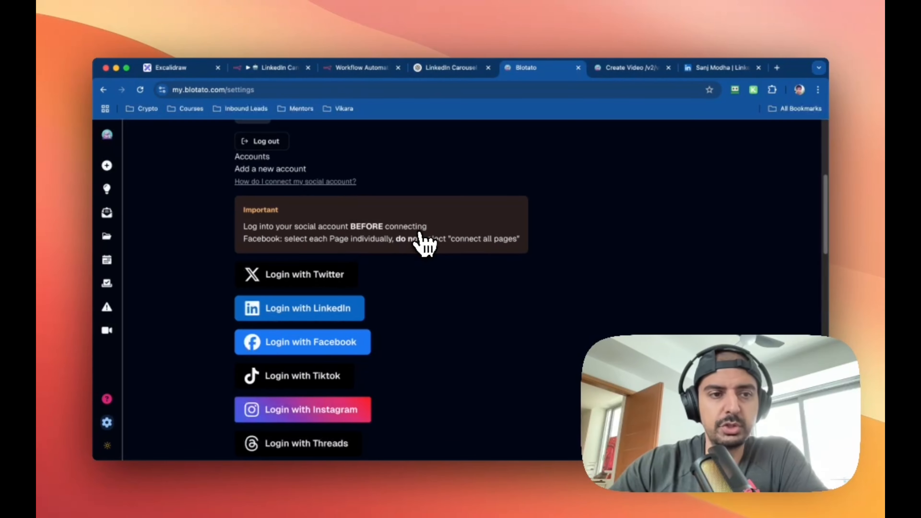
{"action": "scroll", "coordinate": [312, 214], "scroll_direction": "down", "scroll_amount": 3}
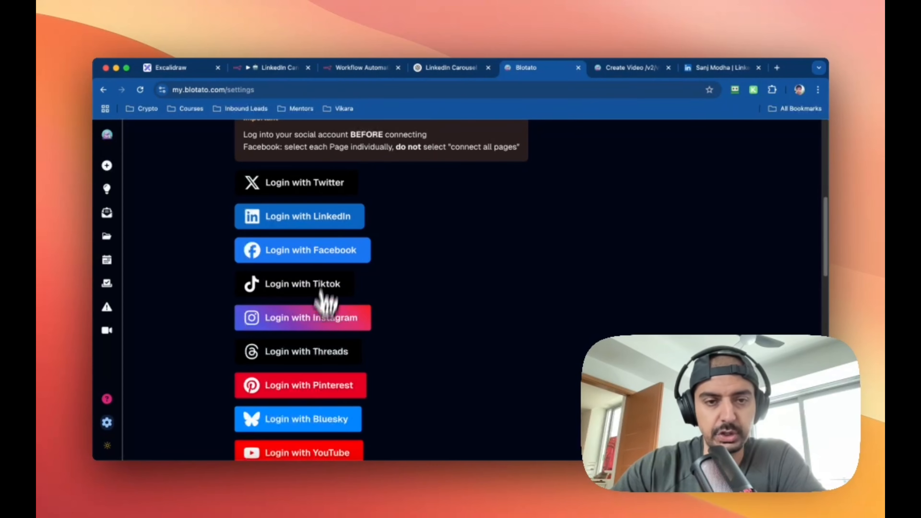
{"action": "scroll", "coordinate": [333, 236], "scroll_direction": "down", "scroll_amount": 6}
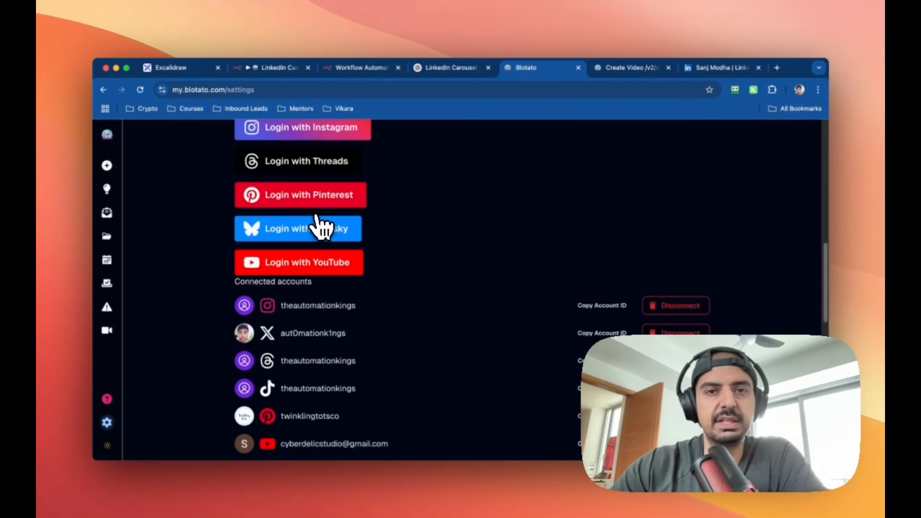
Review the list of connected social accounts and their account ID copy options in the Blotato settings
{"action": "scroll", "coordinate": [315, 216], "scroll_direction": "up", "scroll_amount": 1}
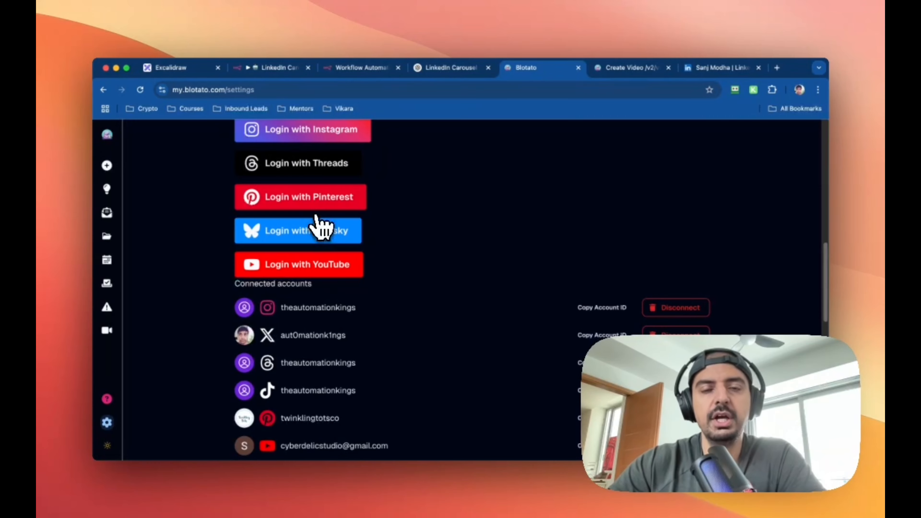
{"action": "scroll", "coordinate": [321, 224], "scroll_direction": "up", "scroll_amount": 1}
{"action": "scroll", "coordinate": [390, 273], "scroll_direction": "down", "scroll_amount": 4}
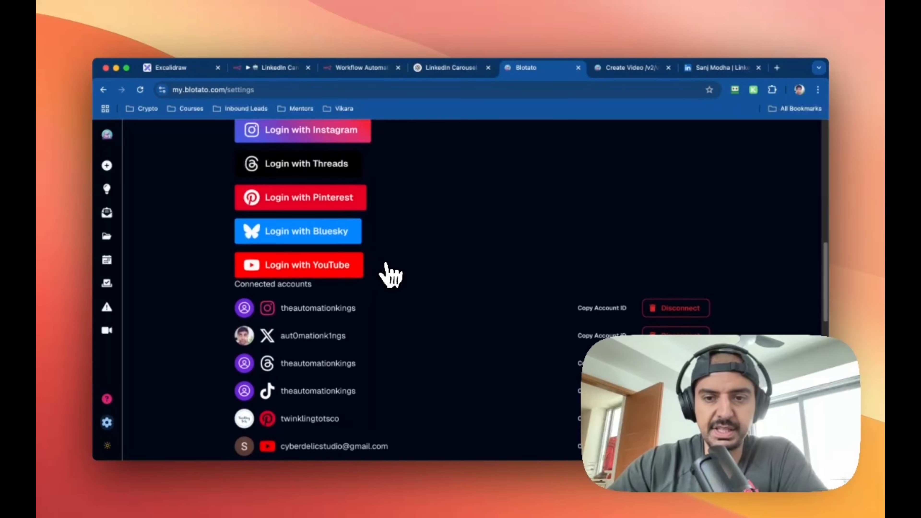
{"action": "scroll", "coordinate": [328, 330], "scroll_direction": "down", "scroll_amount": 1}
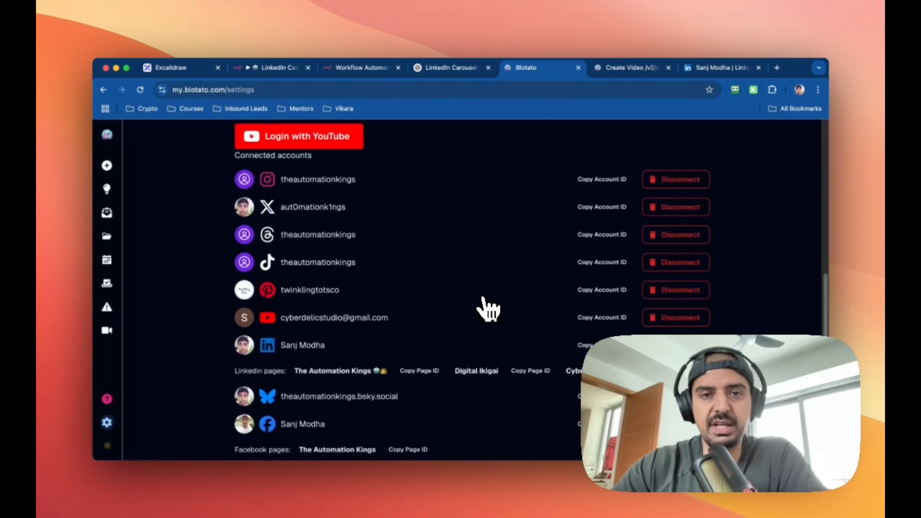
{"action": "scroll", "coordinate": [488, 309], "scroll_direction": "up", "scroll_amount": 3}
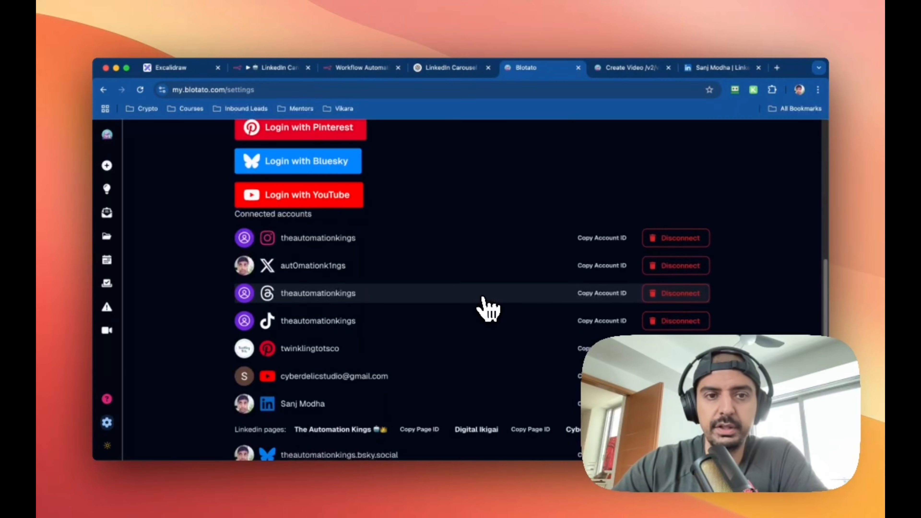
{"action": "scroll", "coordinate": [486, 307], "scroll_direction": "down", "scroll_amount": 3}
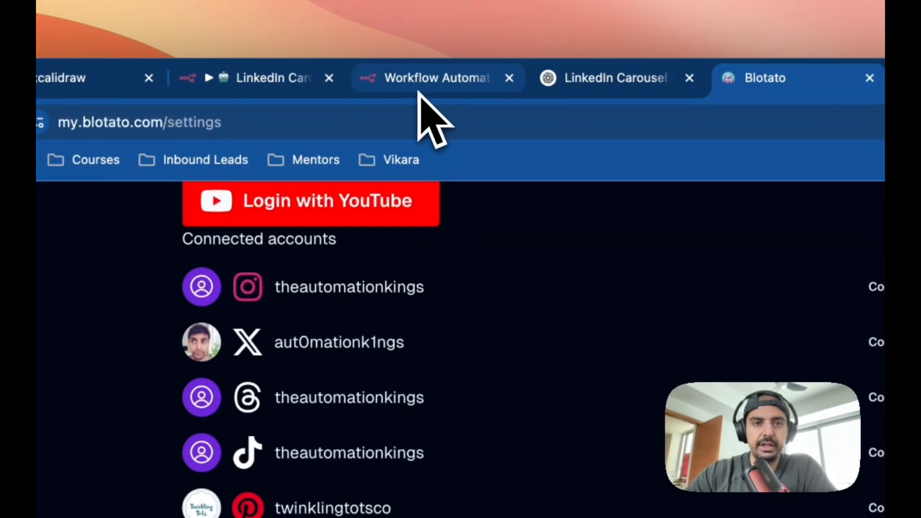
Copy the connected Instagram account's ID from Blotato and enter it as the instagram_id value in the Edit Fields JSON
{"action": "left_click", "coordinate": [390, 73]}
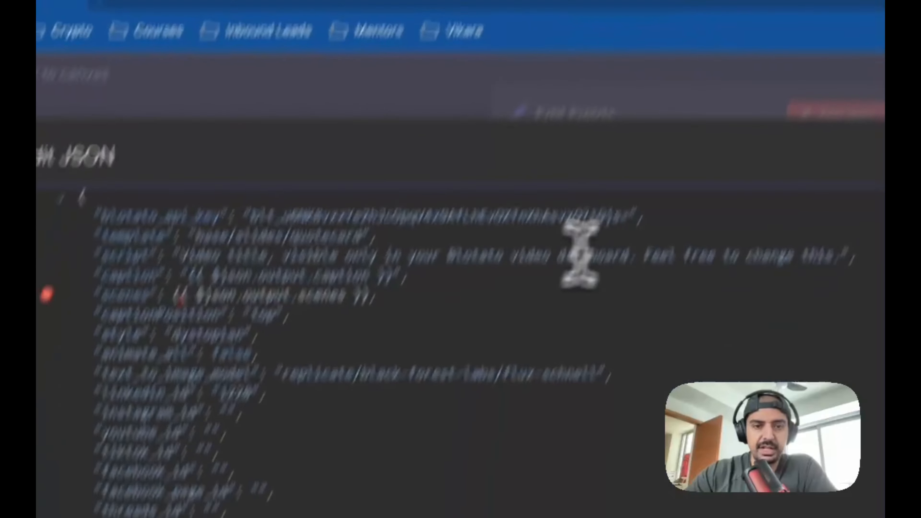
{"action": "double_click", "coordinate": [290, 306]}
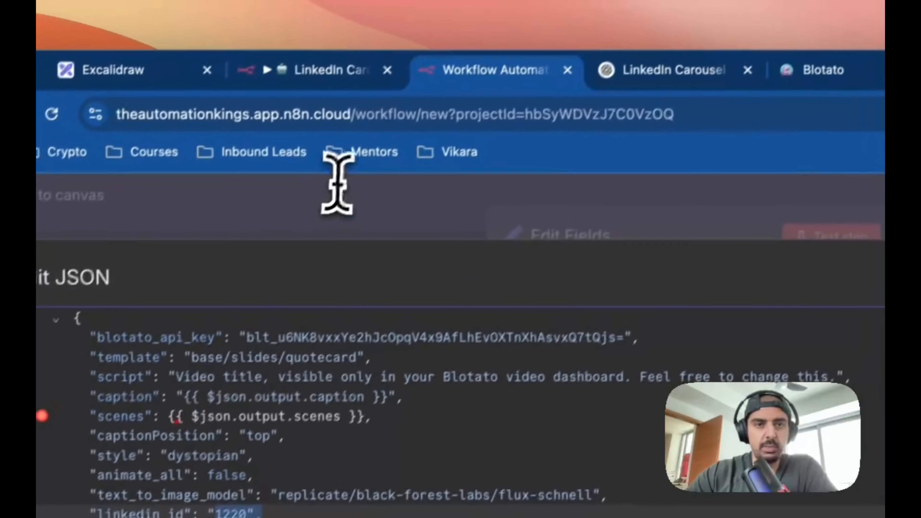
{"action": "left_click", "coordinate": [546, 74]}
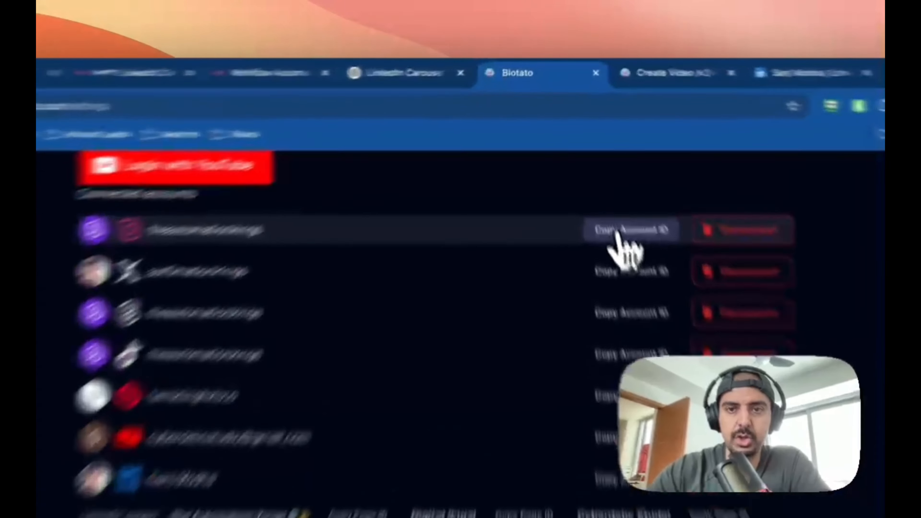
{"action": "left_click", "coordinate": [603, 172]}
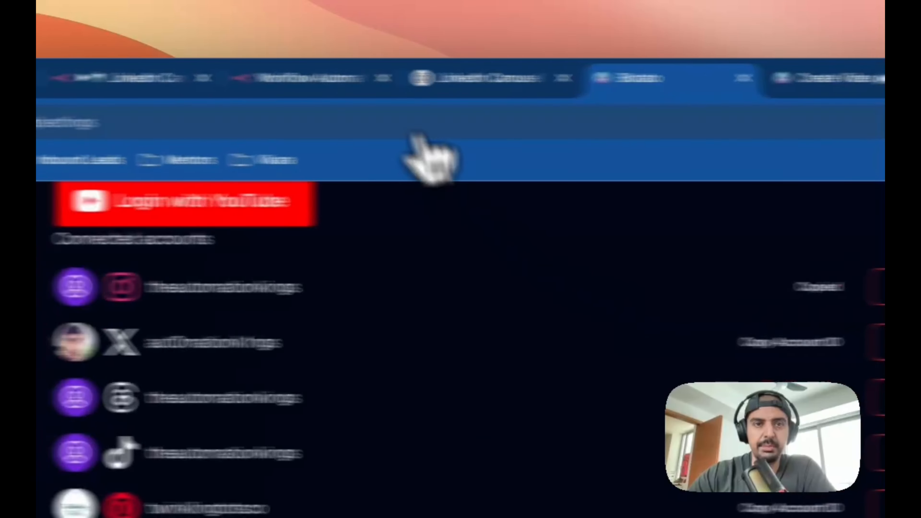
{"action": "left_click", "coordinate": [322, 82]}
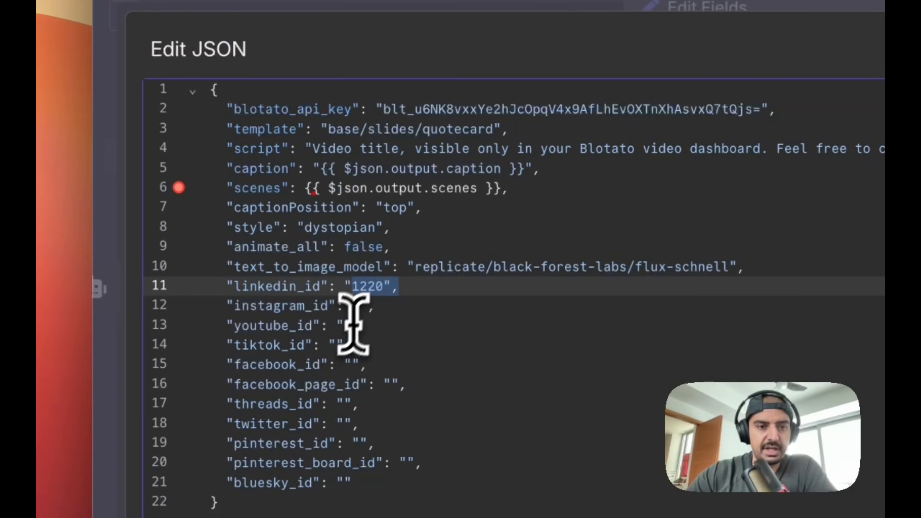
{"action": "left_click", "coordinate": [361, 306]}
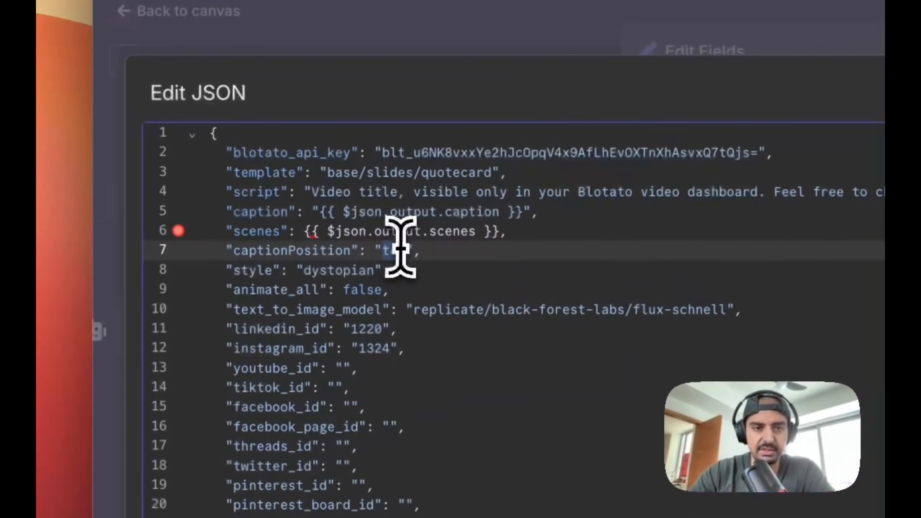
Check the captionPosition value, switch to Blotato's Create Video API reference, and examine the request body fields, especially the script and style options
{"action": "left_click_drag", "start_coordinate": [238, 251], "coordinate": [247, 248]}
{"action": "double_click", "coordinate": [399, 250]}
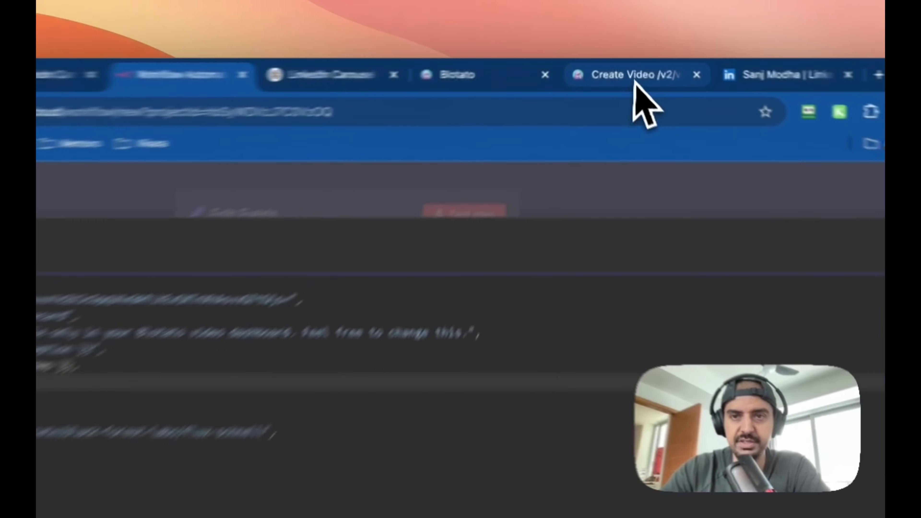
{"action": "left_click", "coordinate": [631, 67]}
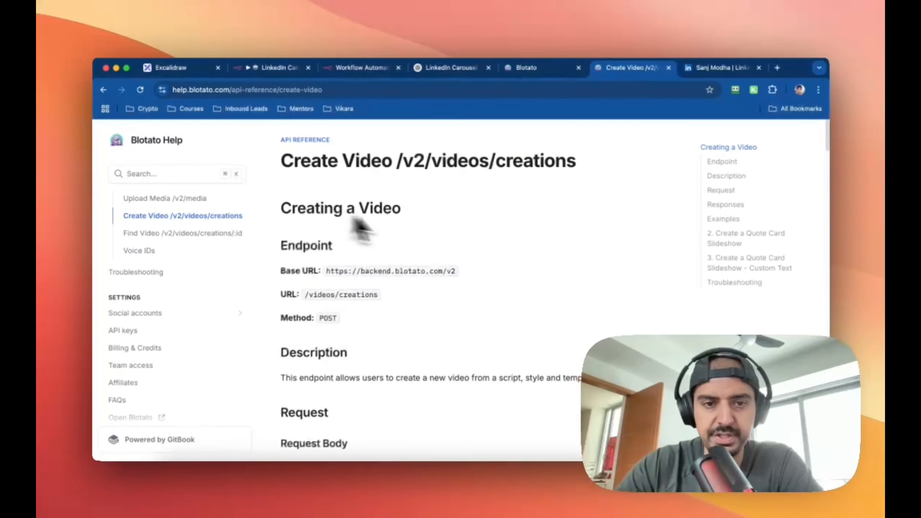
{"action": "scroll", "coordinate": [493, 226], "scroll_direction": "down", "scroll_amount": 15}
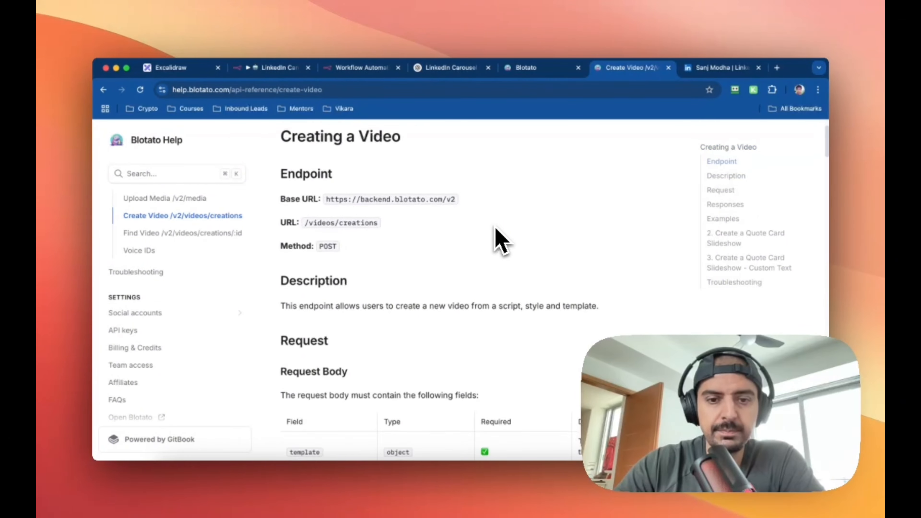
{"action": "scroll", "coordinate": [500, 241], "scroll_direction": "down", "scroll_amount": 3}
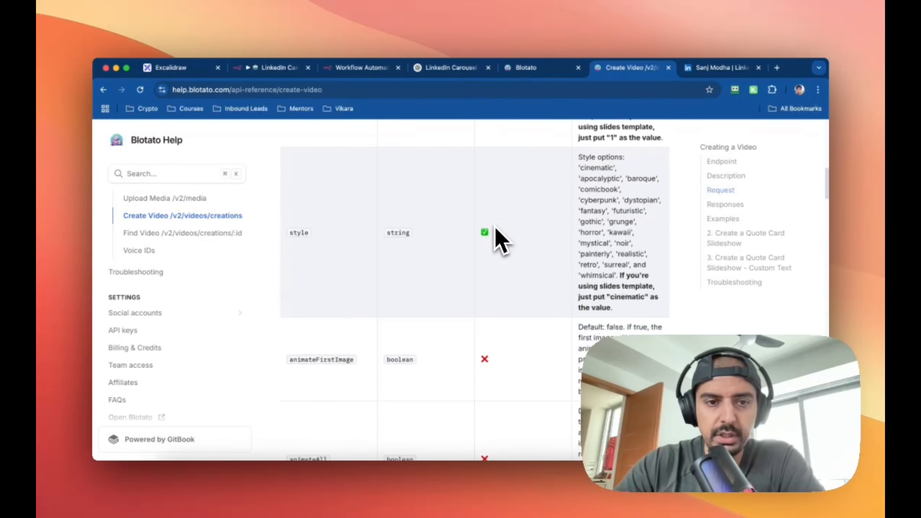
{"action": "scroll", "coordinate": [448, 228], "scroll_direction": "down", "scroll_amount": 10}
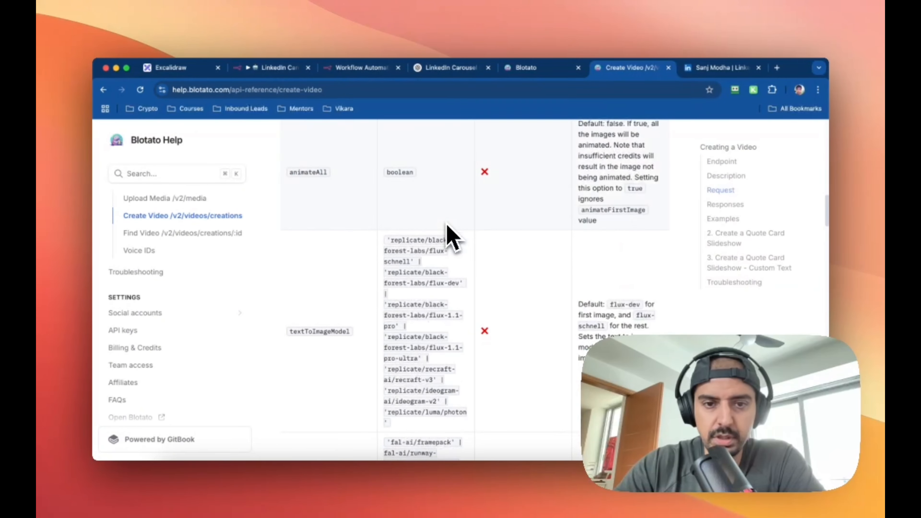
{"action": "scroll", "coordinate": [450, 236], "scroll_direction": "down", "scroll_amount": 8}
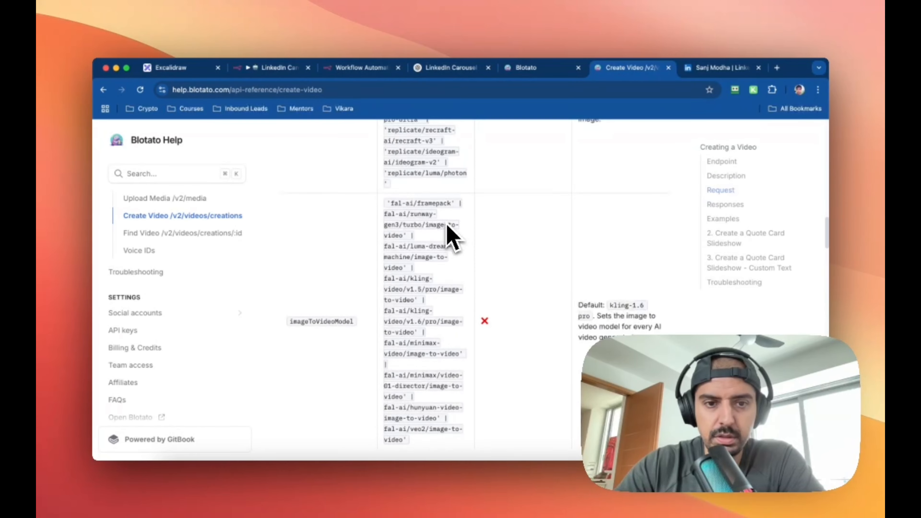
{"action": "scroll", "coordinate": [450, 236], "scroll_direction": "up", "scroll_amount": 20}
{"action": "scroll", "coordinate": [450, 236], "scroll_direction": "down", "scroll_amount": 15}
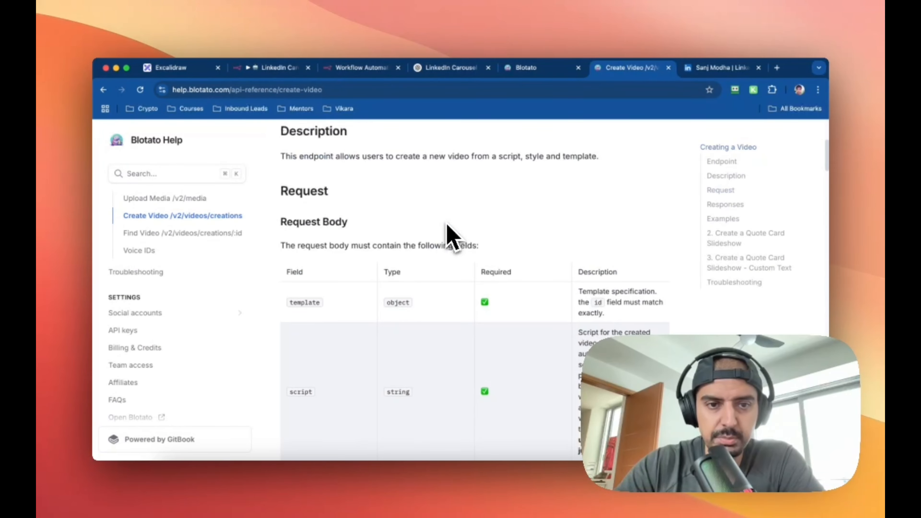
{"action": "scroll", "coordinate": [450, 236], "scroll_direction": "down", "scroll_amount": 1}
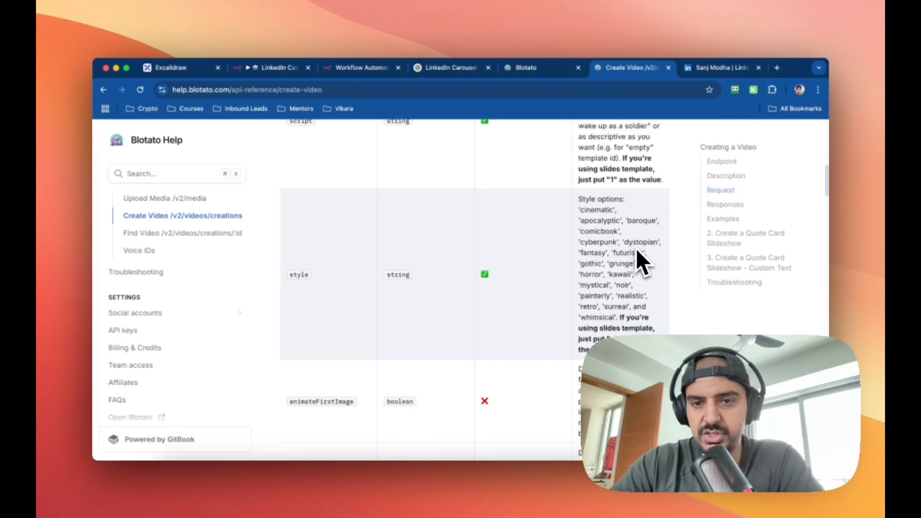
{"action": "scroll", "coordinate": [621, 267], "scroll_direction": "up", "scroll_amount": 2}
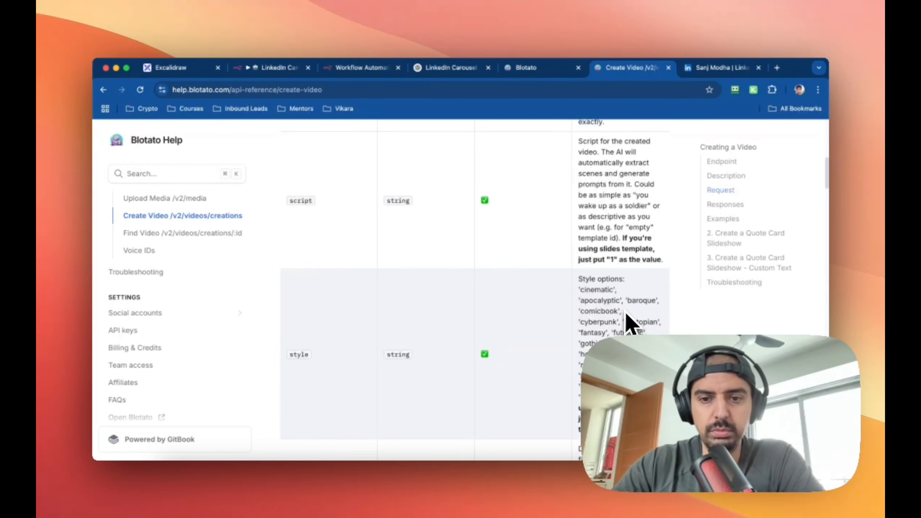
{"action": "scroll", "coordinate": [632, 323], "scroll_direction": "down", "scroll_amount": 1}
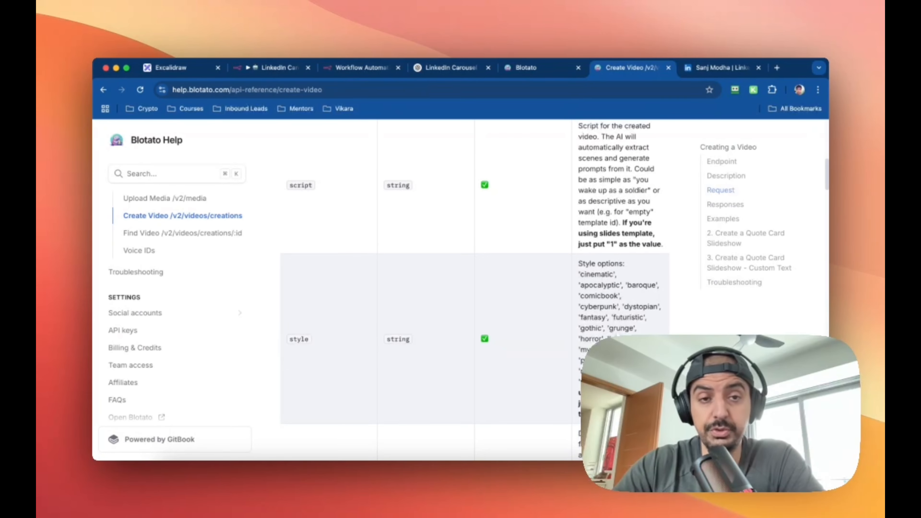
Compare the Edit Fields JSON with the Create Video reference and examine the available textToImageModel options, including flux-1.1-pro and recraft-v3
{"action": "left_click", "coordinate": [361, 68]}
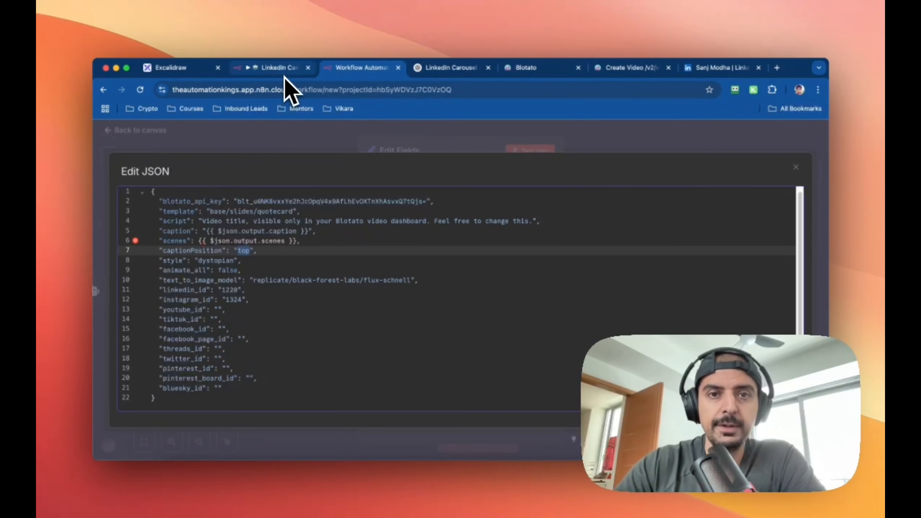
{"action": "left_click", "coordinate": [639, 69]}
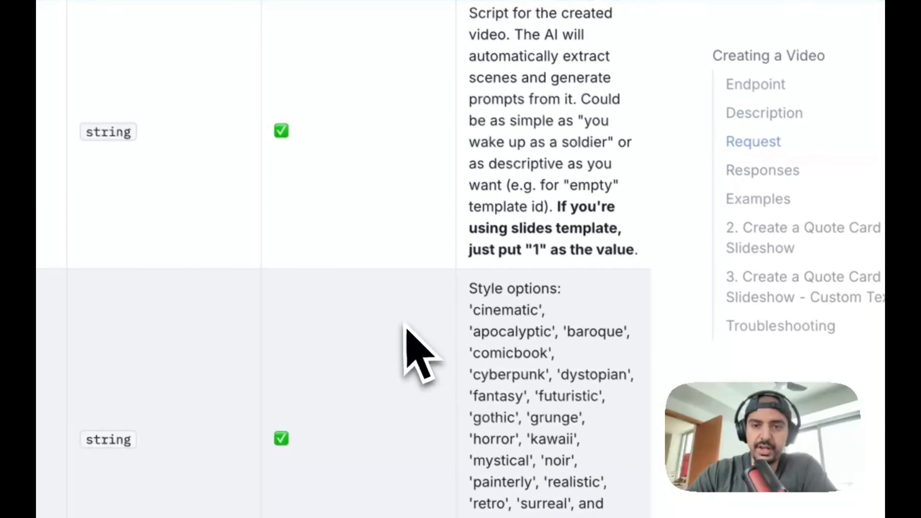
{"action": "scroll", "coordinate": [405, 327], "scroll_direction": "down", "scroll_amount": 10}
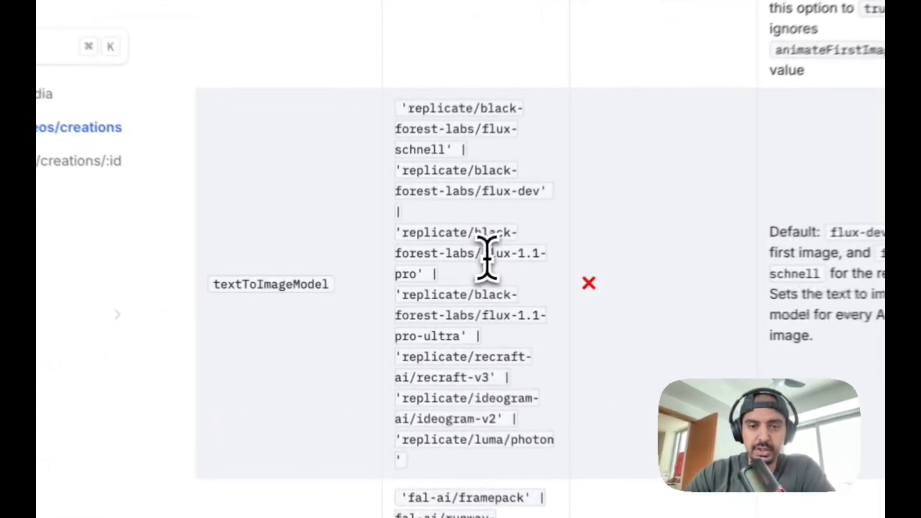
{"action": "left_click_drag", "start_coordinate": [433, 280], "coordinate": [437, 288]}
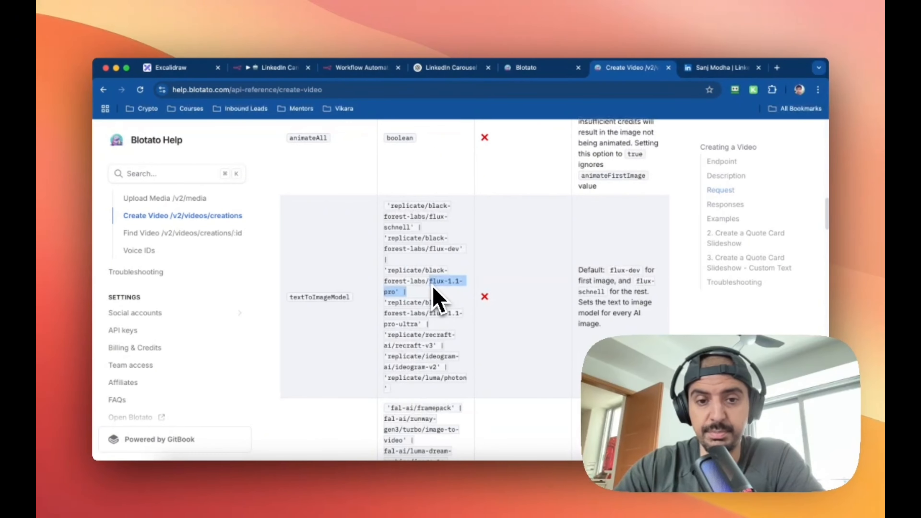
{"action": "scroll", "coordinate": [435, 294], "scroll_direction": "down", "scroll_amount": 2}
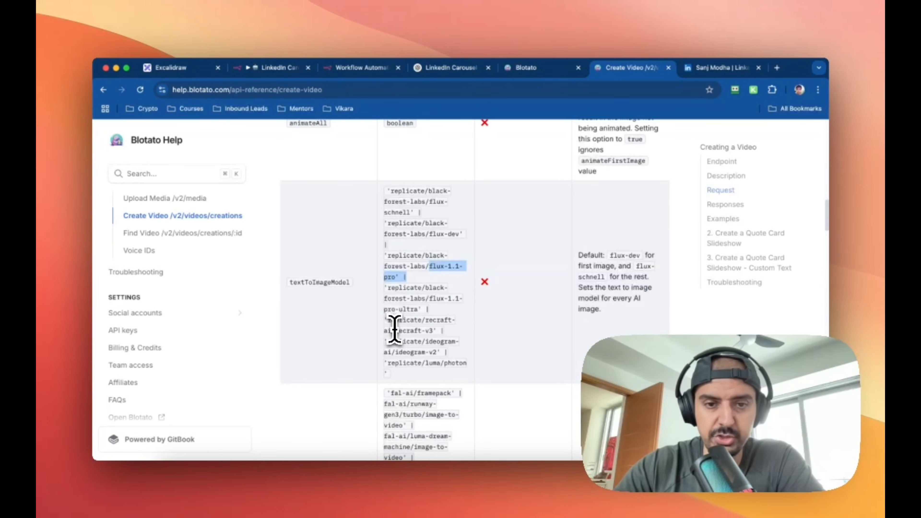
{"action": "left_click_drag", "start_coordinate": [399, 330], "coordinate": [432, 331]}
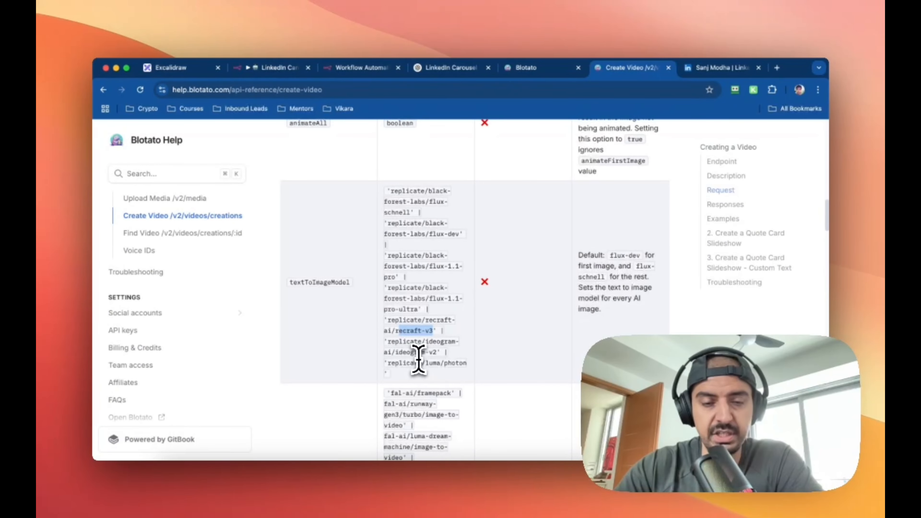
{"action": "scroll", "coordinate": [419, 359], "scroll_direction": "down", "scroll_amount": 1}
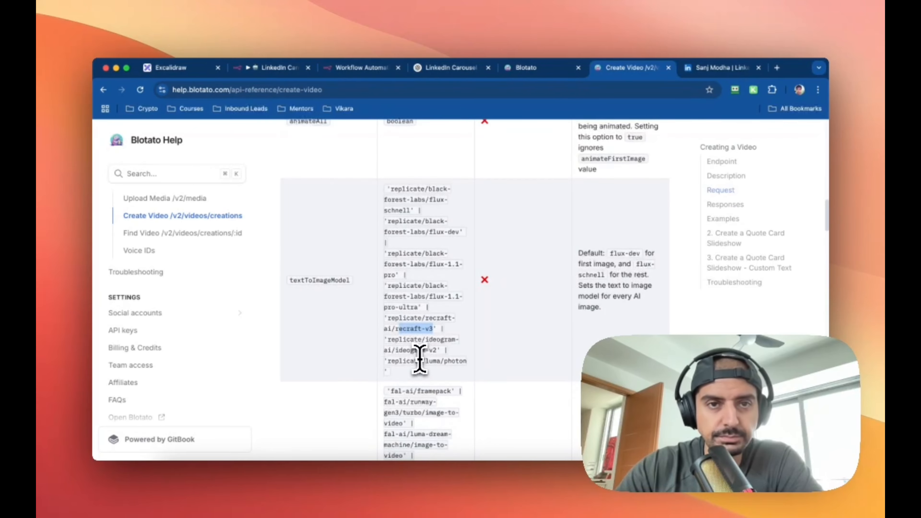
{"action": "scroll", "coordinate": [420, 359], "scroll_direction": "down", "scroll_amount": 2}
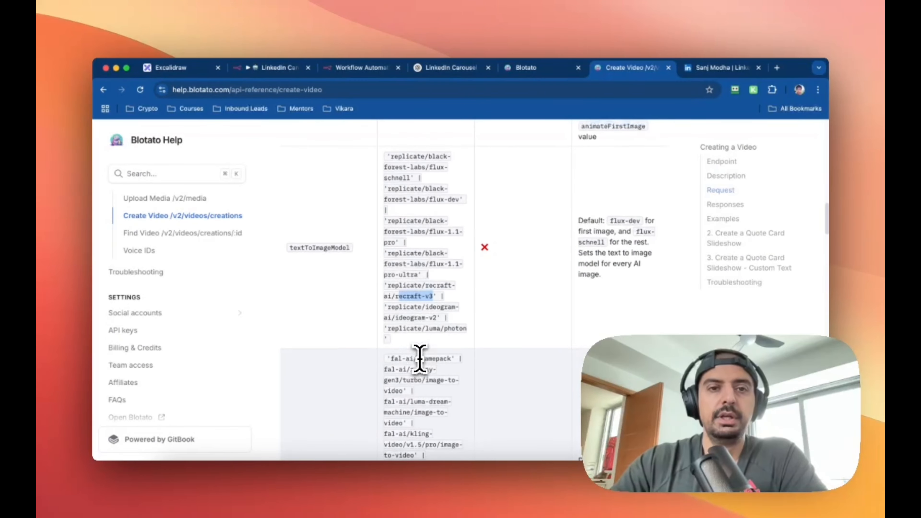
{"action": "scroll", "coordinate": [419, 359], "scroll_direction": "up", "scroll_amount": 8}
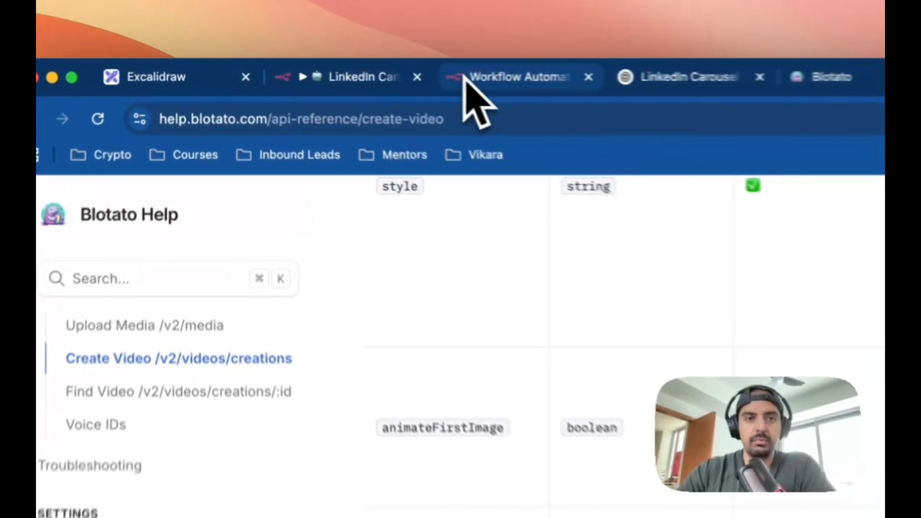
Return to the new n8n workflow, close the JSON editor, and rename the Edit Fields node to "Set Blotato Fields"
{"action": "left_click", "coordinate": [465, 76]}
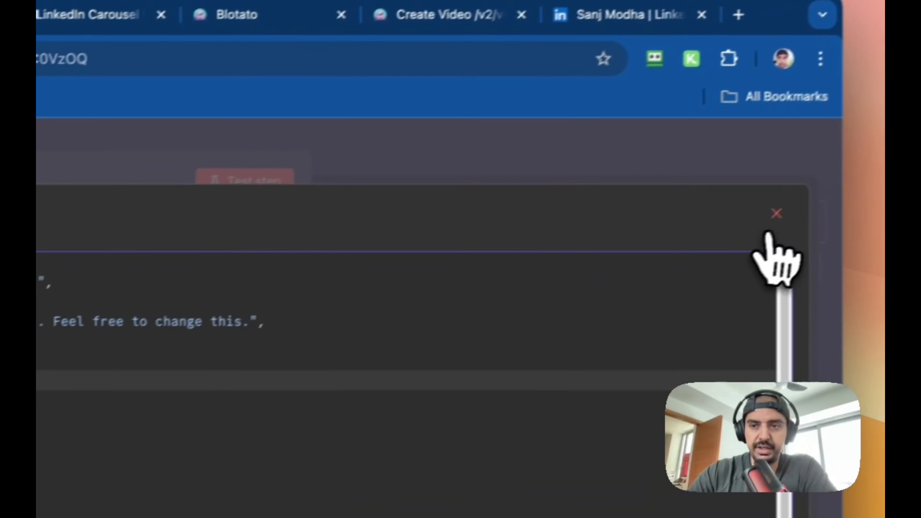
{"action": "left_click", "coordinate": [769, 232]}
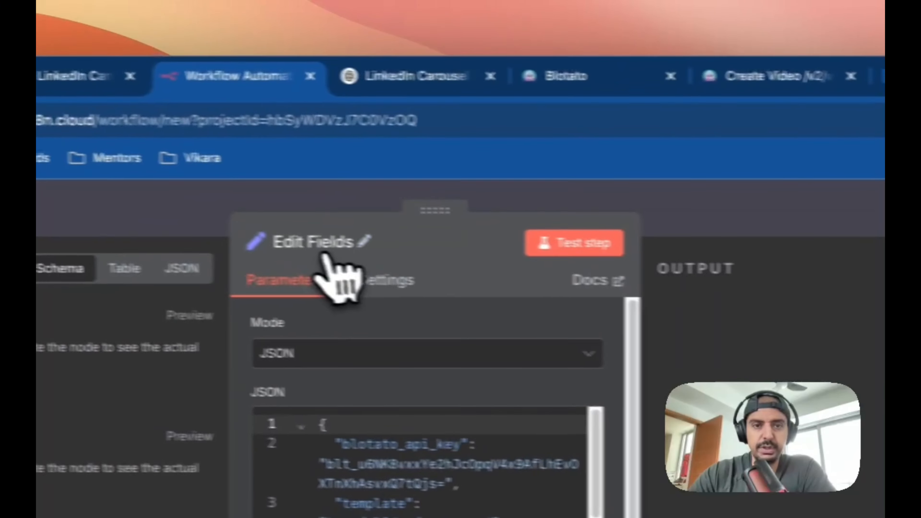
{"action": "left_click", "coordinate": [348, 242]}
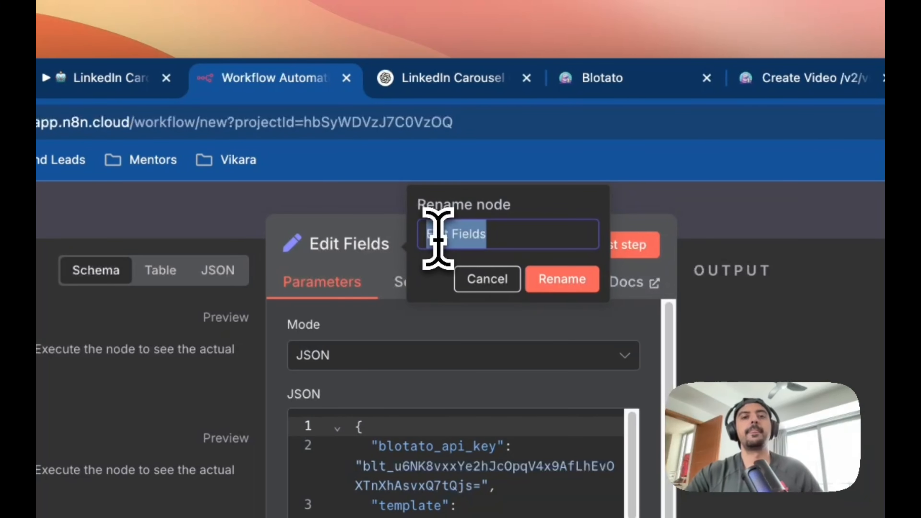
{"action": "type", "text": "set"}
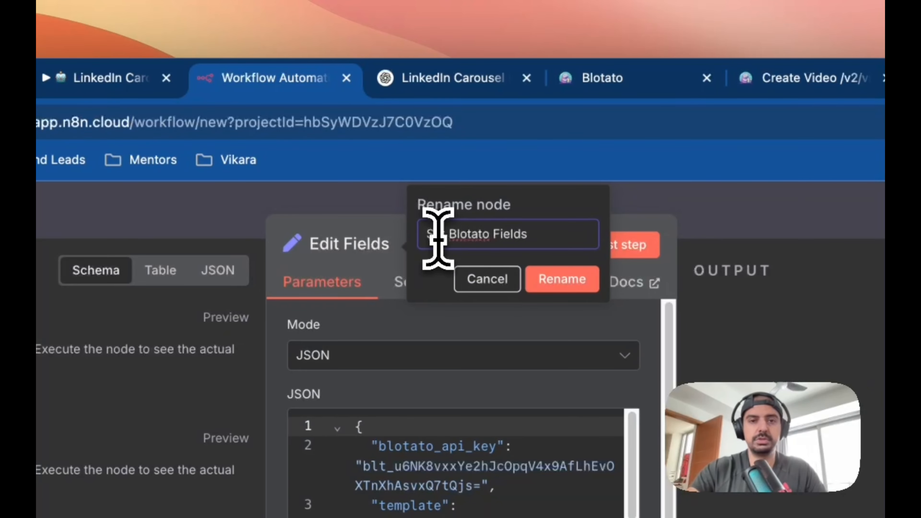
{"action": "left_click", "coordinate": [576, 285]}
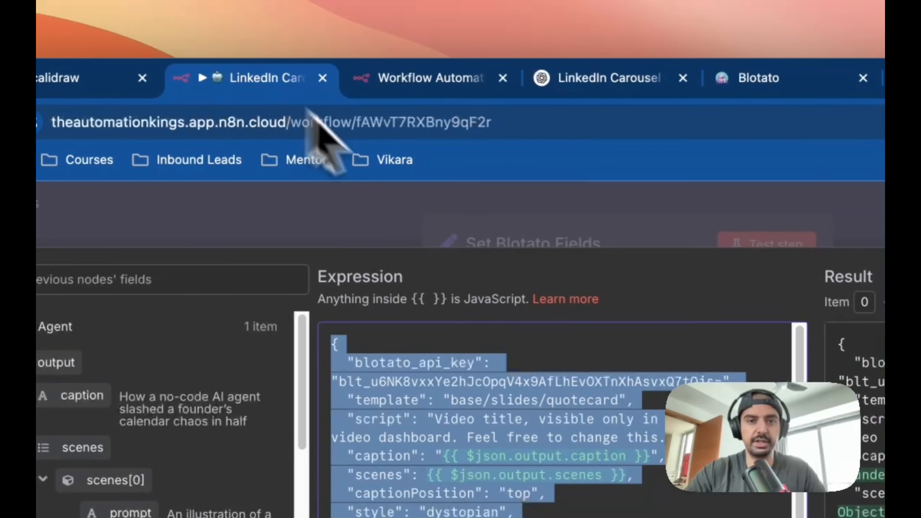
Examine how the caption and scenes expressions resolve in the original workflow's Set Blotato Fields JSON, and return to its canvas
{"action": "left_click", "coordinate": [764, 303]}
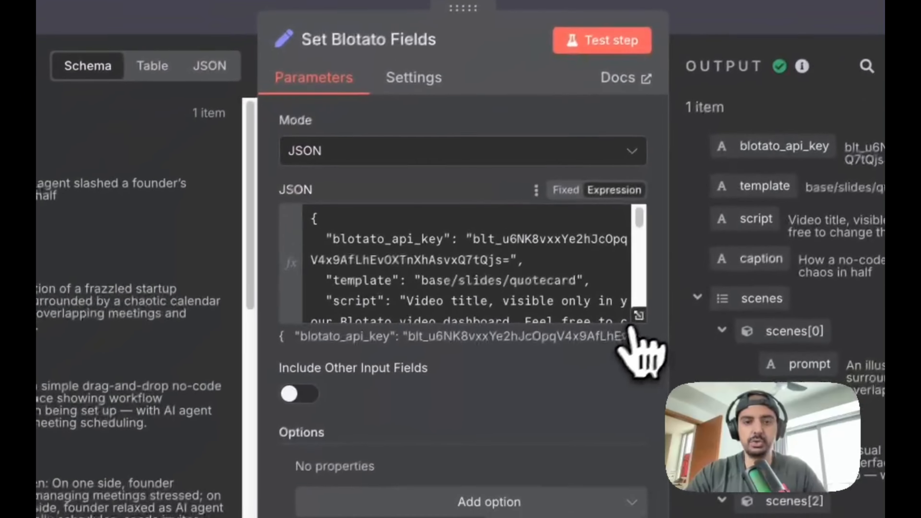
{"action": "left_click", "coordinate": [453, 433]}
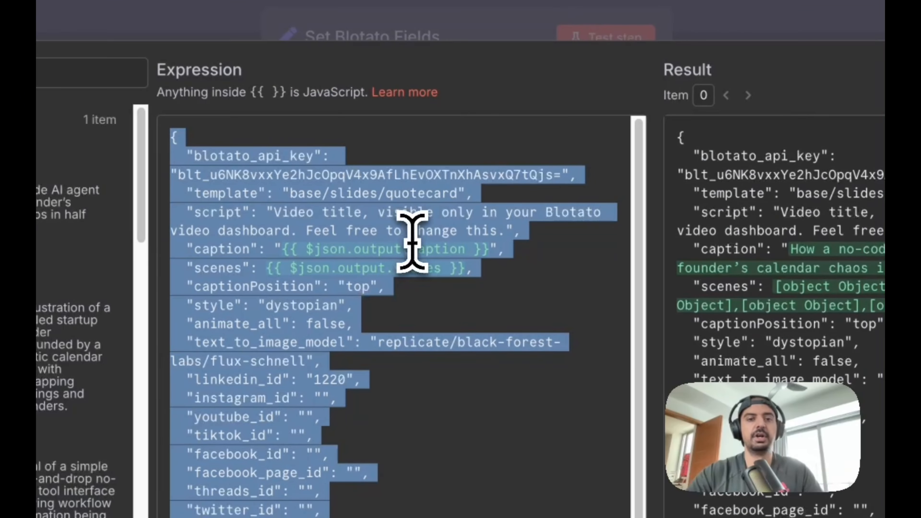
{"action": "left_click", "coordinate": [415, 267]}
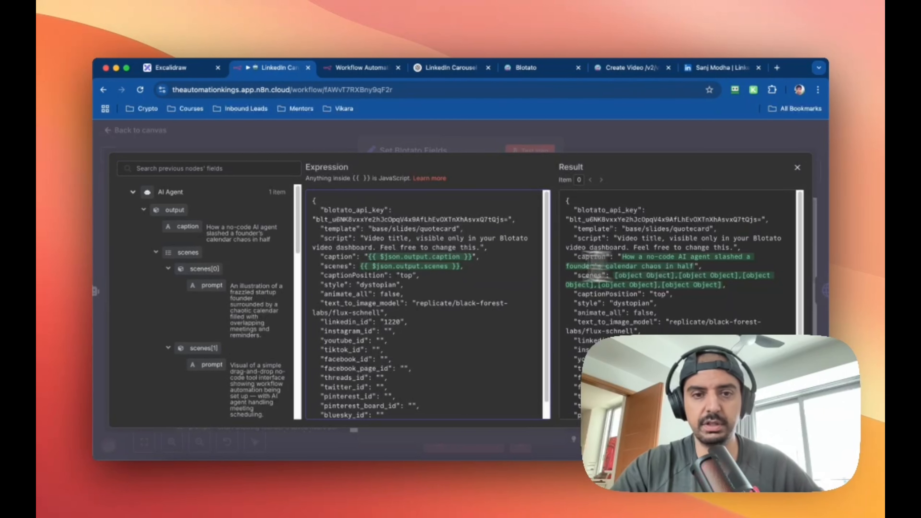
{"action": "scroll", "coordinate": [233, 272], "scroll_direction": "down", "scroll_amount": 2}
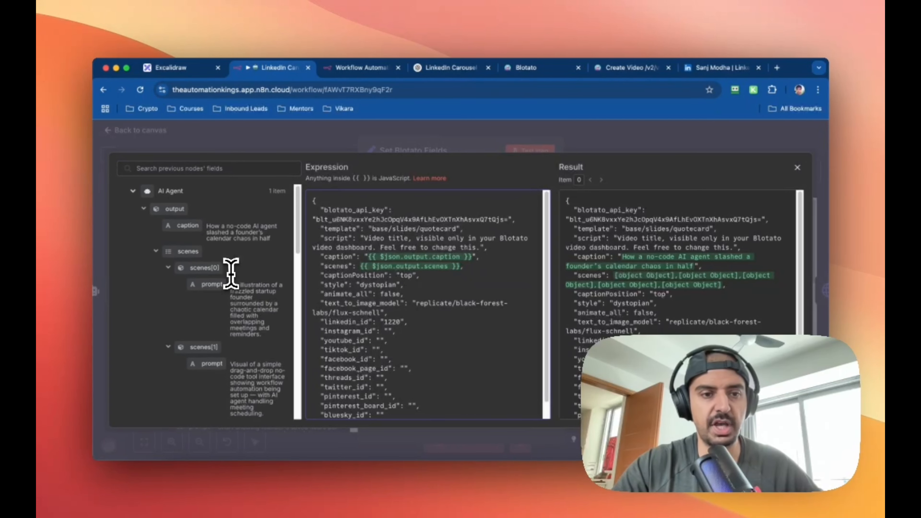
{"action": "scroll", "coordinate": [231, 275], "scroll_direction": "up", "scroll_amount": 1}
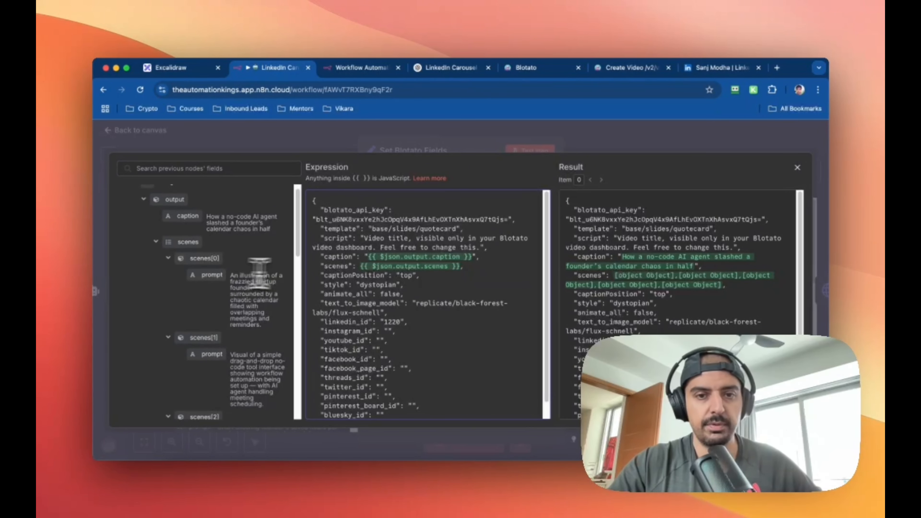
{"action": "scroll", "coordinate": [224, 276], "scroll_direction": "down", "scroll_amount": 2}
{"action": "scroll", "coordinate": [222, 275], "scroll_direction": "up", "scroll_amount": 1}
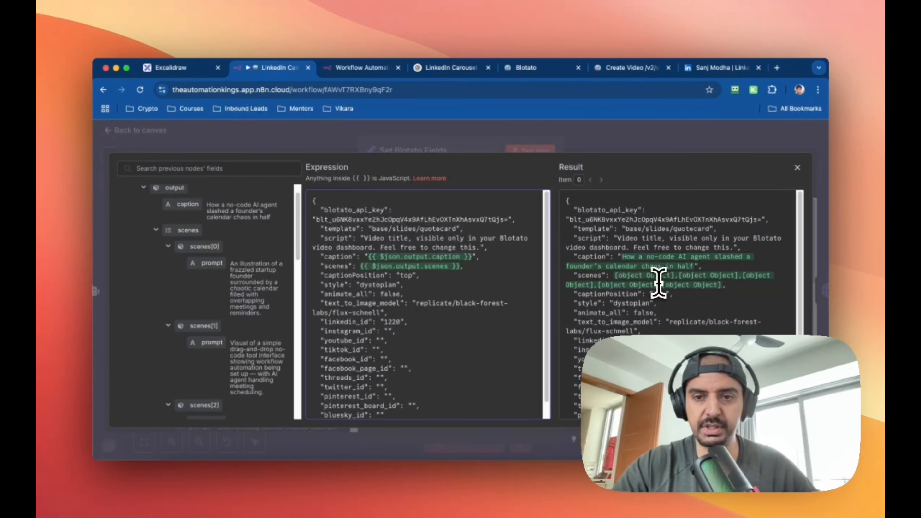
{"action": "scroll", "coordinate": [631, 264], "scroll_direction": "down", "scroll_amount": 1}
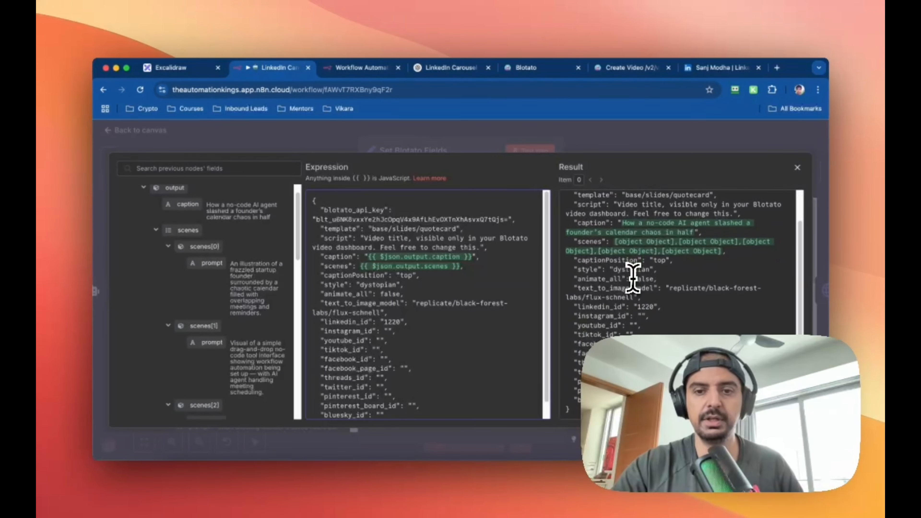
{"action": "scroll", "coordinate": [619, 267], "scroll_direction": "up", "scroll_amount": 1}
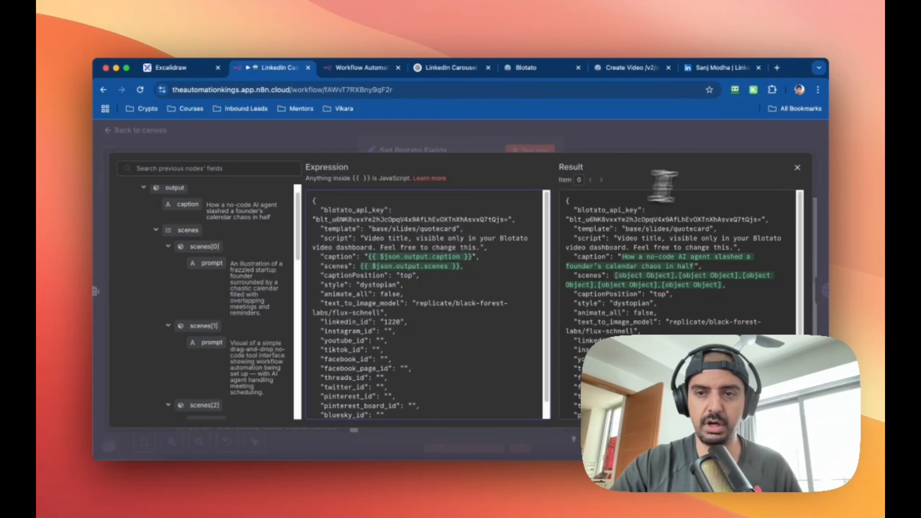
{"action": "left_click", "coordinate": [797, 167]}
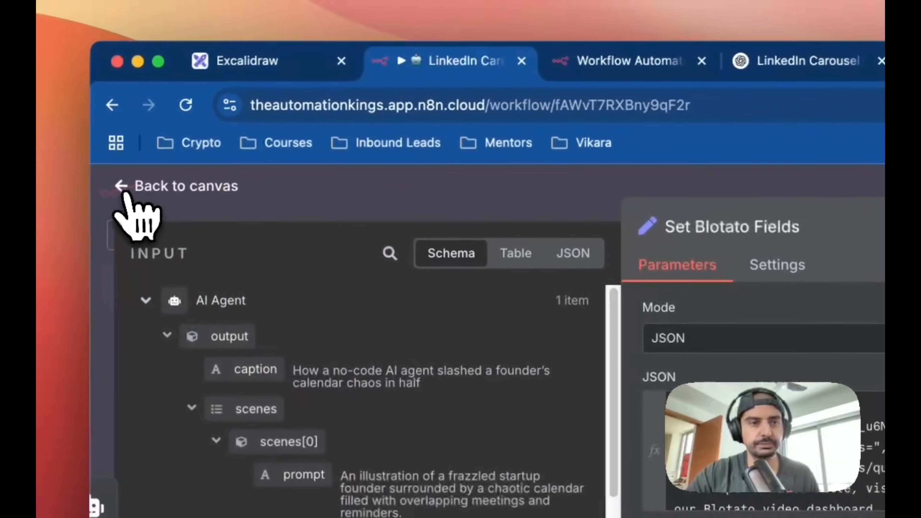
{"action": "left_click", "coordinate": [126, 196]}
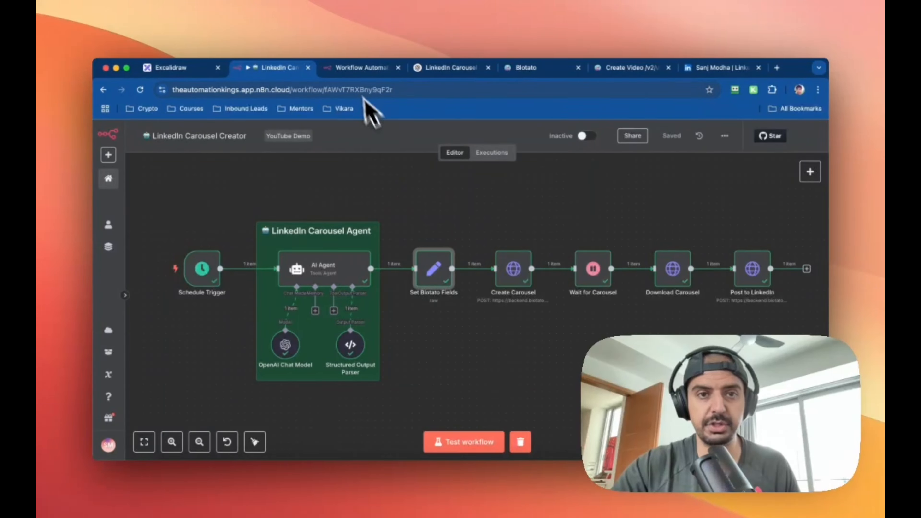
Switch to the new workflow and review the JSON and mode of its Set Blotato Fields node, including the account ID fields
{"action": "left_click", "coordinate": [359, 67]}
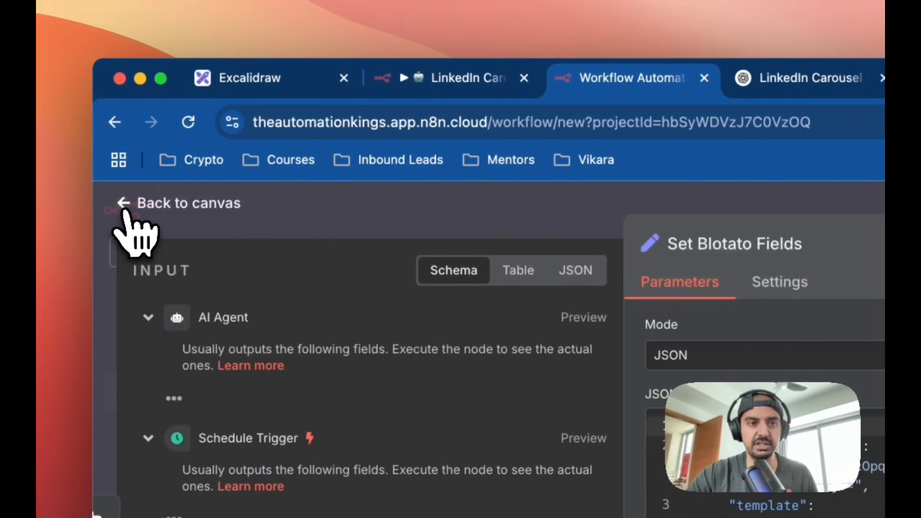
{"action": "left_click", "coordinate": [127, 204]}
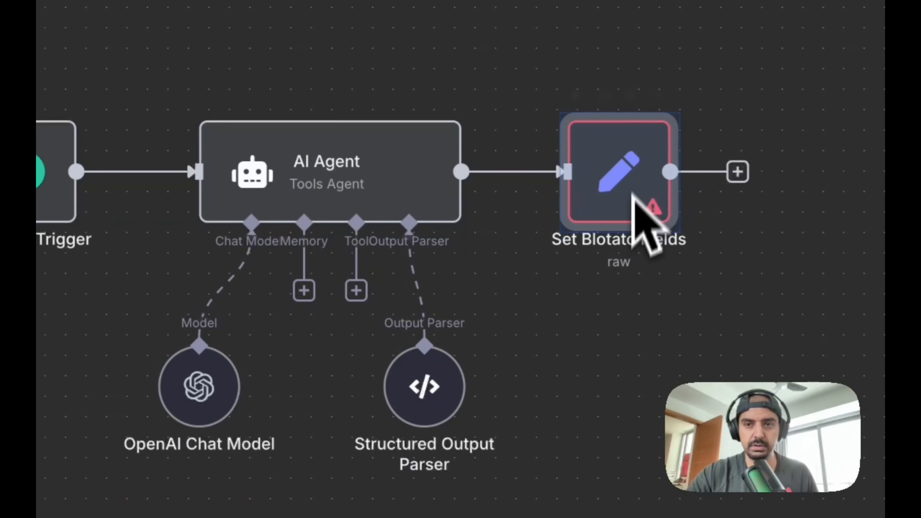
{"action": "left_click", "coordinate": [617, 340]}
{"action": "left_click", "coordinate": [614, 186]}
{"action": "double_click", "coordinate": [615, 186]}
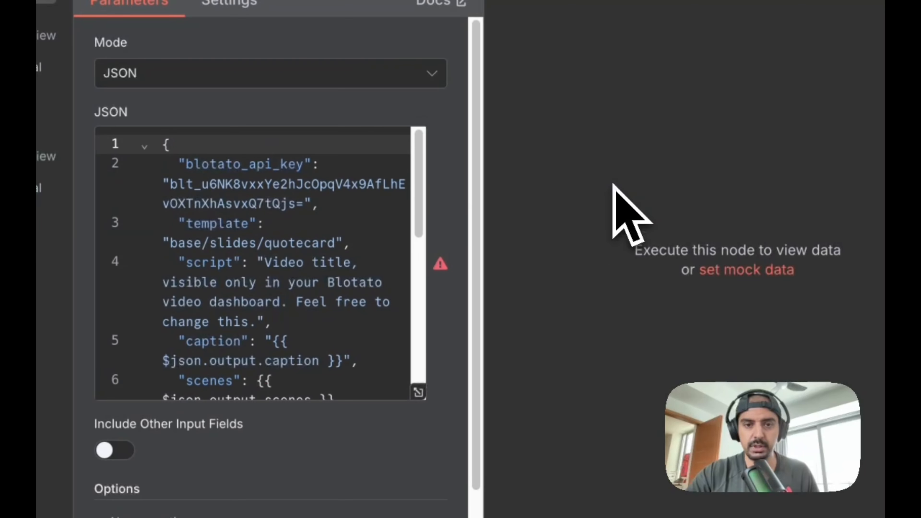
{"action": "scroll", "coordinate": [340, 268], "scroll_direction": "down", "scroll_amount": 5}
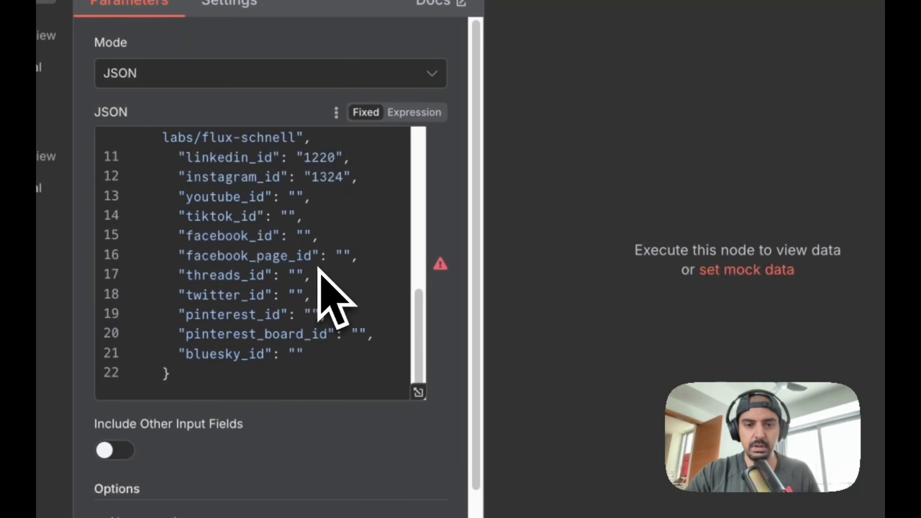
{"action": "scroll", "coordinate": [258, 382], "scroll_direction": "up", "scroll_amount": 3}
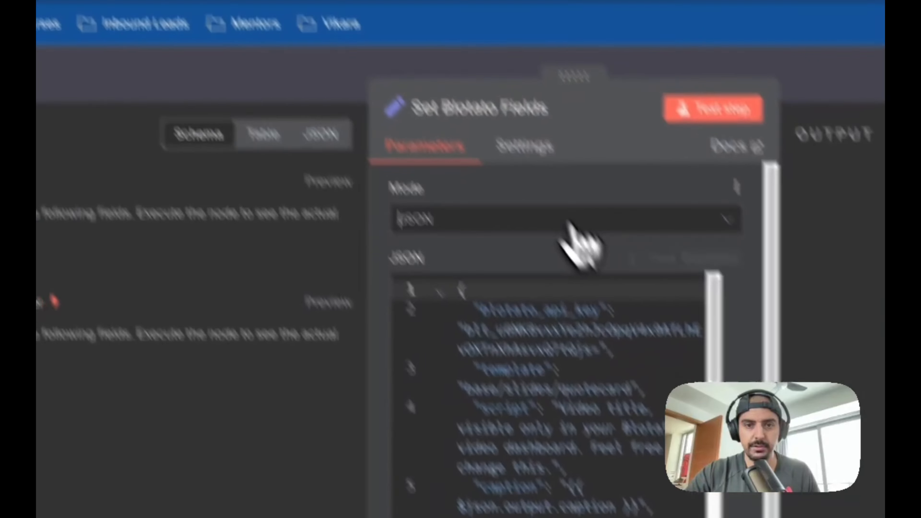
{"action": "left_click", "coordinate": [486, 95]}
{"action": "left_click", "coordinate": [585, 399]}
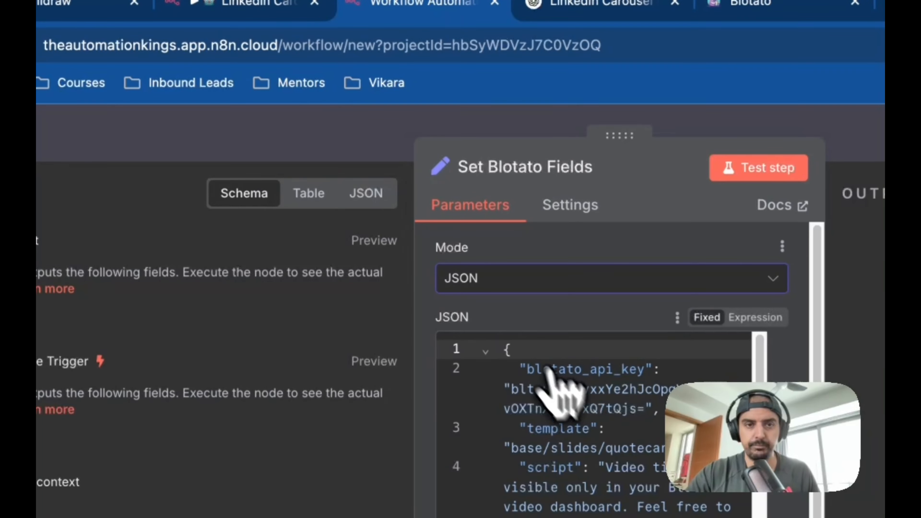
Copy the entire JSON expression from the Set Blotato Fields node in the original LinkedIn Carousel Creator workflow
{"action": "left_click", "coordinate": [254, 5]}
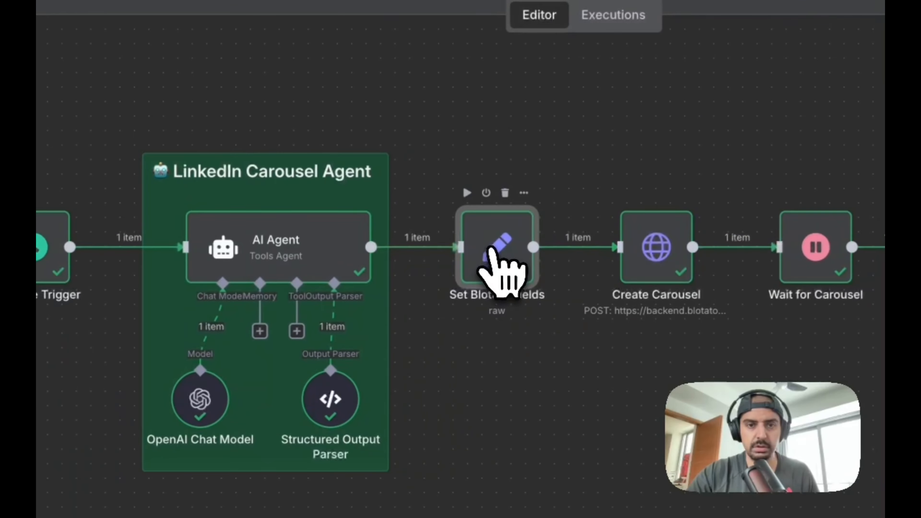
{"action": "double_click", "coordinate": [504, 265]}
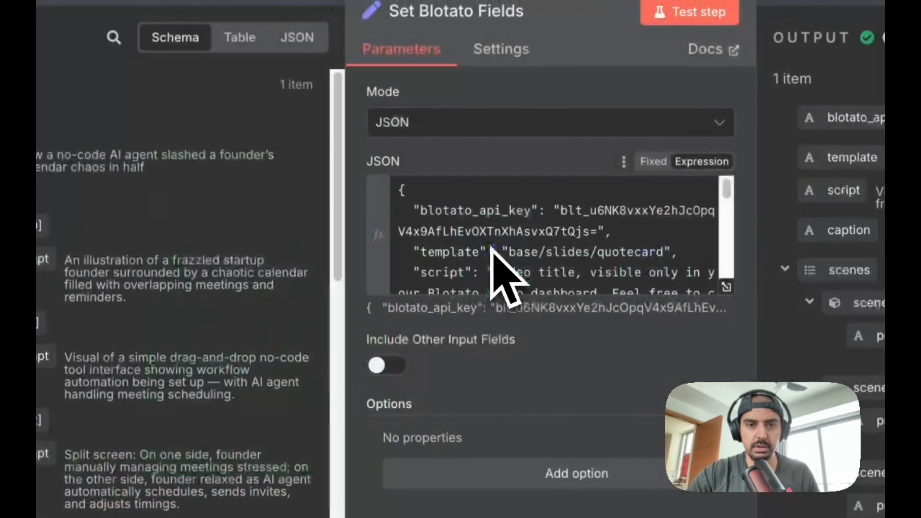
{"action": "left_click", "coordinate": [396, 187]}
{"action": "key", "text": "ctrl+a"}
{"action": "scroll", "coordinate": [469, 261], "scroll_direction": "down", "scroll_amount": 10}
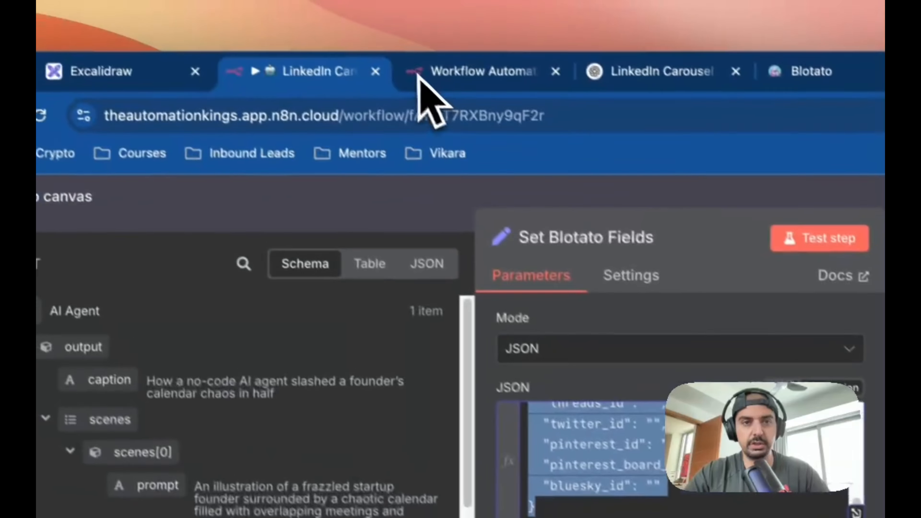
Return to the new workflow and switch the JSON field of Set Blotato Fields from Fixed to Expression
{"action": "left_click", "coordinate": [421, 74]}
{"action": "left_click", "coordinate": [509, 290]}
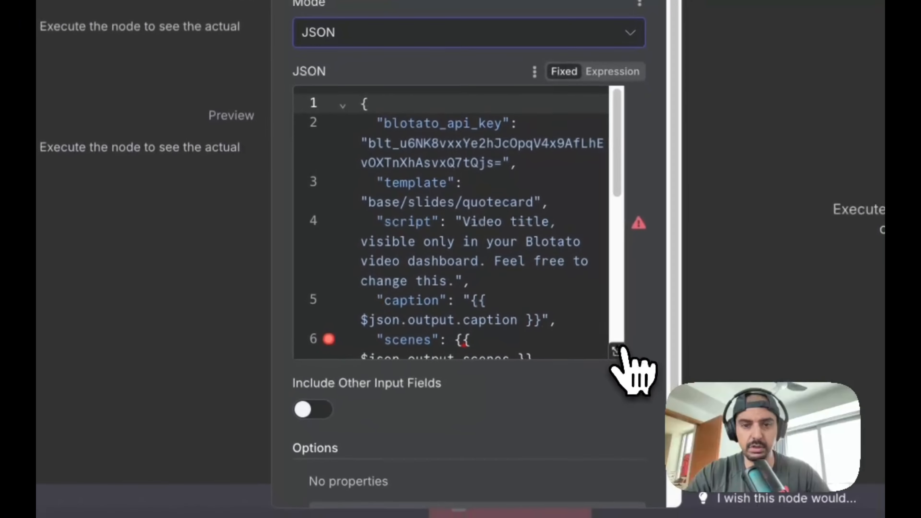
{"action": "left_click", "coordinate": [631, 482]}
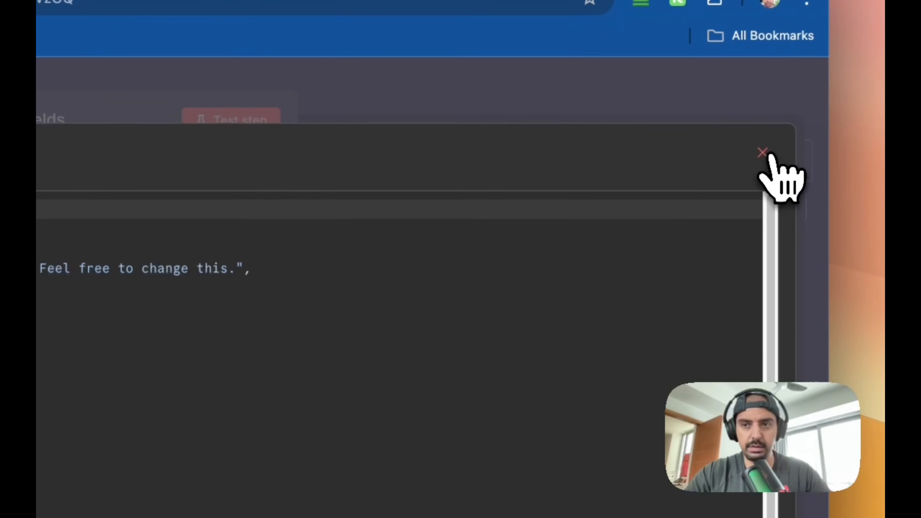
{"action": "left_click", "coordinate": [798, 178]}
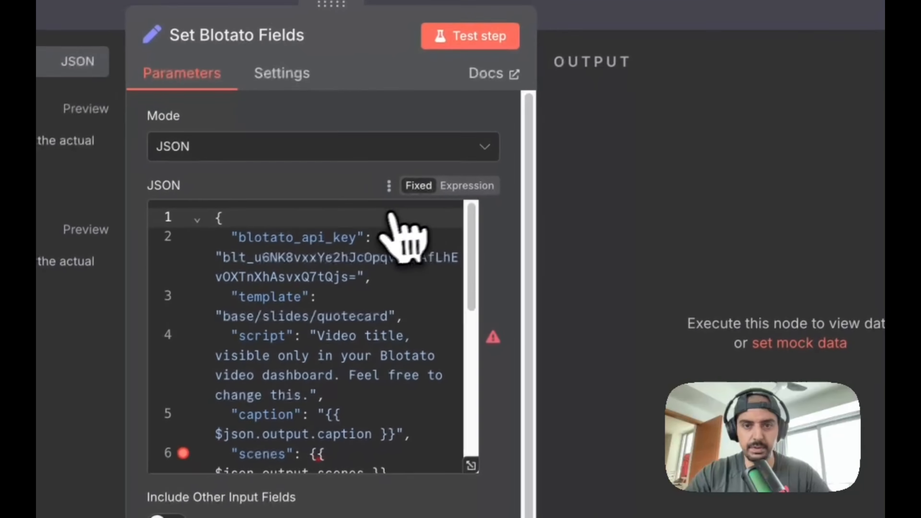
{"action": "left_click", "coordinate": [461, 187]}
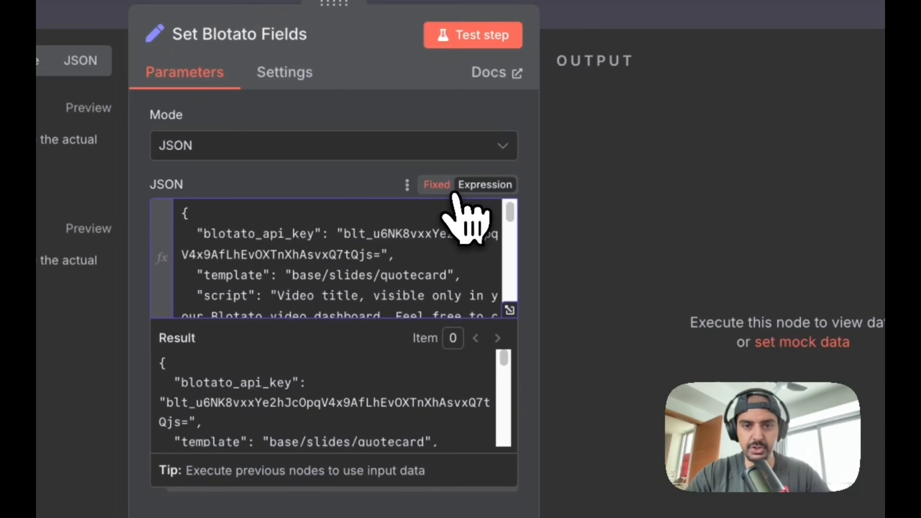
Replace the whole JSON expression with the copied JSON, including the Blotato API key, and return to the canvas
{"action": "left_click", "coordinate": [511, 313]}
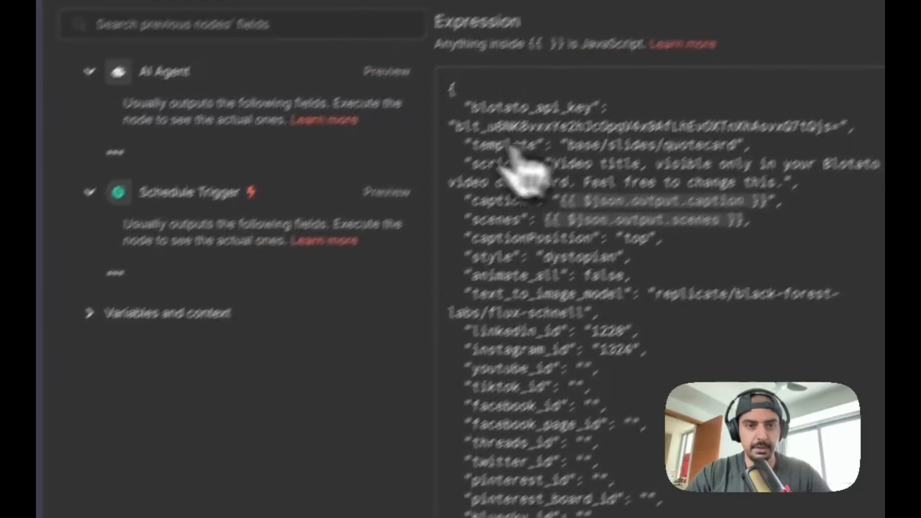
{"action": "left_click_drag", "start_coordinate": [399, 127], "coordinate": [382, 386]}
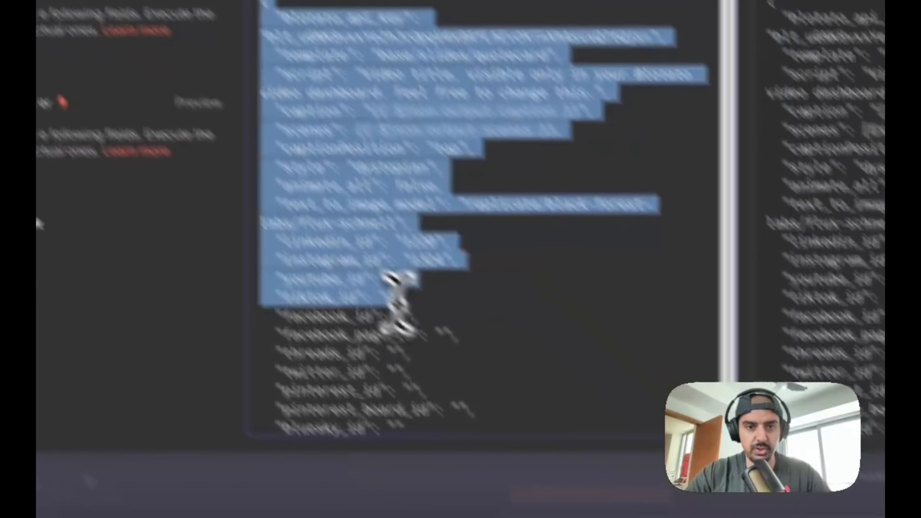
{"action": "scroll", "coordinate": [353, 294], "scroll_direction": "down", "scroll_amount": 1}
{"action": "key", "text": "super+v"}
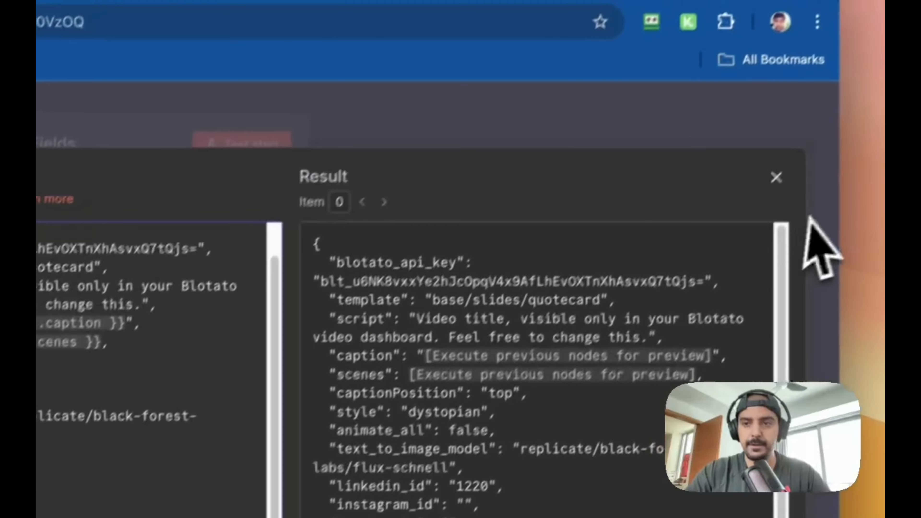
{"action": "left_click", "coordinate": [769, 185]}
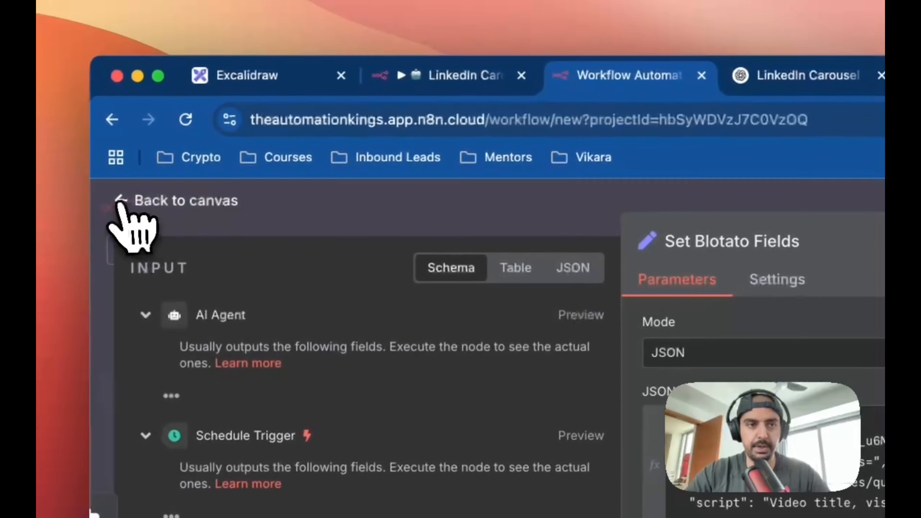
{"action": "left_click", "coordinate": [121, 201]}
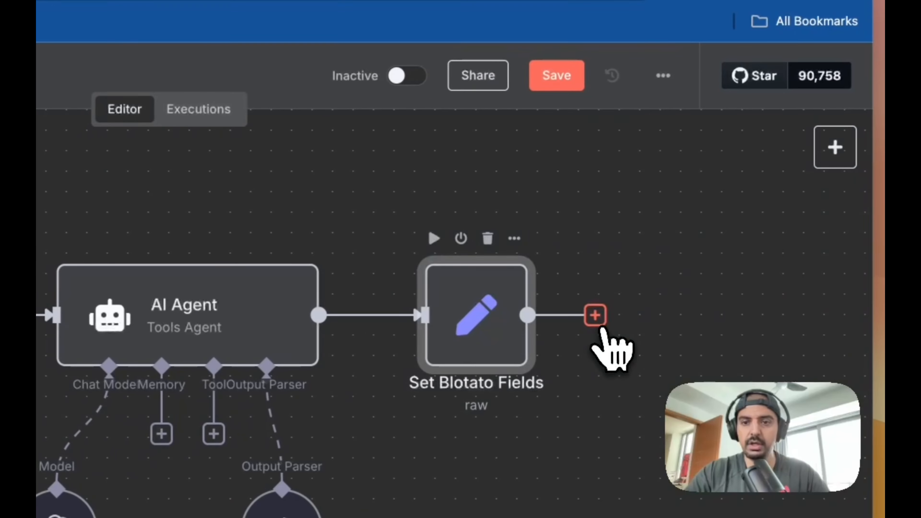
Add an HTTP Request node after Set Blotato Fields and rename it "Create Caoursel"
{"action": "left_click", "coordinate": [596, 316]}
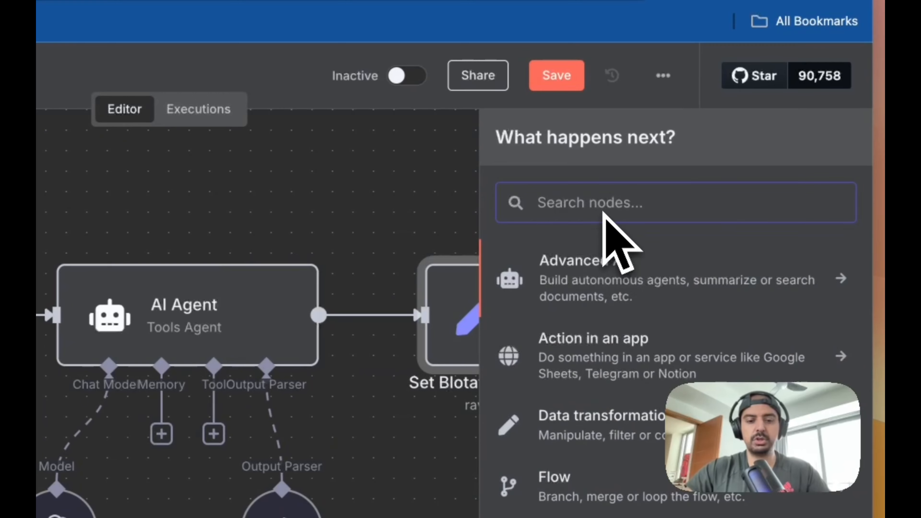
{"action": "type", "text": "http"}
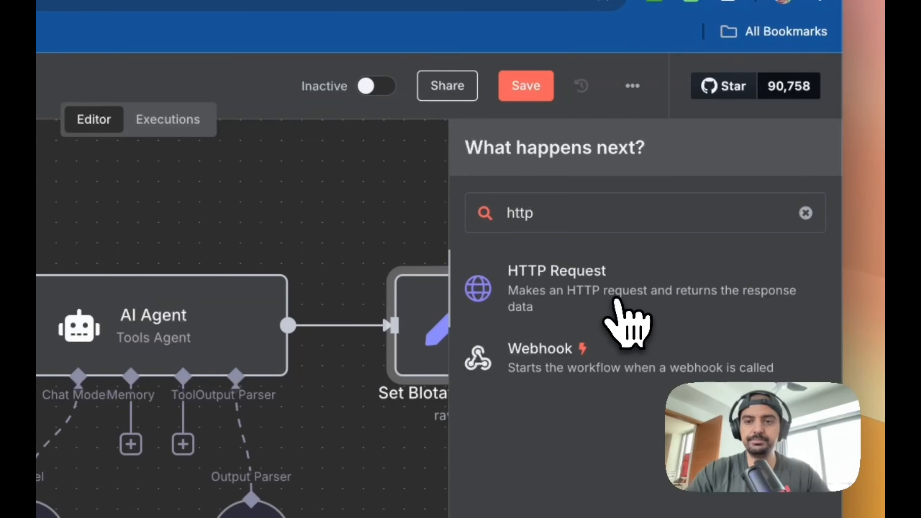
{"action": "left_click", "coordinate": [616, 300]}
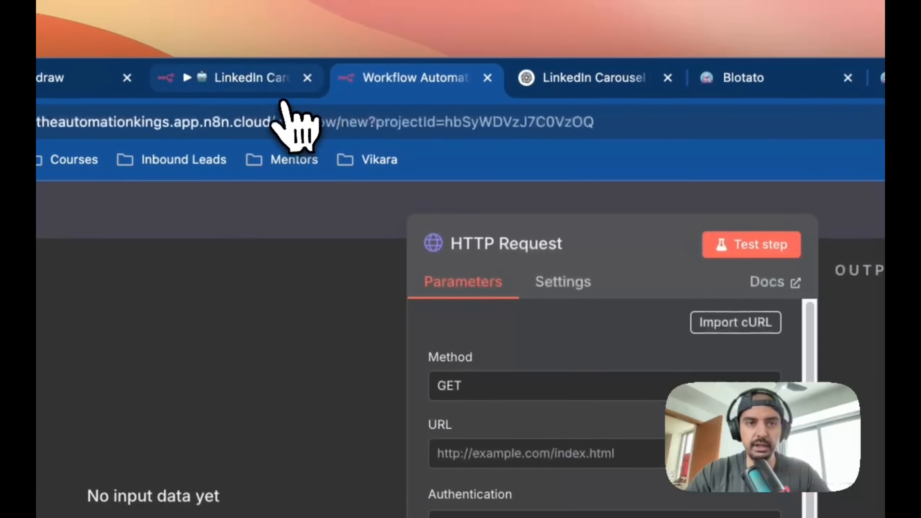
{"action": "left_click", "coordinate": [569, 248]}
{"action": "triple_click", "coordinate": [628, 236]}
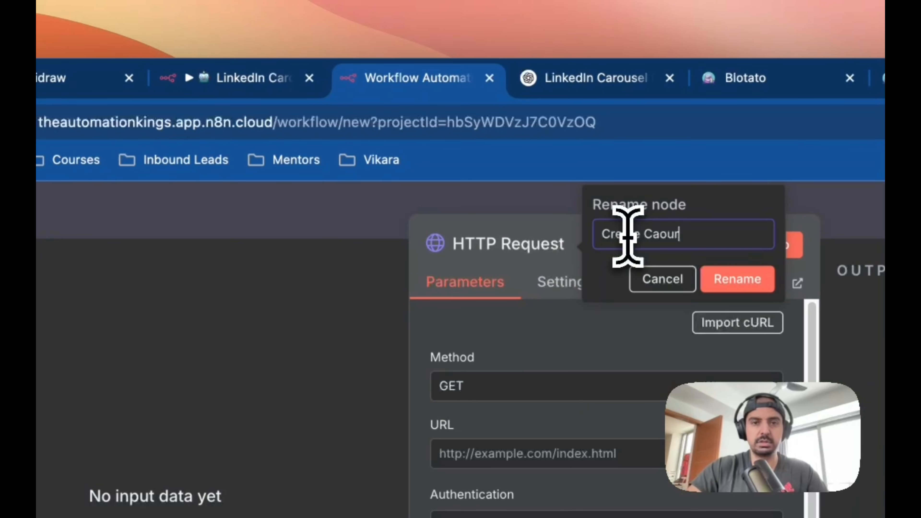
{"action": "type", "text": "Create Caoursel"}
{"action": "left_click", "coordinate": [738, 279]}
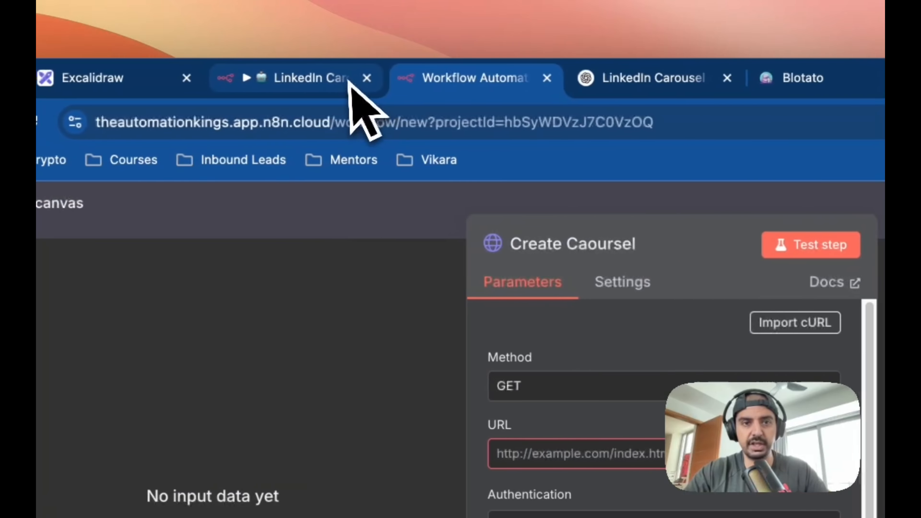
Open the original Create Carousel node and check its endpoint URL against Blotato's Create Video API reference
{"action": "left_click", "coordinate": [349, 82]}
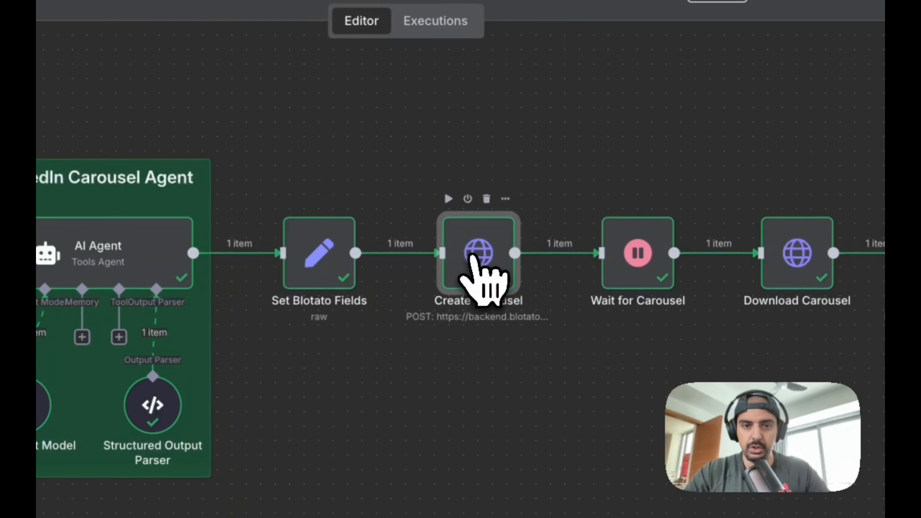
{"action": "double_click", "coordinate": [471, 265]}
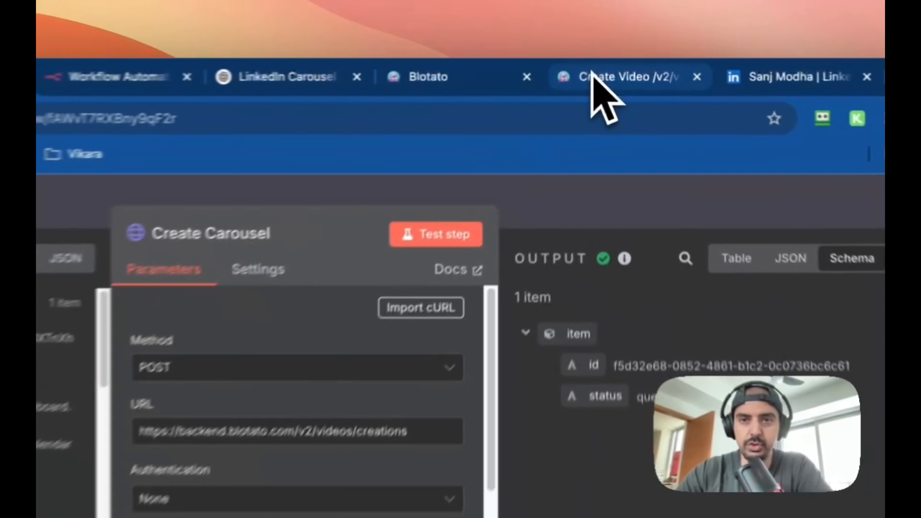
{"action": "left_click", "coordinate": [619, 67]}
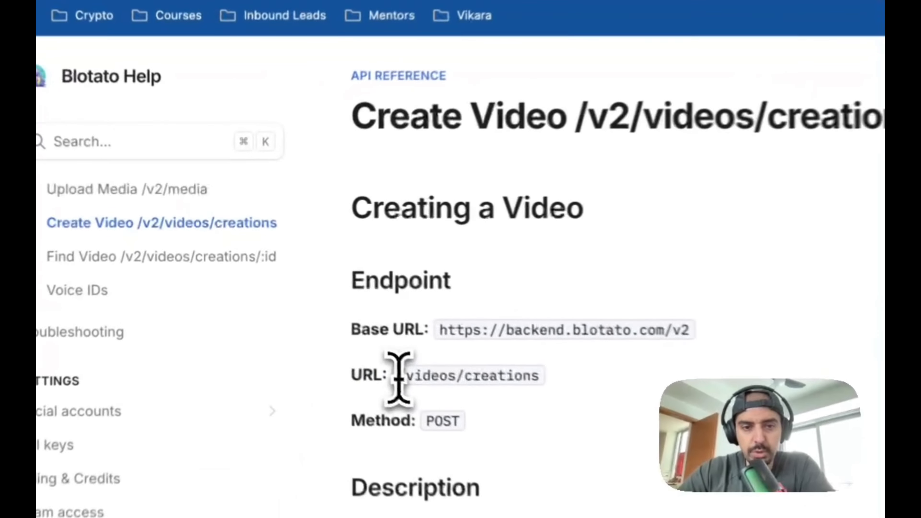
{"action": "left_click_drag", "start_coordinate": [306, 295], "coordinate": [362, 294]}
{"action": "left_click", "coordinate": [308, 49]}
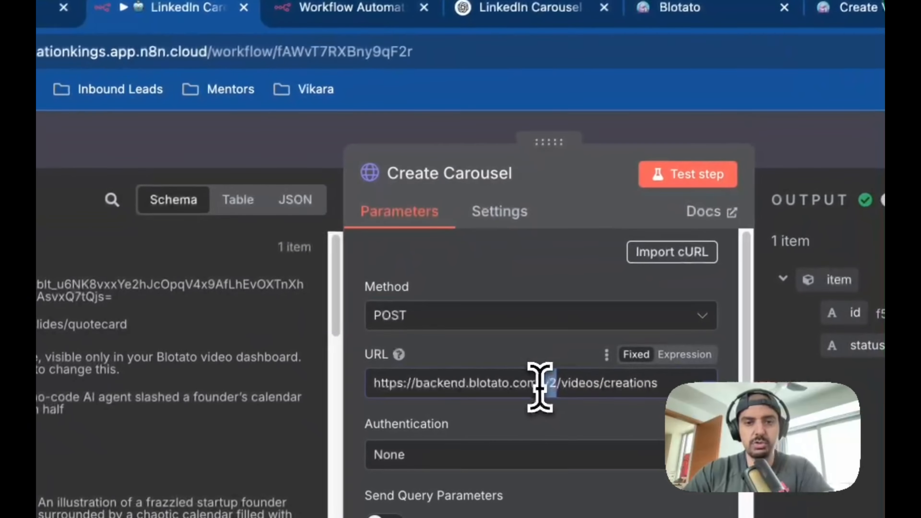
{"action": "triple_click", "coordinate": [539, 384]}
{"action": "key", "text": "ctrl+c"}
{"action": "left_click", "coordinate": [350, 7]}
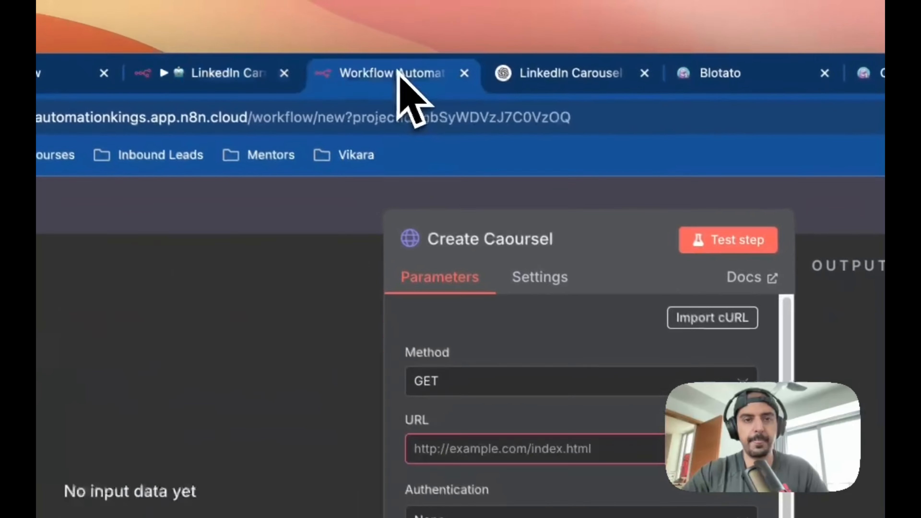
{"action": "left_click", "coordinate": [500, 382]}
{"action": "key", "text": "ctrl+v"}
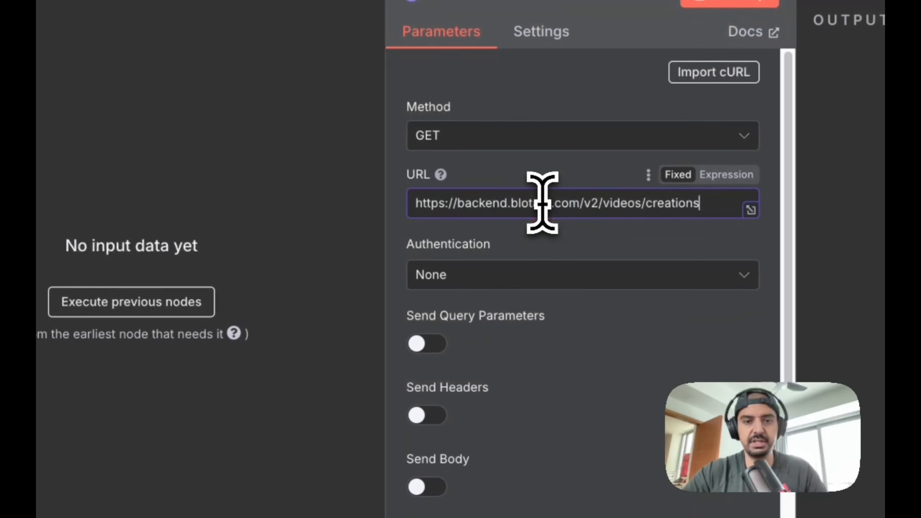
{"action": "left_click", "coordinate": [517, 143]}
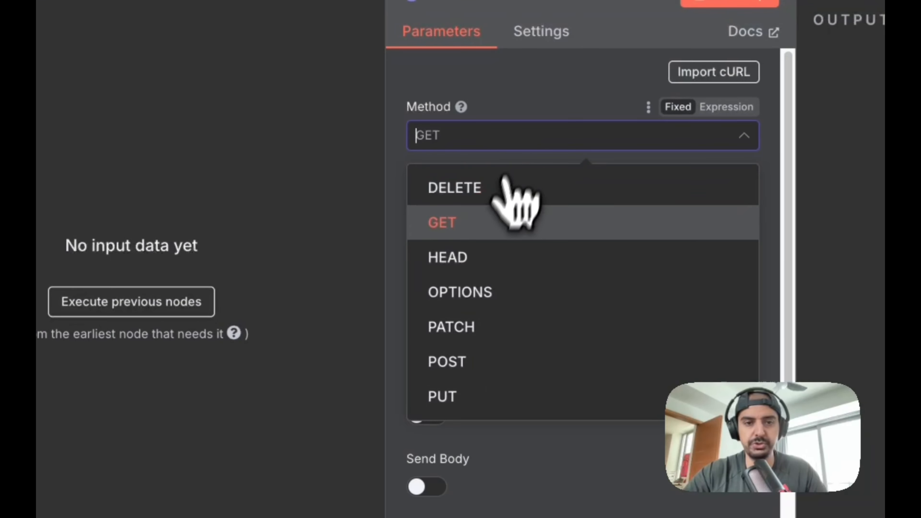
{"action": "left_click", "coordinate": [504, 361]}
Enable Send Headers in the new Create Caoursel node and add a blotato-api-key header containing the Blotato API key, matching the original node
{"action": "scroll", "coordinate": [611, 422], "scroll_direction": "down", "scroll_amount": 3}
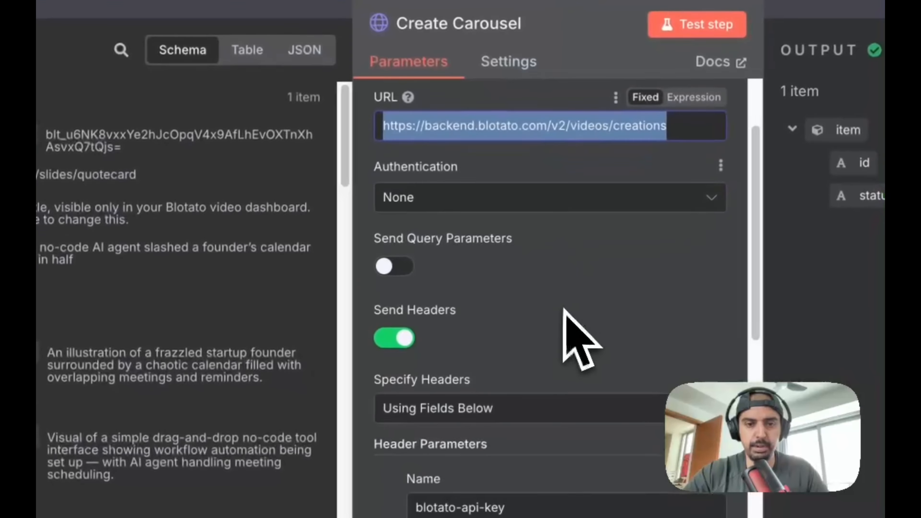
{"action": "scroll", "coordinate": [559, 366], "scroll_direction": "down", "scroll_amount": 5}
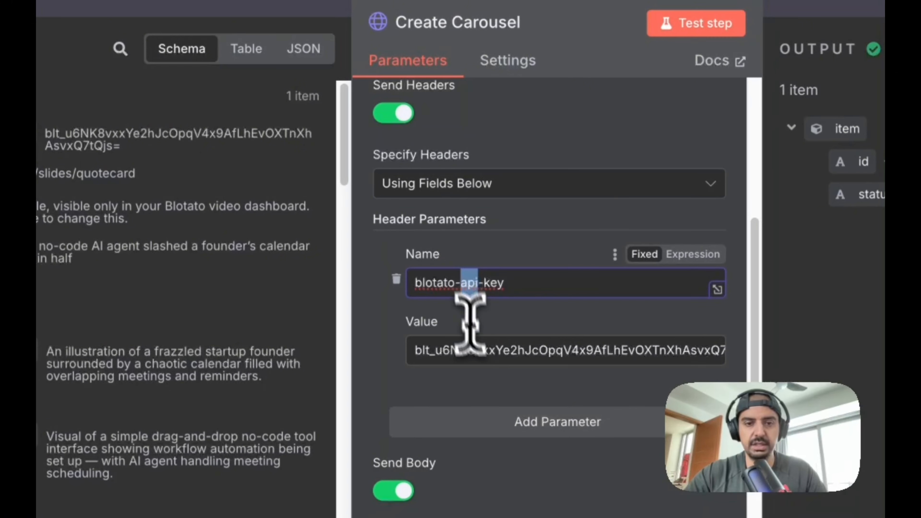
{"action": "triple_click", "coordinate": [481, 354]}
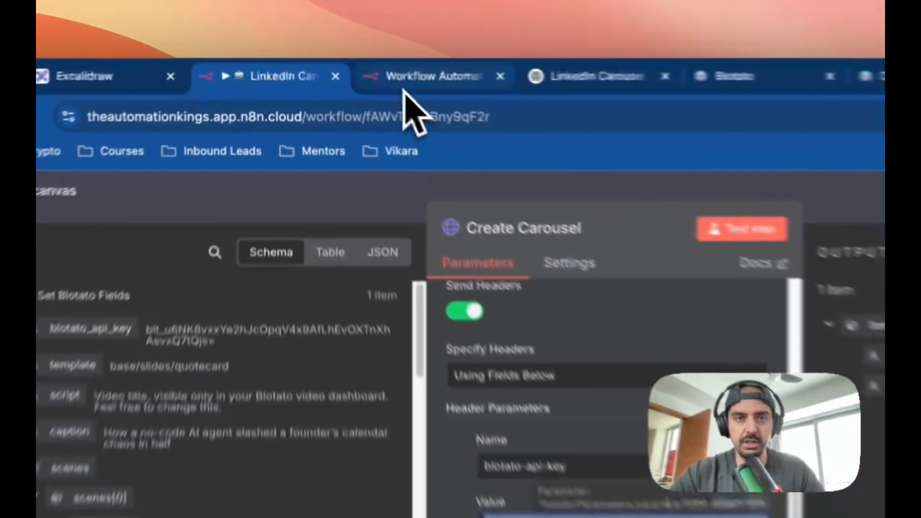
{"action": "left_click", "coordinate": [343, 69]}
{"action": "left_click", "coordinate": [403, 266]}
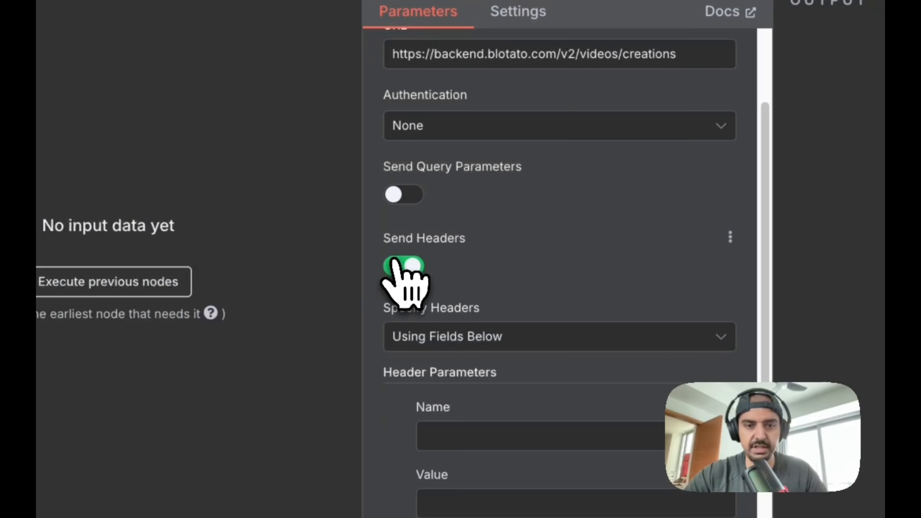
{"action": "scroll", "coordinate": [531, 339], "scroll_direction": "down", "scroll_amount": 3}
{"action": "left_click", "coordinate": [499, 332]}
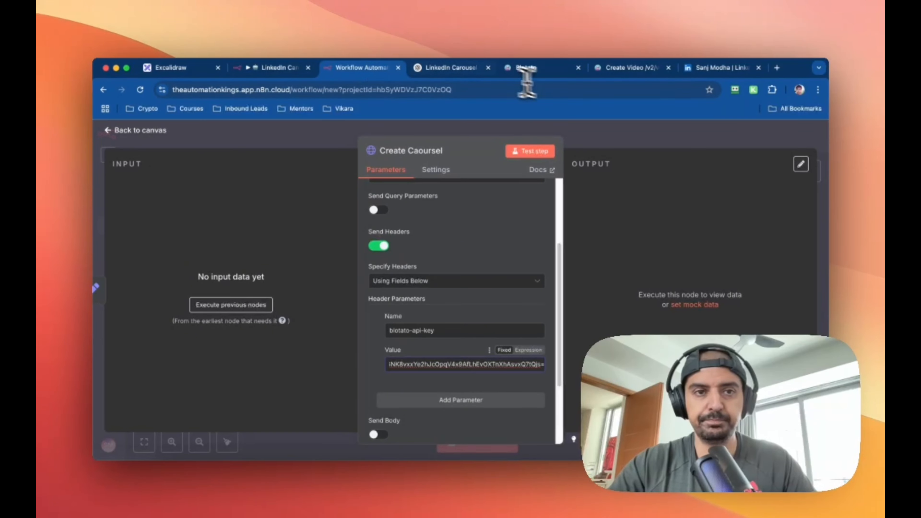
Check the API Access section of the Blotato settings for where to copy the API key, and return to the workflows
{"action": "left_click", "coordinate": [292, 67]}
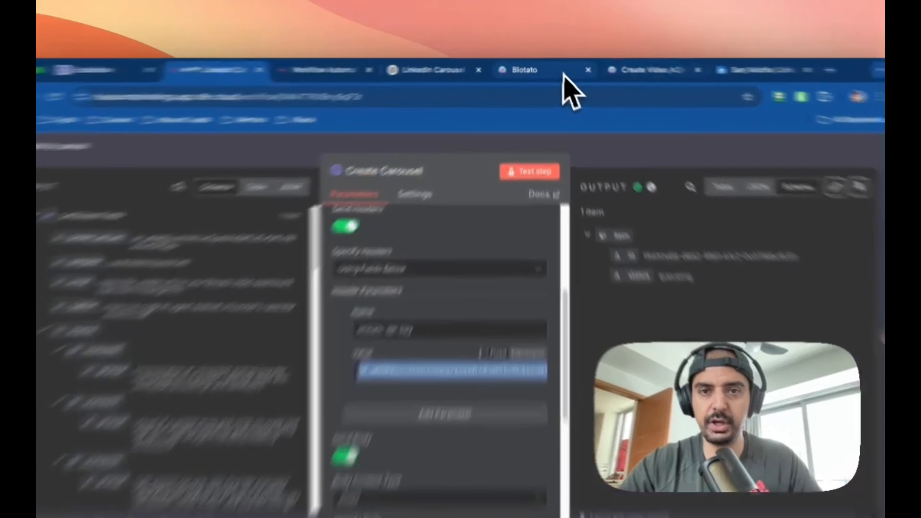
{"action": "left_click", "coordinate": [562, 67]}
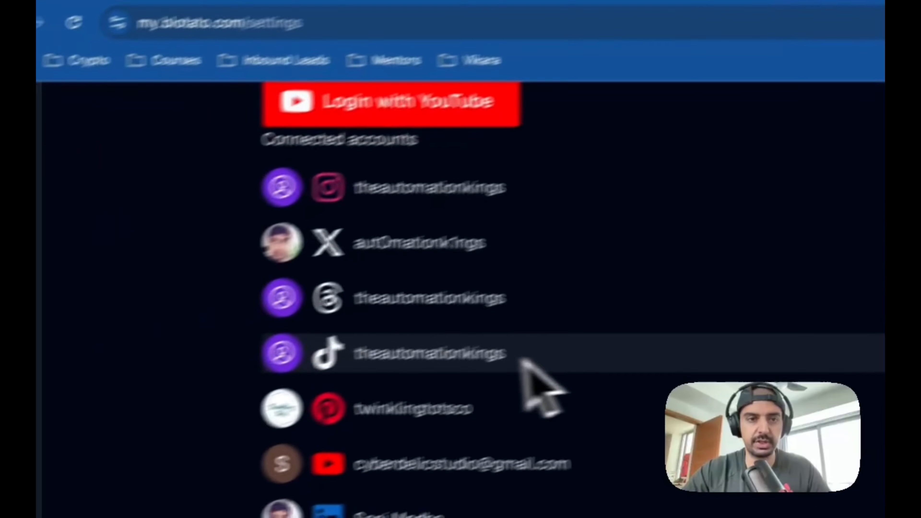
{"action": "scroll", "coordinate": [375, 265], "scroll_direction": "up", "scroll_amount": 10}
{"action": "scroll", "coordinate": [580, 243], "scroll_direction": "down", "scroll_amount": 15}
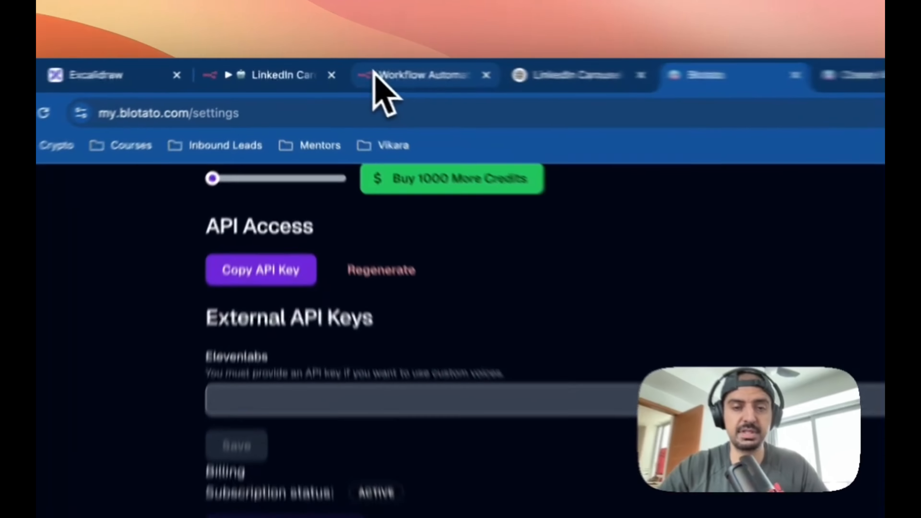
{"action": "left_click", "coordinate": [343, 68]}
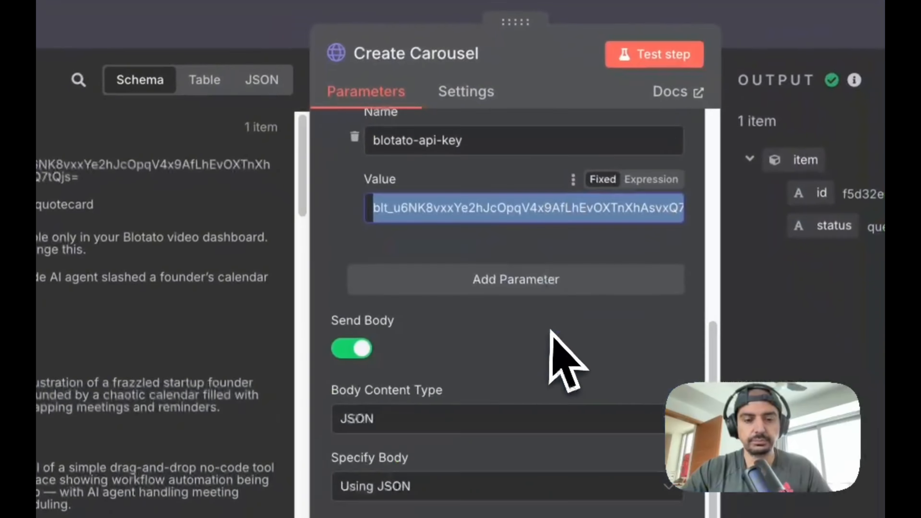
Compare the Send Body, Body Content Type and Specify Body settings of the original Create Carousel node with the new node
{"action": "scroll", "coordinate": [566, 359], "scroll_direction": "down", "scroll_amount": 5}
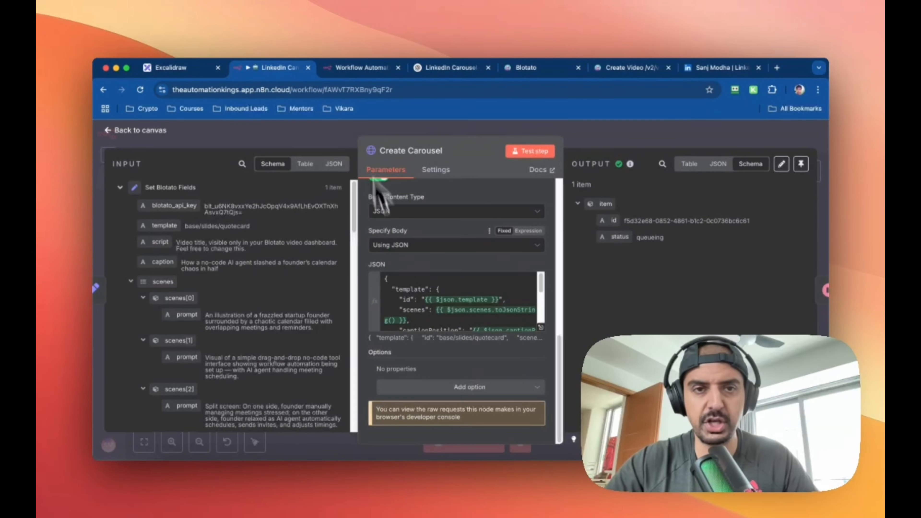
{"action": "left_click", "coordinate": [353, 69]}
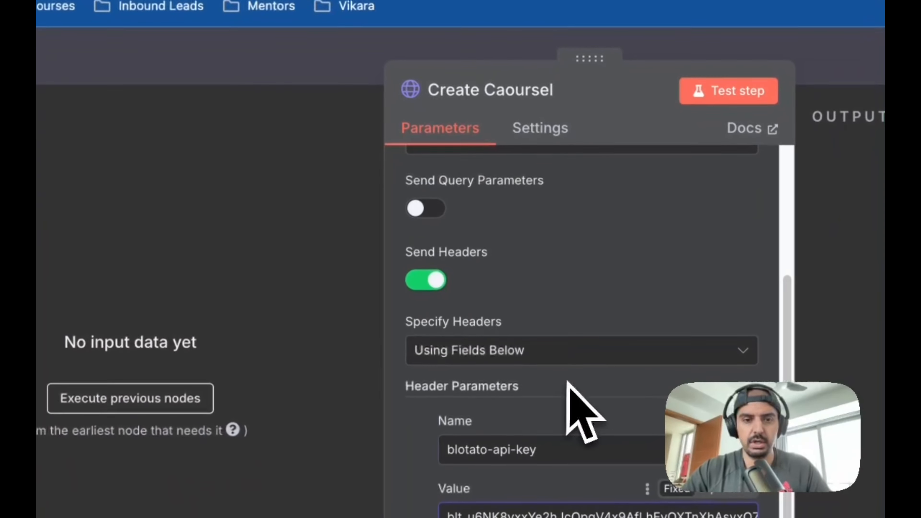
{"action": "scroll", "coordinate": [450, 299], "scroll_direction": "down", "scroll_amount": 2}
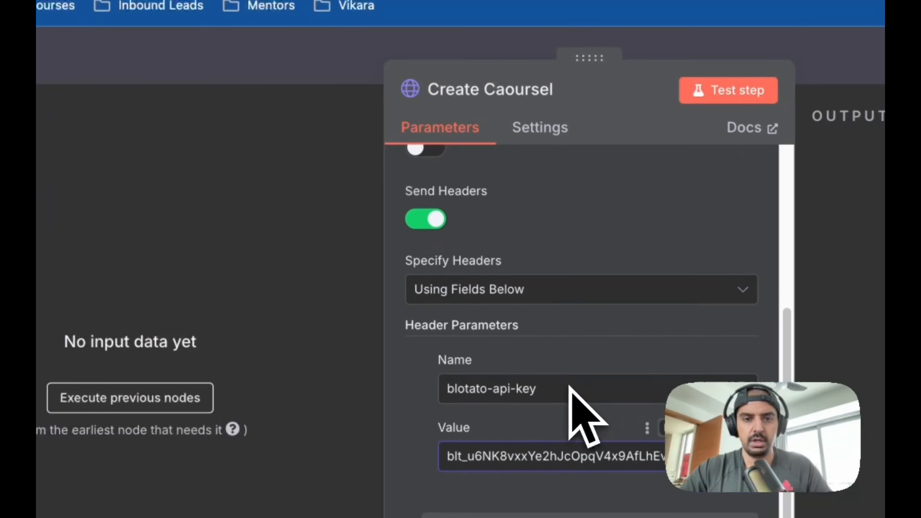
{"action": "scroll", "coordinate": [569, 386], "scroll_direction": "down", "scroll_amount": 5}
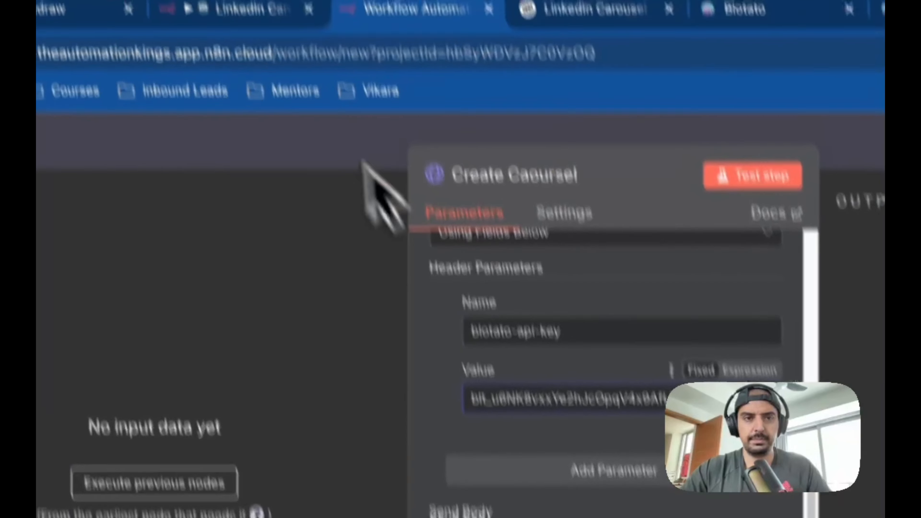
{"action": "left_click", "coordinate": [279, 11]}
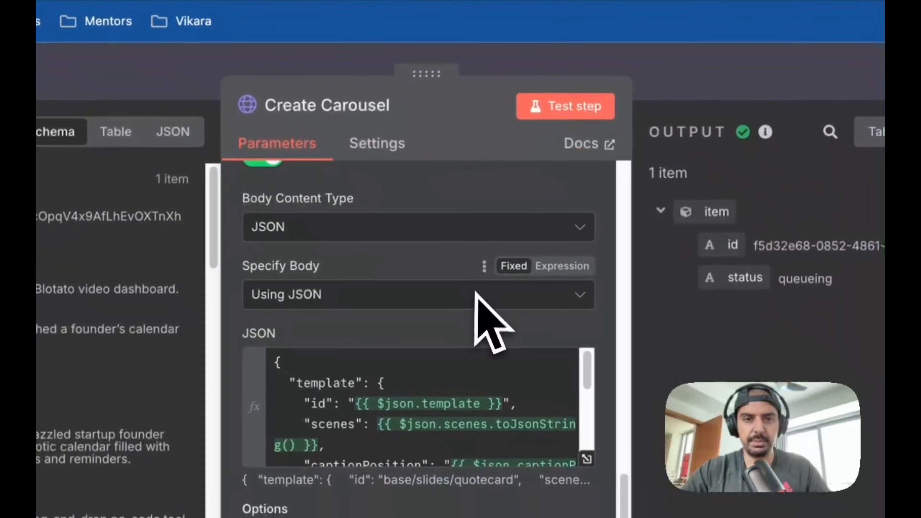
{"action": "scroll", "coordinate": [664, 367], "scroll_direction": "up", "scroll_amount": 2}
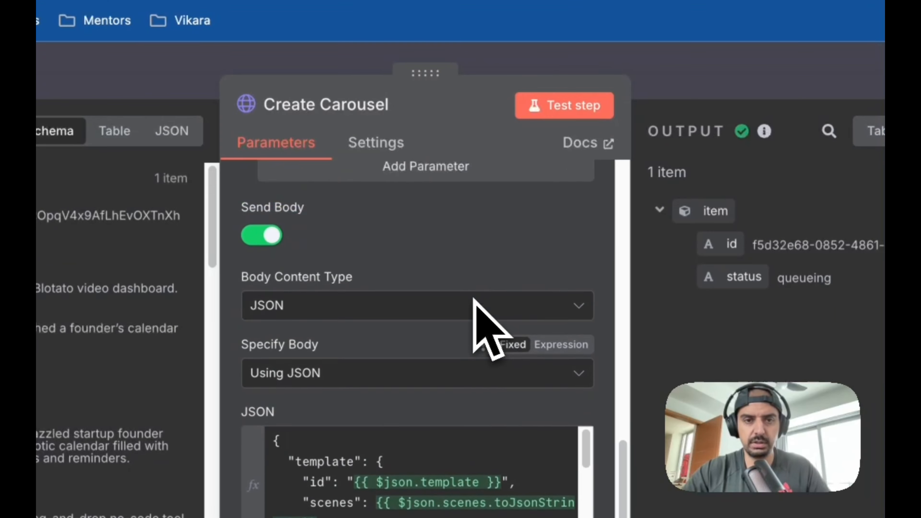
{"action": "scroll", "coordinate": [473, 302], "scroll_direction": "up", "scroll_amount": 3}
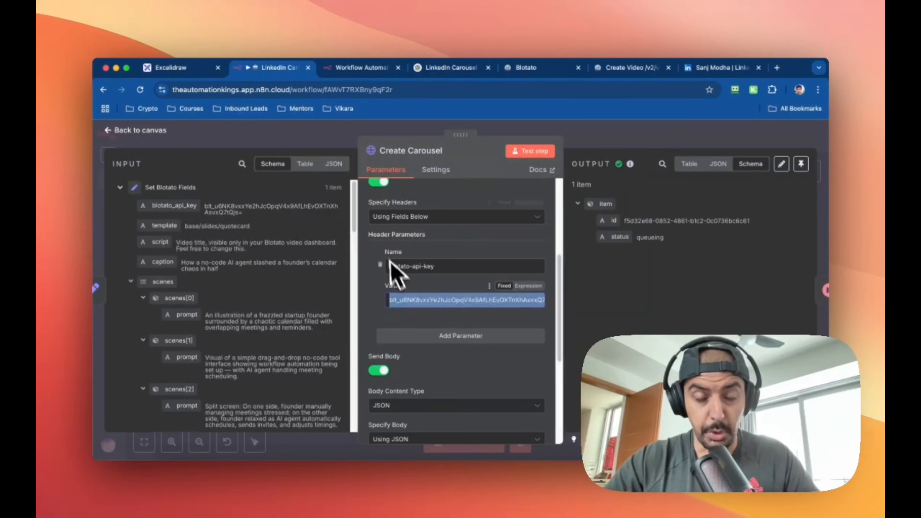
{"action": "scroll", "coordinate": [452, 311], "scroll_direction": "down", "scroll_amount": 2}
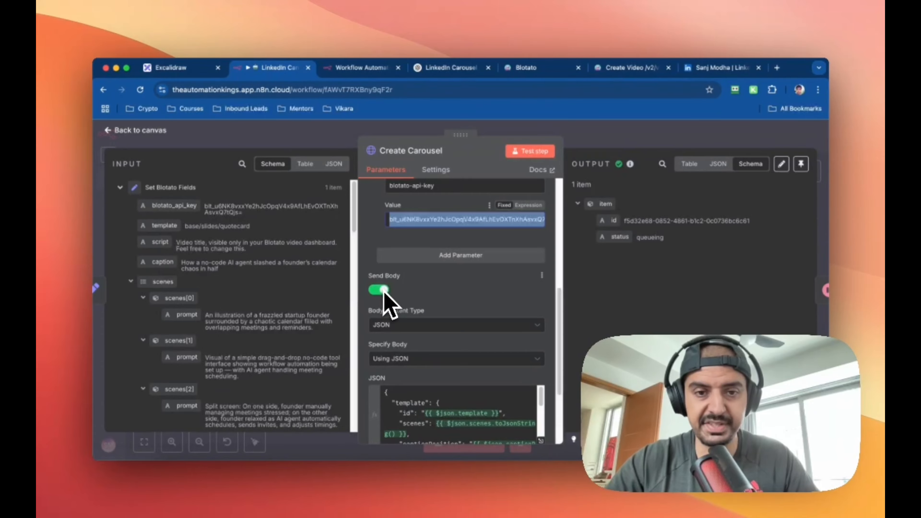
{"action": "scroll", "coordinate": [384, 290], "scroll_direction": "down", "scroll_amount": 1}
{"action": "scroll", "coordinate": [425, 326], "scroll_direction": "down", "scroll_amount": 3}
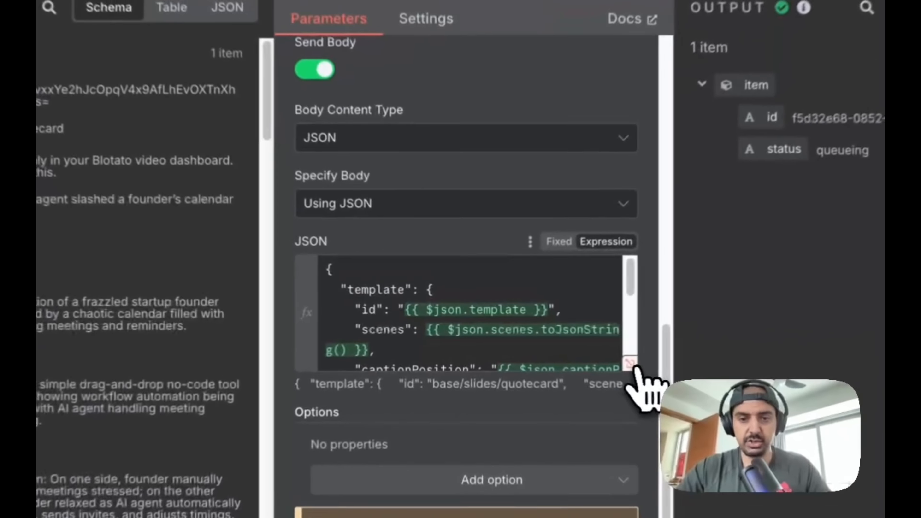
Expand the JSON body expression of the original Create Carousel node and copy all of it
{"action": "left_click", "coordinate": [541, 346]}
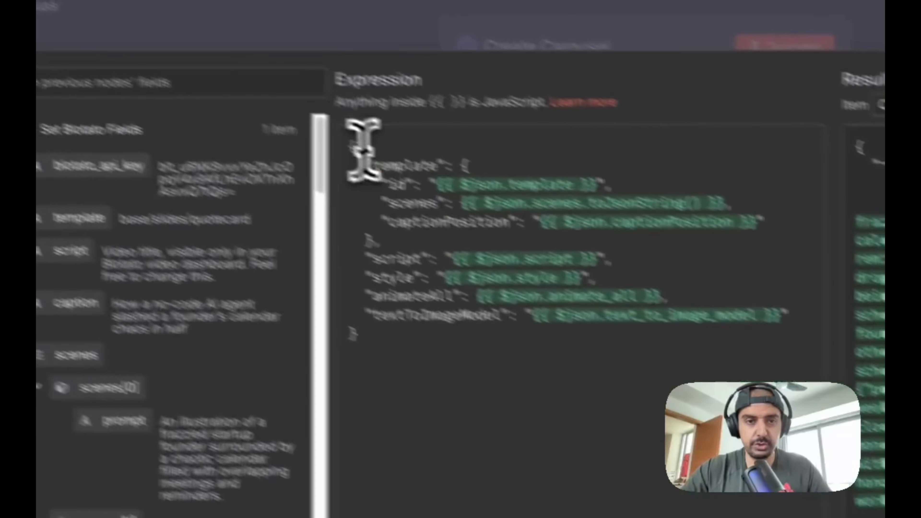
{"action": "left_click_drag", "start_coordinate": [189, 67], "coordinate": [303, 298]}
{"action": "key", "text": "ctrl+c"}
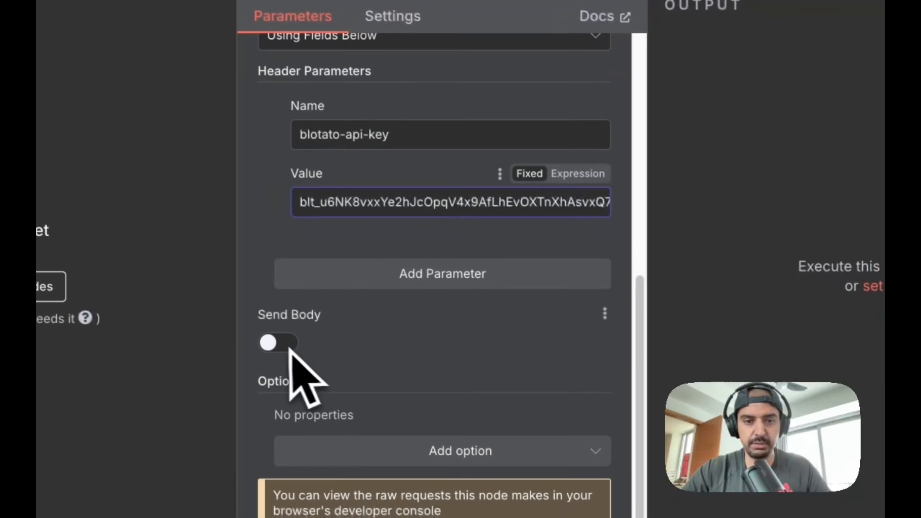
Turn on Send Body in the new Create Caoursel node and set Specify Body to Using JSON
{"action": "left_click", "coordinate": [363, 394]}
{"action": "scroll", "coordinate": [538, 407], "scroll_direction": "down", "scroll_amount": 2}
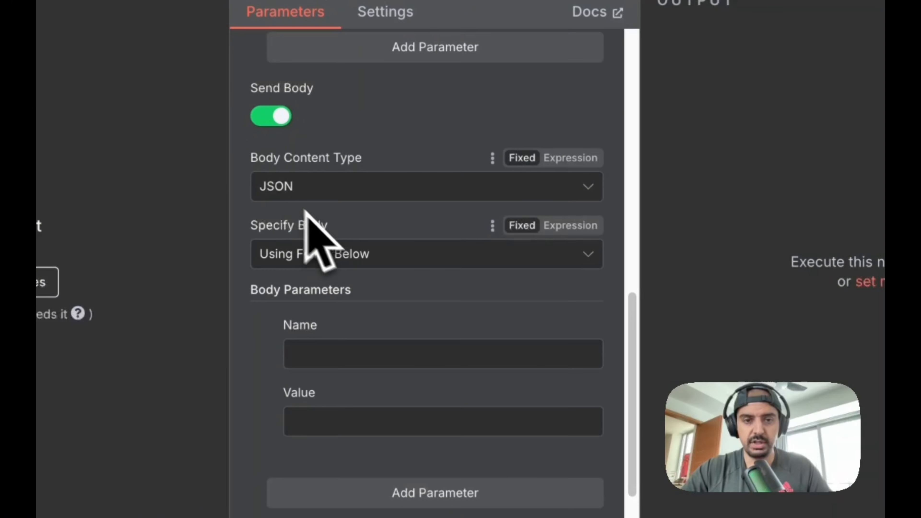
{"action": "left_click", "coordinate": [331, 252]}
{"action": "left_click", "coordinate": [349, 340]}
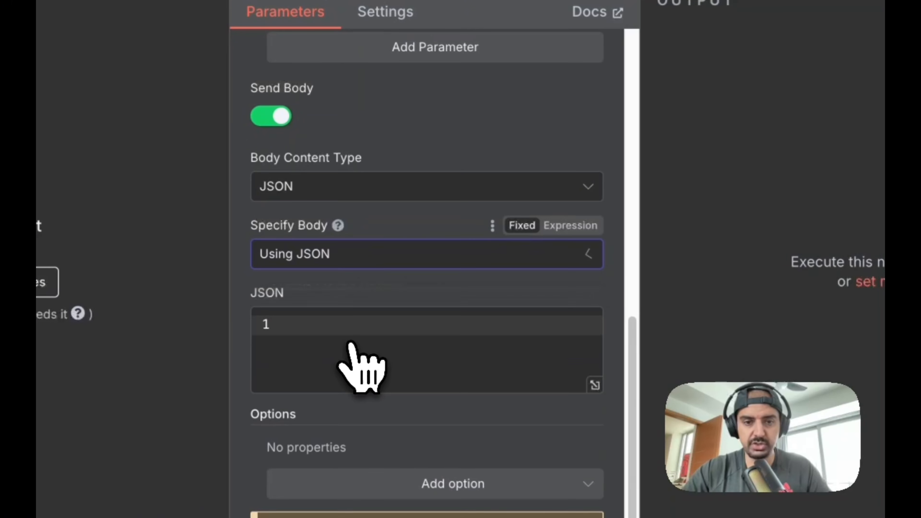
Switch the new node's JSON body to Expression and paste the copied JSON with its template, script, style, animateAll and textToImageModel mappings
{"action": "left_click", "coordinate": [570, 293]}
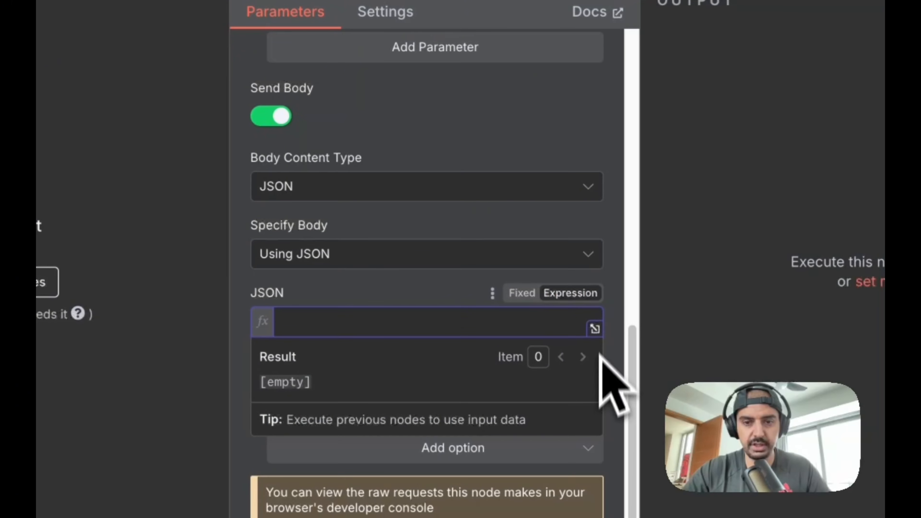
{"action": "left_click", "coordinate": [595, 329]}
{"action": "key", "text": "ctrl+v"}
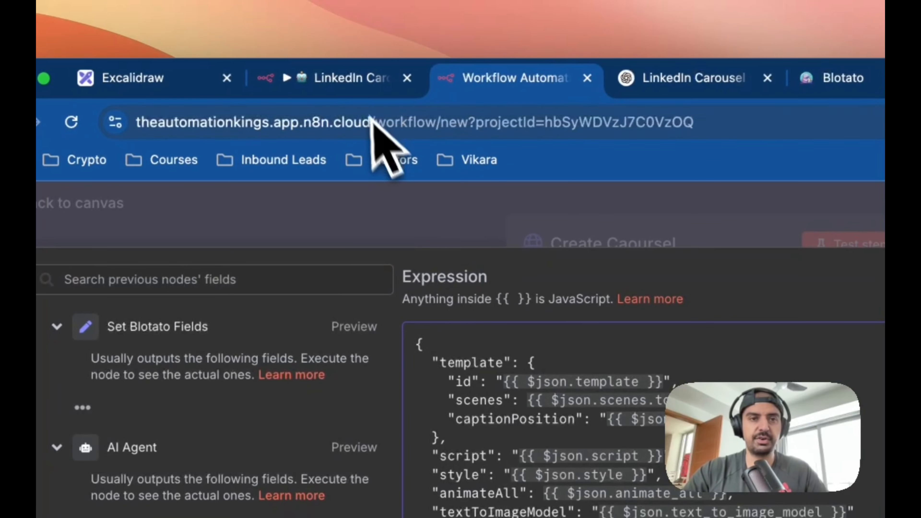
Compare the original Create Carousel node's JSON body mappings with the Set Blotato Fields inputs, from template and scenes through text_to_image_model, and the resolved result
{"action": "left_click", "coordinate": [336, 70]}
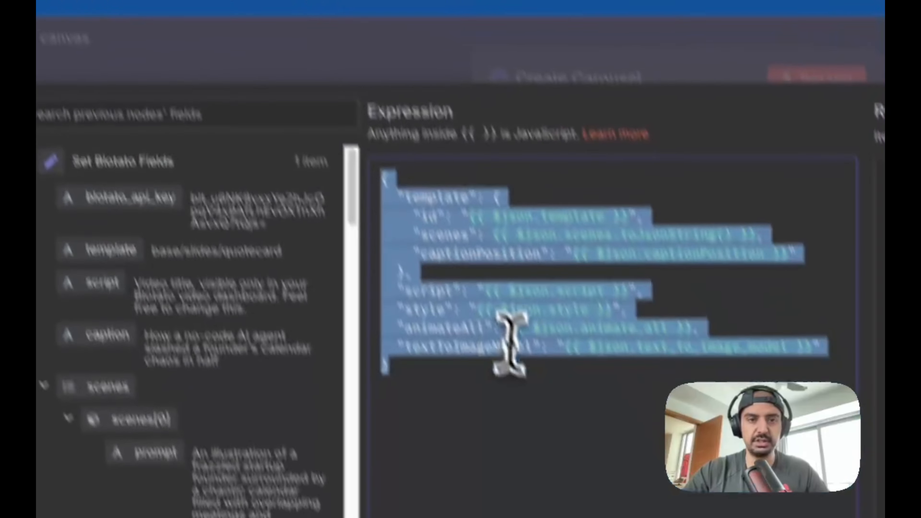
{"action": "left_click", "coordinate": [509, 345]}
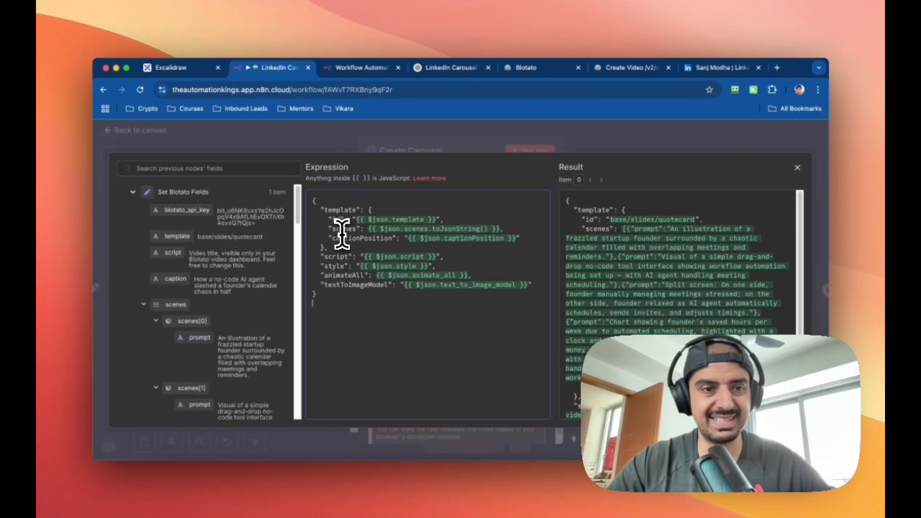
{"action": "scroll", "coordinate": [196, 294], "scroll_direction": "down", "scroll_amount": 1}
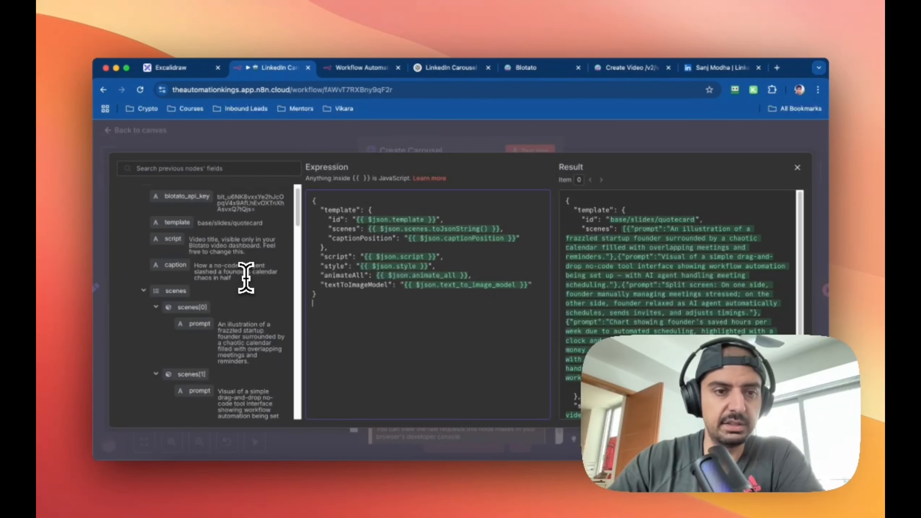
{"action": "scroll", "coordinate": [246, 278], "scroll_direction": "down", "scroll_amount": 5}
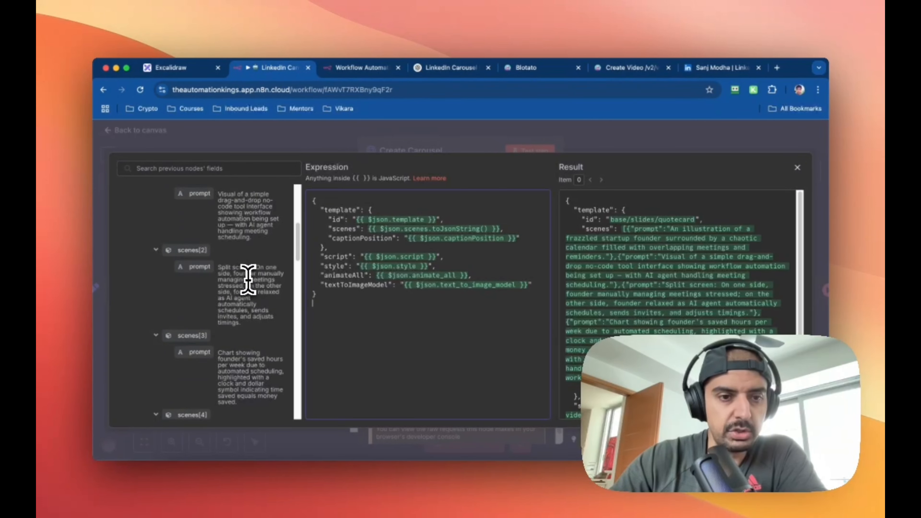
{"action": "scroll", "coordinate": [248, 280], "scroll_direction": "up", "scroll_amount": 5}
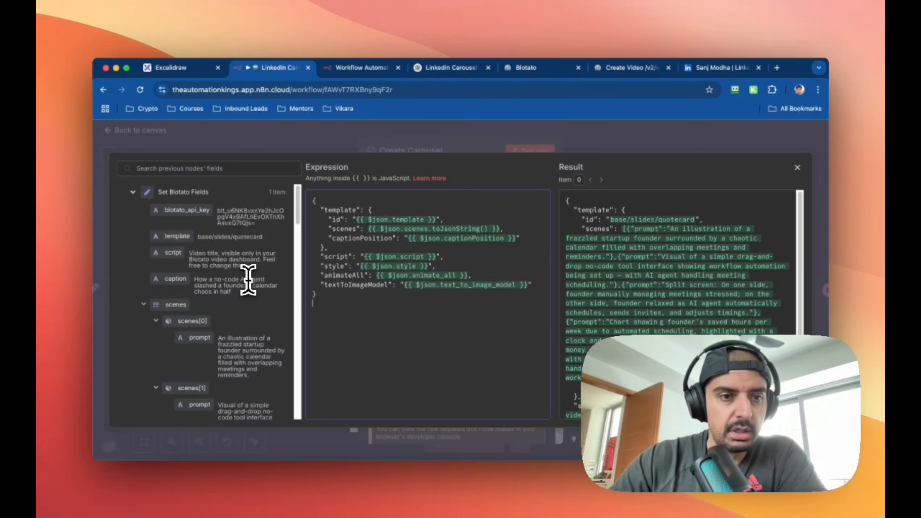
{"action": "scroll", "coordinate": [249, 279], "scroll_direction": "down", "scroll_amount": 10}
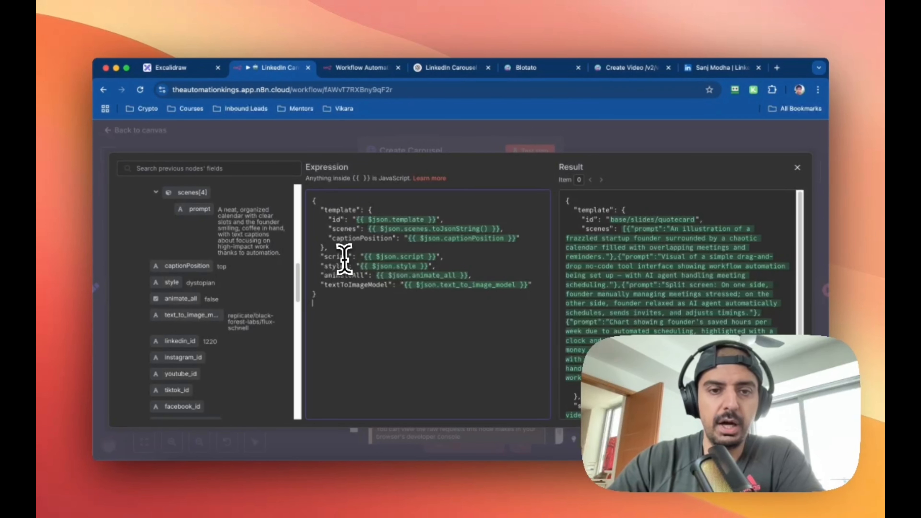
{"action": "scroll", "coordinate": [234, 299], "scroll_direction": "up", "scroll_amount": 10}
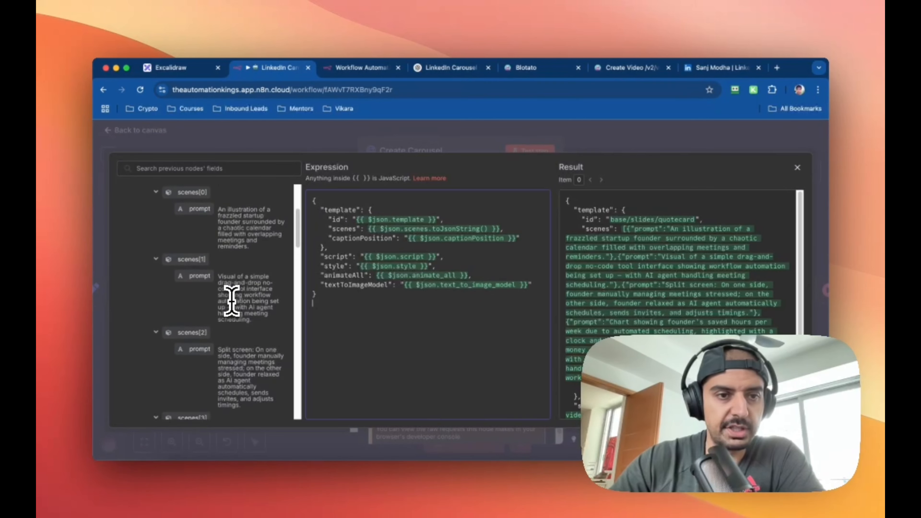
{"action": "scroll", "coordinate": [232, 301], "scroll_direction": "up", "scroll_amount": 2}
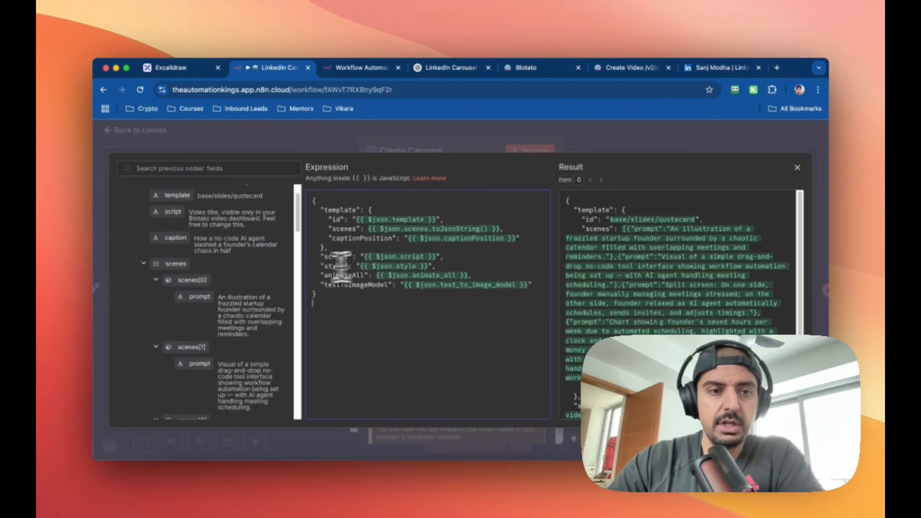
{"action": "scroll", "coordinate": [230, 281], "scroll_direction": "up", "scroll_amount": 2}
{"action": "scroll", "coordinate": [229, 281], "scroll_direction": "down", "scroll_amount": 10}
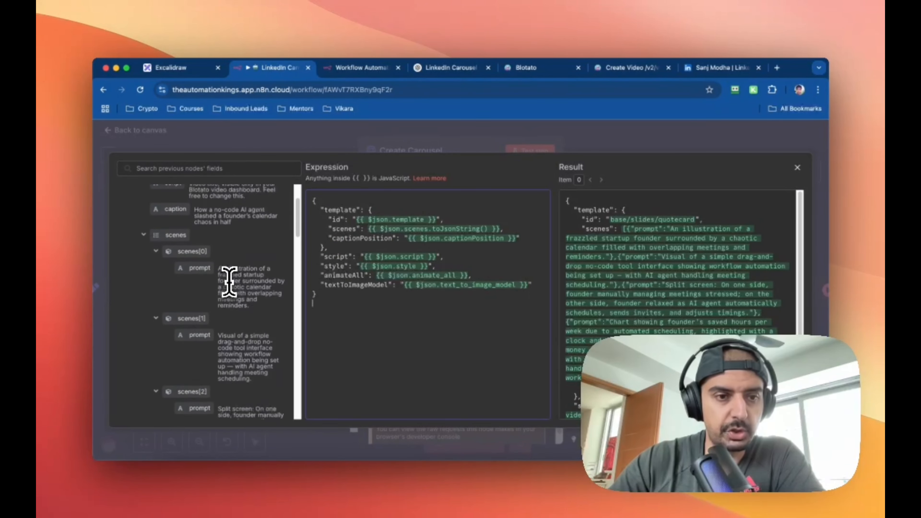
{"action": "scroll", "coordinate": [229, 281], "scroll_direction": "down", "scroll_amount": 4}
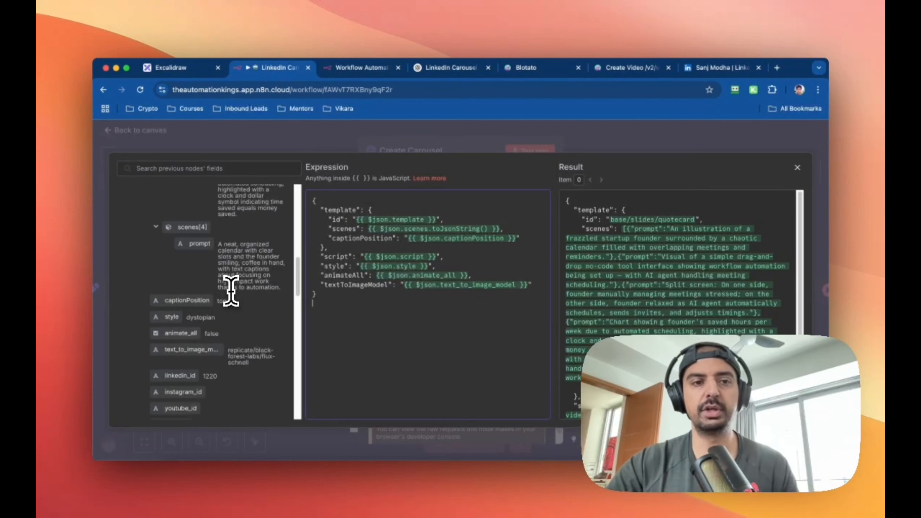
{"action": "scroll", "coordinate": [231, 292], "scroll_direction": "up", "scroll_amount": 10}
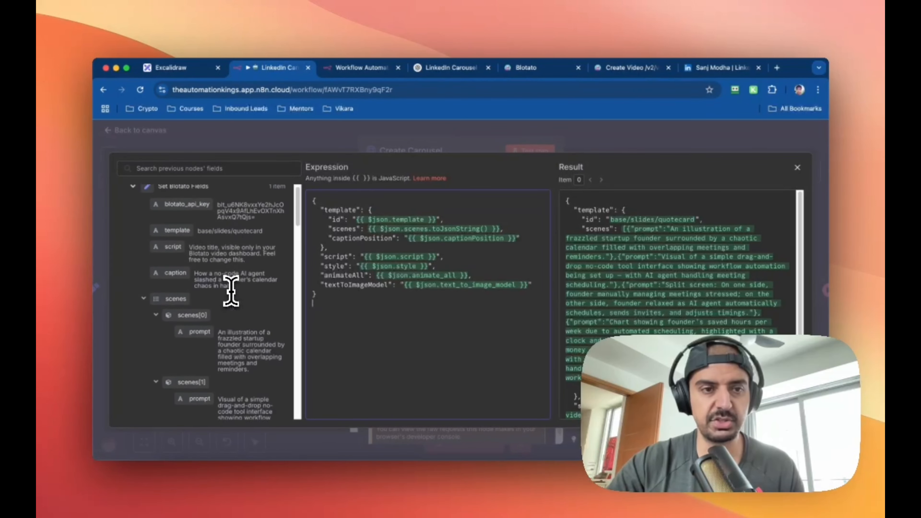
{"action": "scroll", "coordinate": [231, 292], "scroll_direction": "up", "scroll_amount": 1}
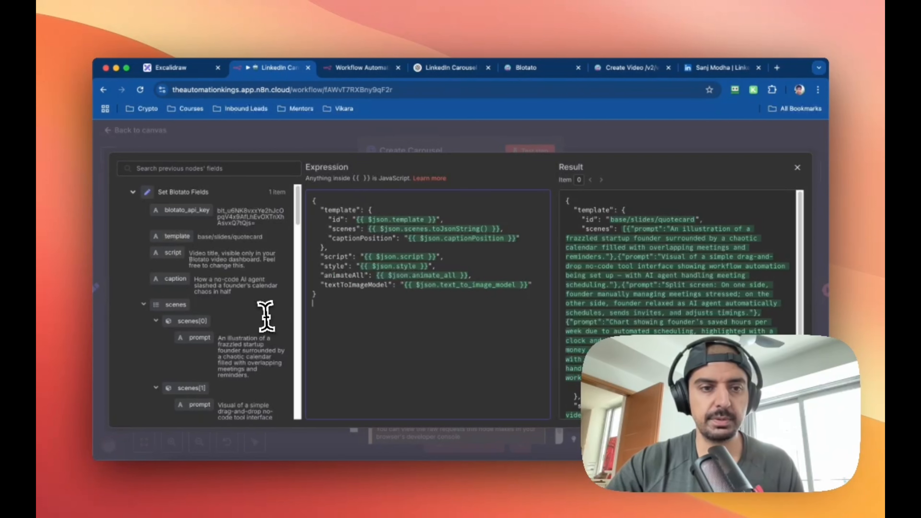
{"action": "scroll", "coordinate": [242, 325], "scroll_direction": "down", "scroll_amount": 10}
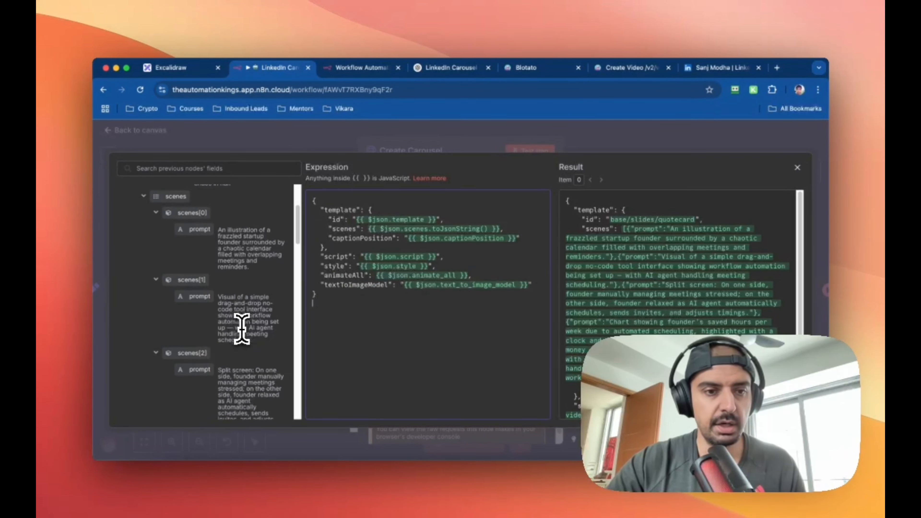
{"action": "scroll", "coordinate": [241, 327], "scroll_direction": "down", "scroll_amount": 5}
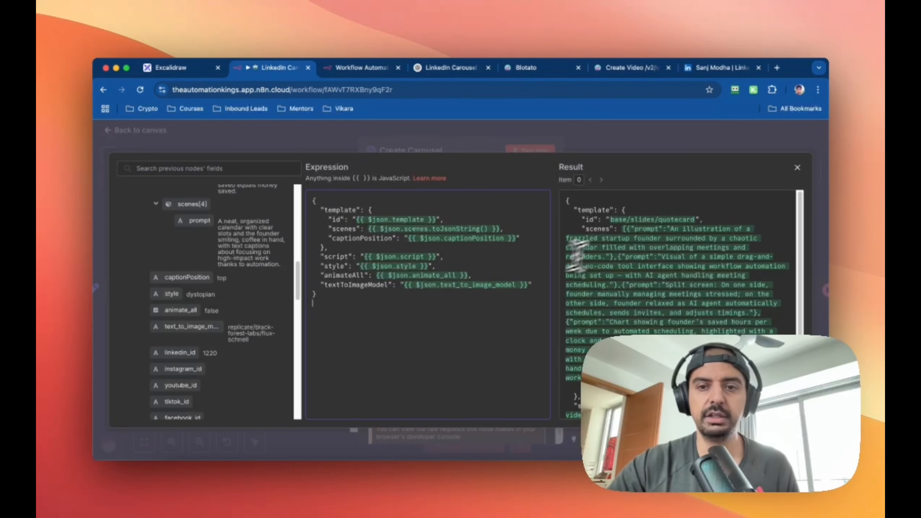
{"action": "scroll", "coordinate": [672, 292], "scroll_direction": "down", "scroll_amount": 3}
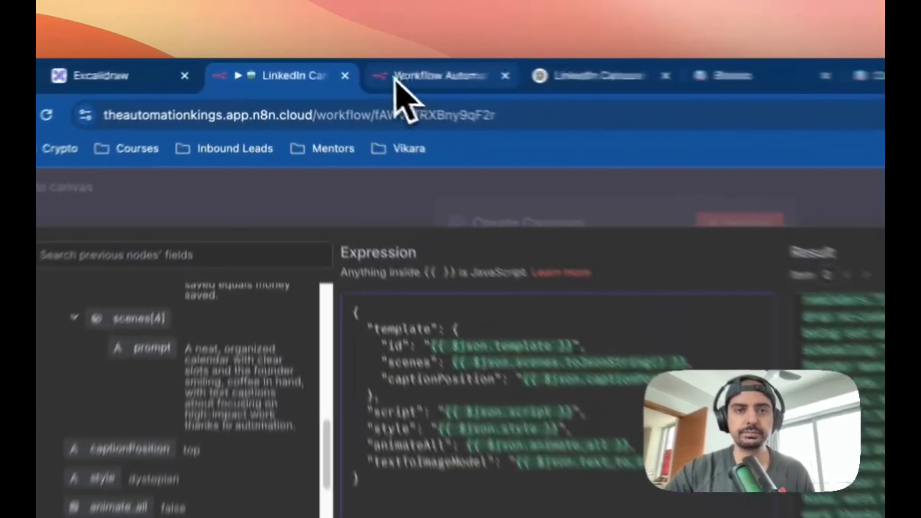
Close the JSON expression editor of the new HTTP request node, rename the node to Create Carousel and return to the canvas
{"action": "left_click", "coordinate": [361, 68]}
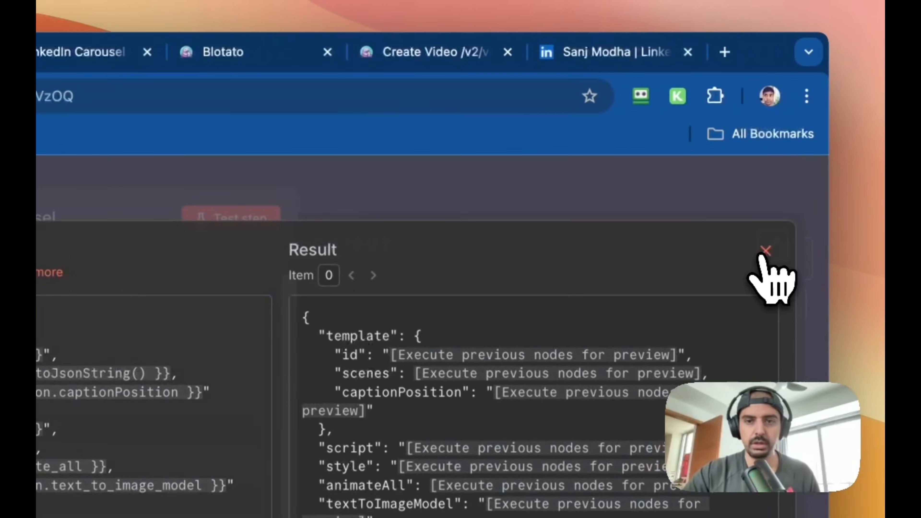
{"action": "left_click", "coordinate": [765, 253]}
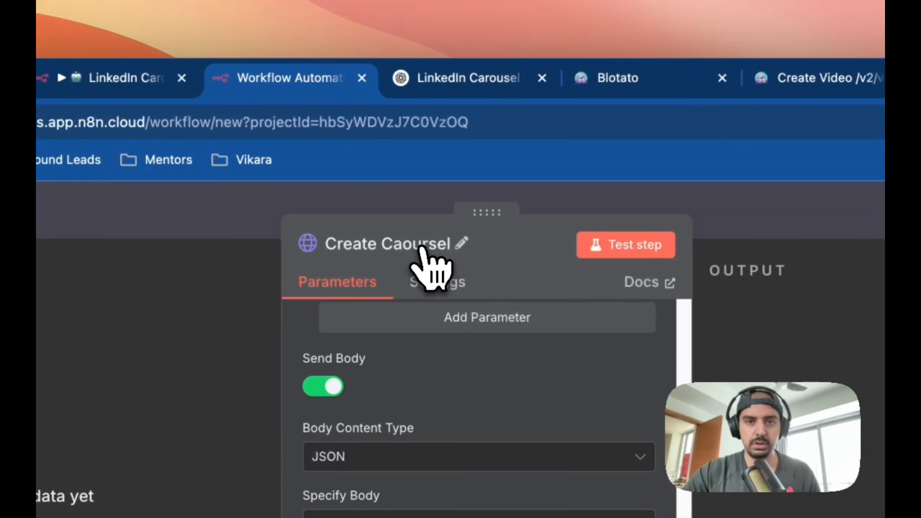
{"action": "left_click", "coordinate": [435, 242]}
{"action": "double_click", "coordinate": [506, 234]}
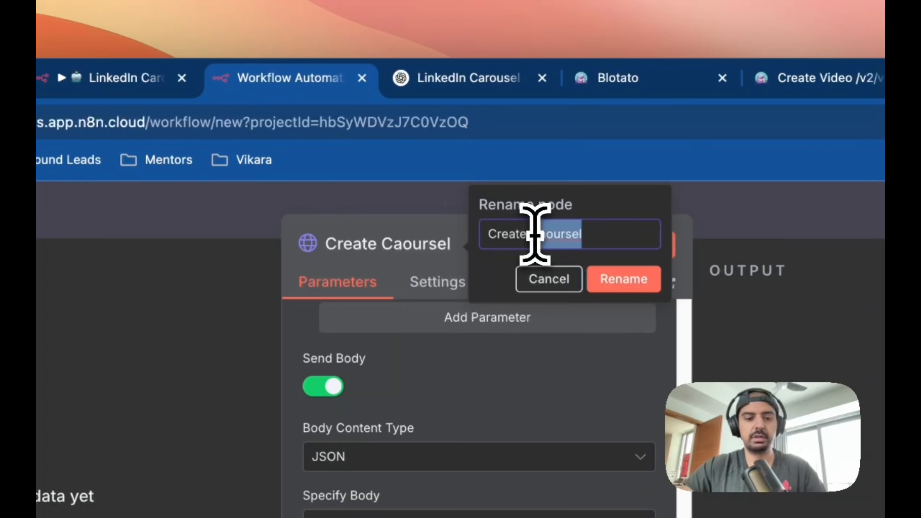
{"action": "type", "text": "Caro"}
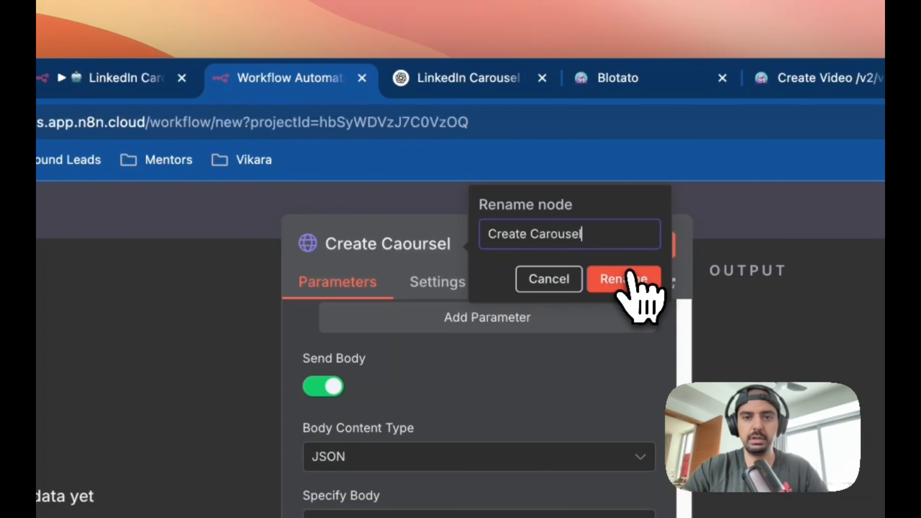
{"action": "left_click", "coordinate": [621, 282]}
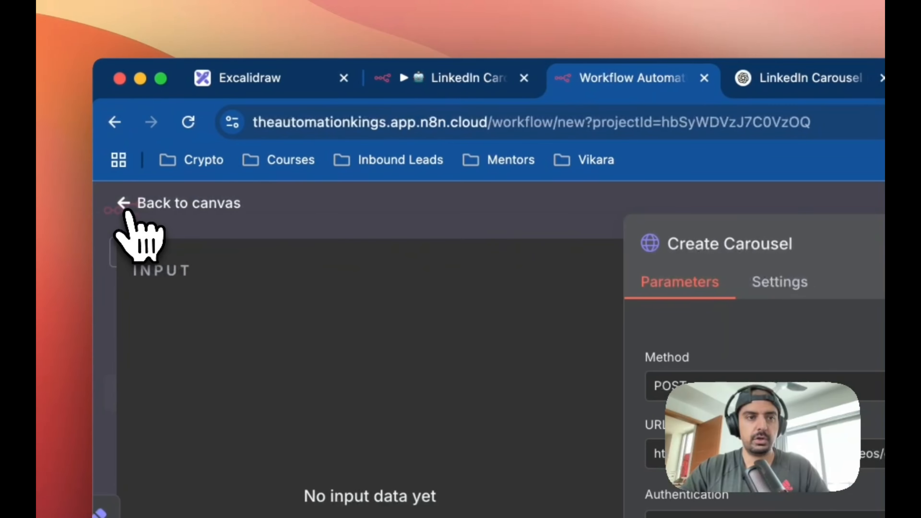
{"action": "left_click", "coordinate": [126, 211]}
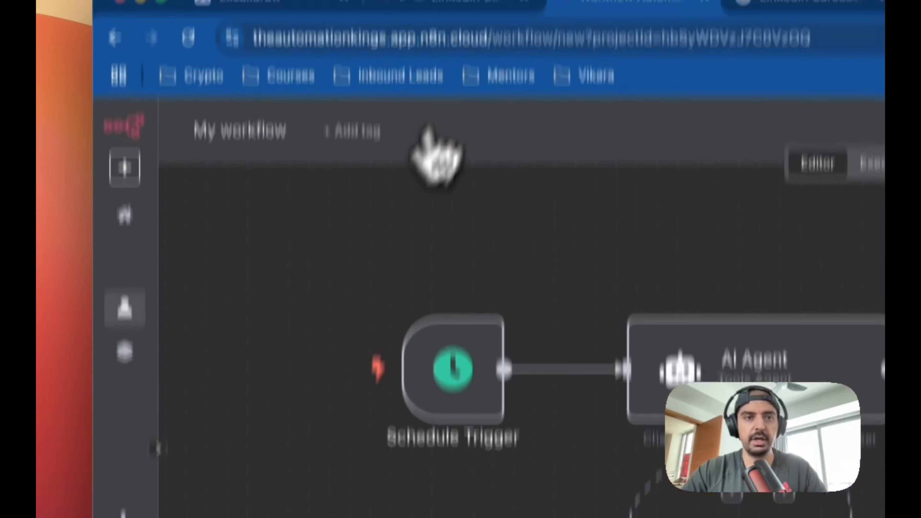
In the original workflow, leave the Create Carousel node and open the Wait for Carousel node to examine its resume, amount and unit settings
{"action": "left_click", "coordinate": [485, 91]}
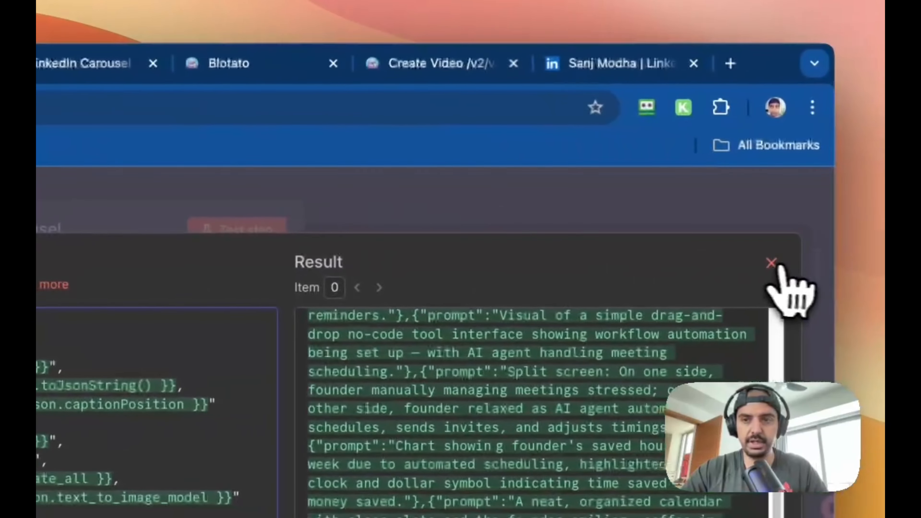
{"action": "left_click", "coordinate": [774, 264]}
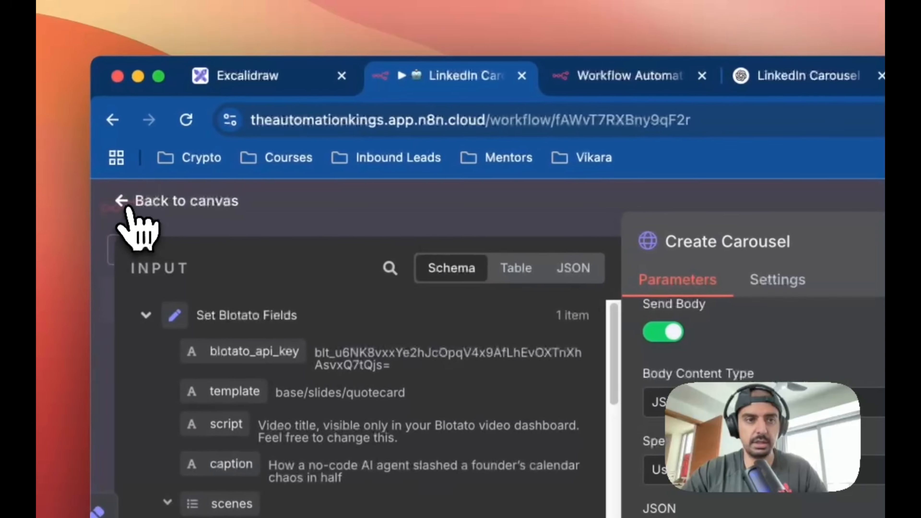
{"action": "left_click", "coordinate": [136, 207]}
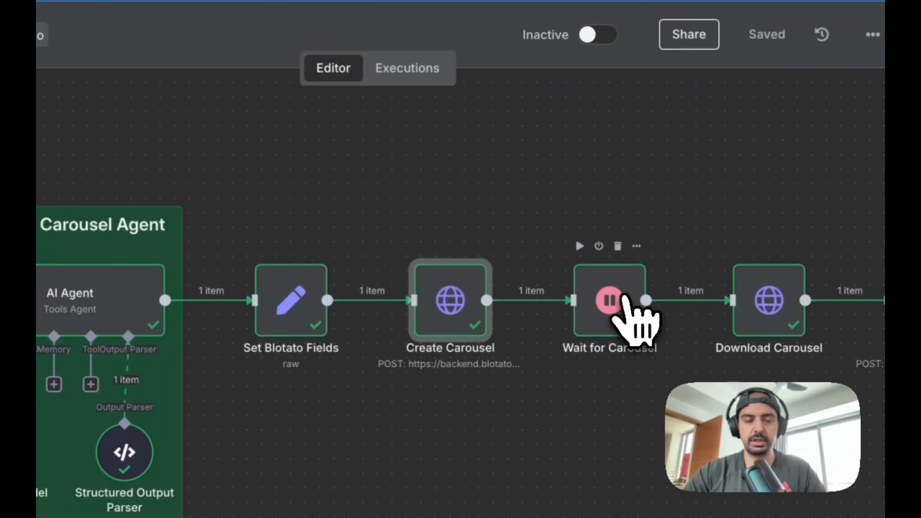
{"action": "double_click", "coordinate": [625, 305]}
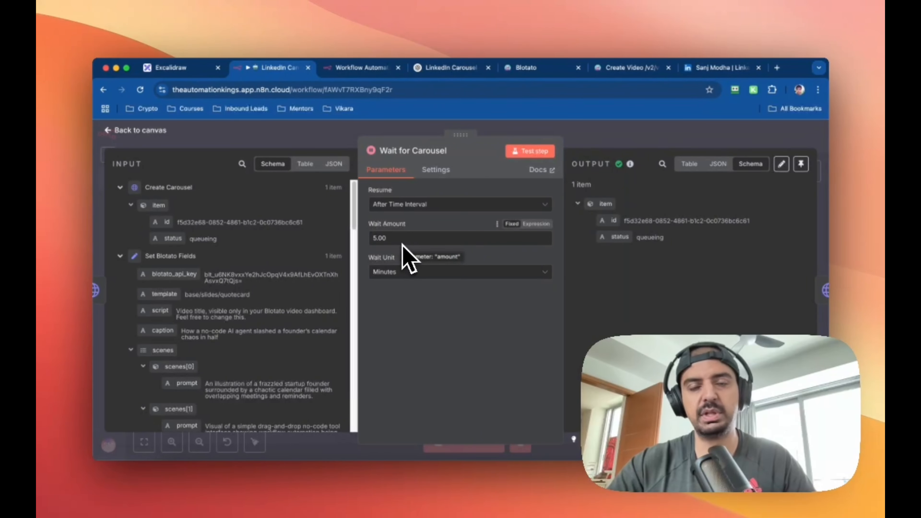
Add a Wait node after Create Carousel in the new workflow
{"action": "left_click", "coordinate": [361, 68]}
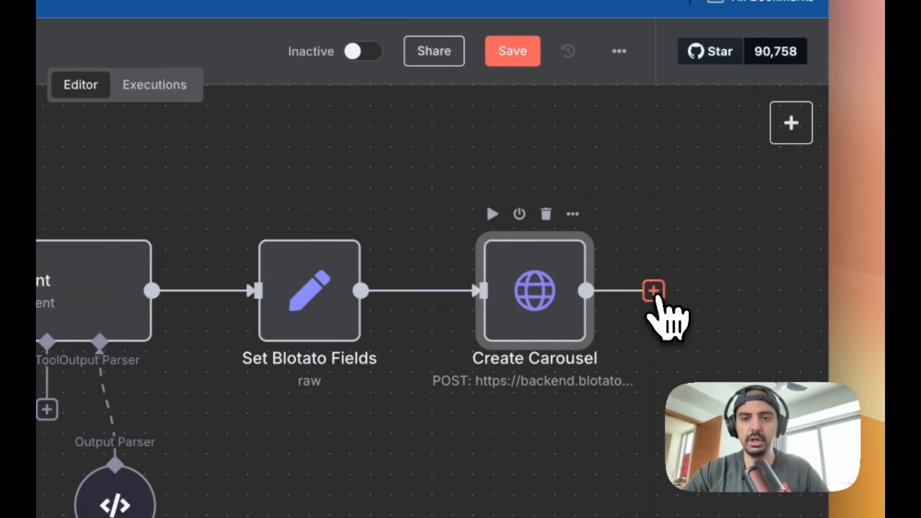
{"action": "left_click", "coordinate": [654, 291]}
{"action": "type", "text": "wait"}
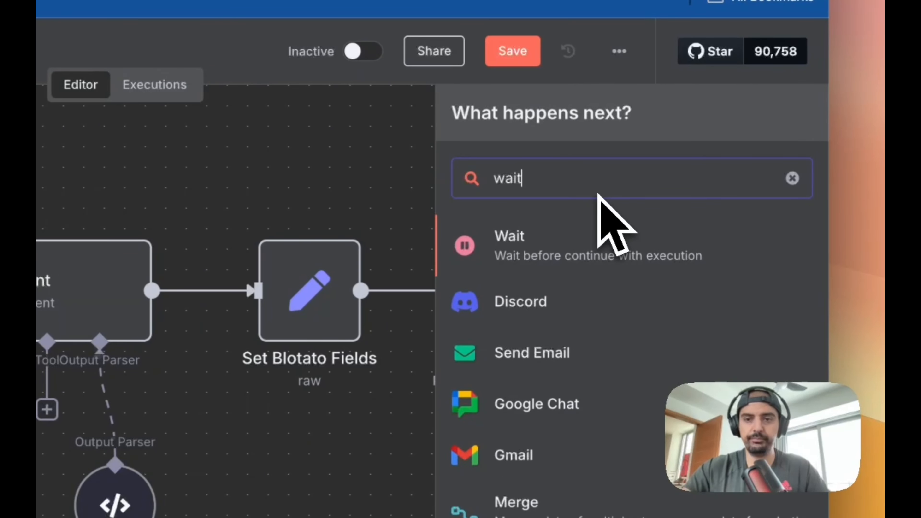
{"action": "left_click", "coordinate": [606, 268]}
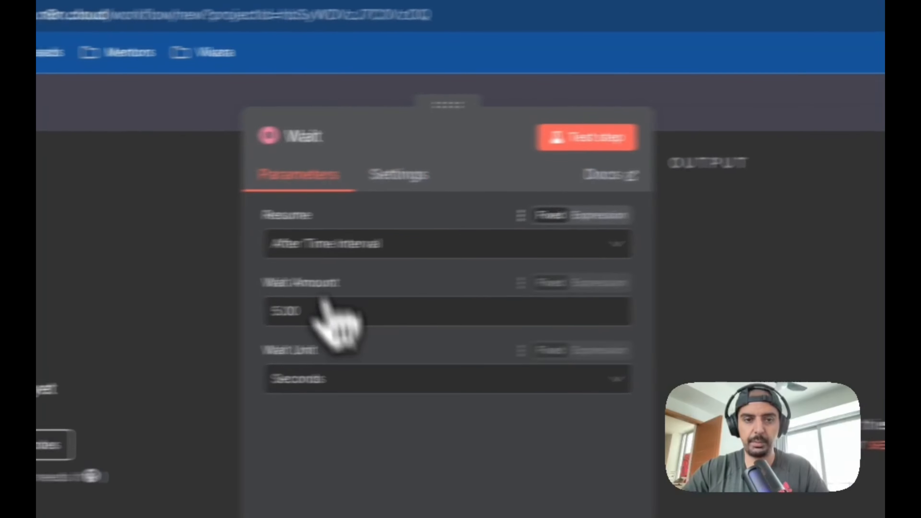
Rename the new Wait node to "Wait for Video" and return to the canvas
{"action": "left_click", "coordinate": [328, 139]}
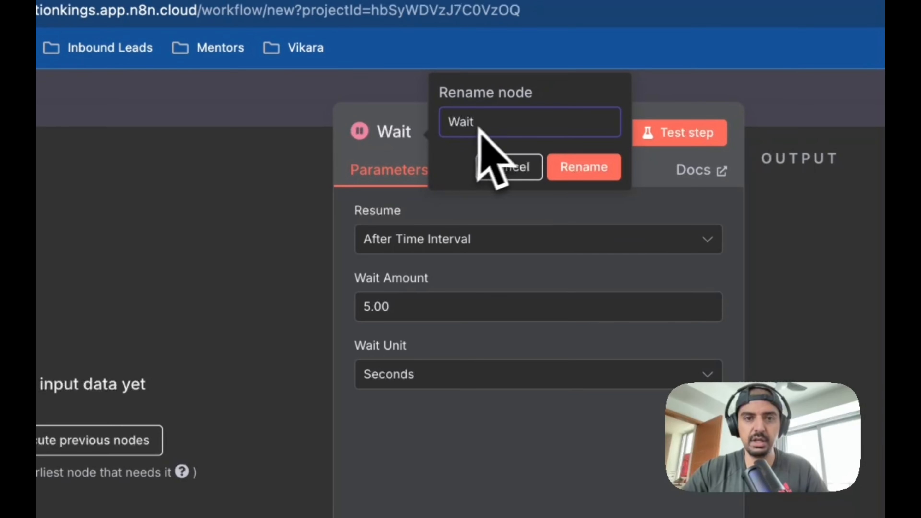
{"action": "type", "text": "for Video"}
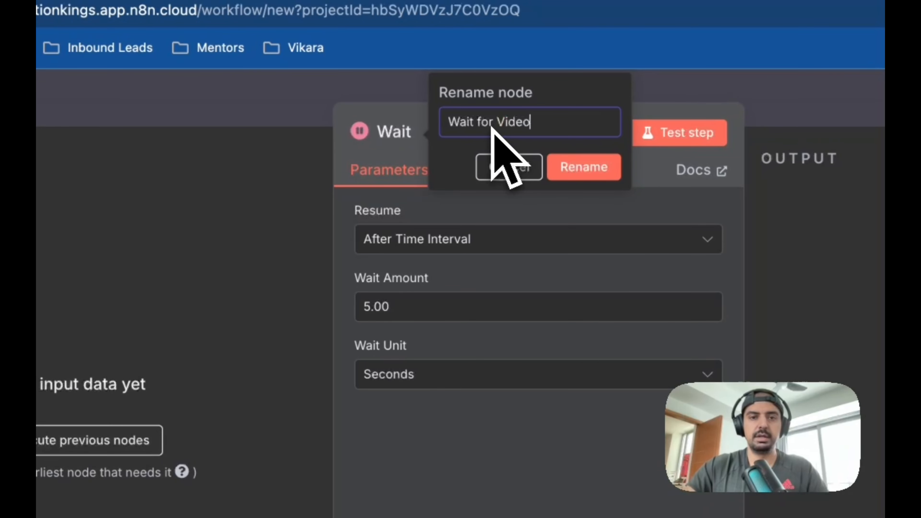
{"action": "left_click", "coordinate": [580, 173]}
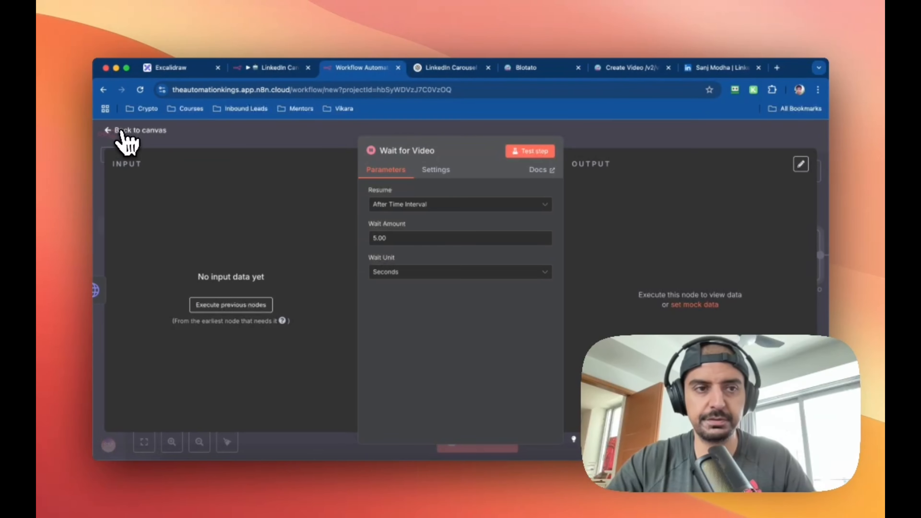
{"action": "left_click", "coordinate": [109, 132]}
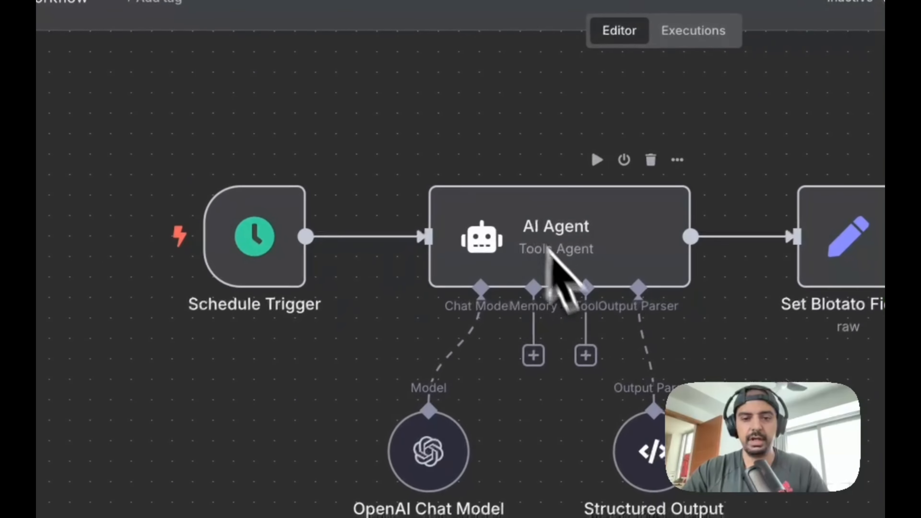
In the original workflow, leave the Wait for Carousel node and open the Create Carousel node to review its request settings
{"action": "scroll", "coordinate": [632, 361], "scroll_direction": "right", "scroll_amount": 5}
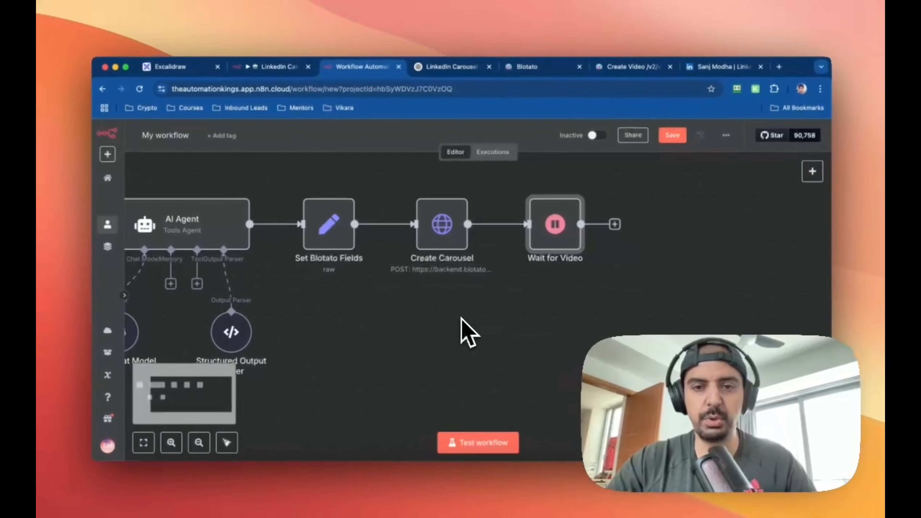
{"action": "scroll", "coordinate": [468, 332], "scroll_direction": "right", "scroll_amount": 2}
{"action": "scroll", "coordinate": [468, 332], "scroll_direction": "up", "scroll_amount": 2}
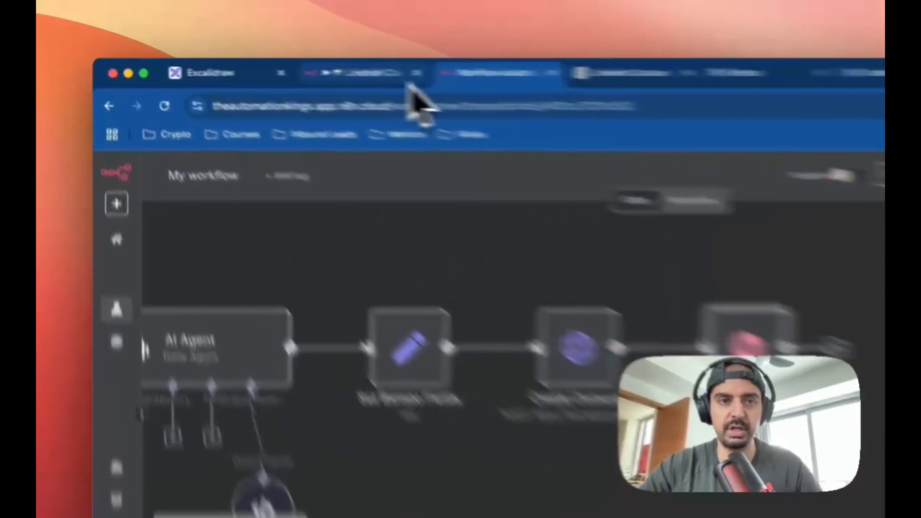
{"action": "left_click", "coordinate": [299, 73]}
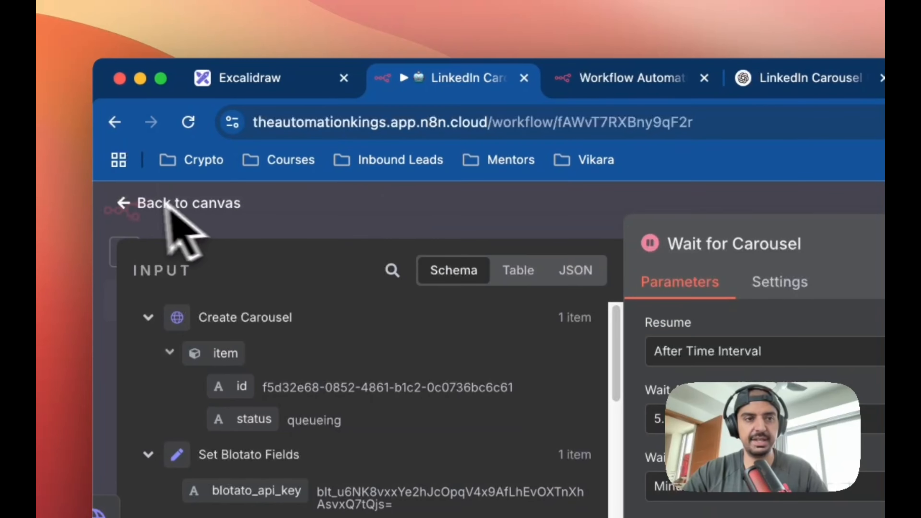
{"action": "left_click", "coordinate": [114, 127]}
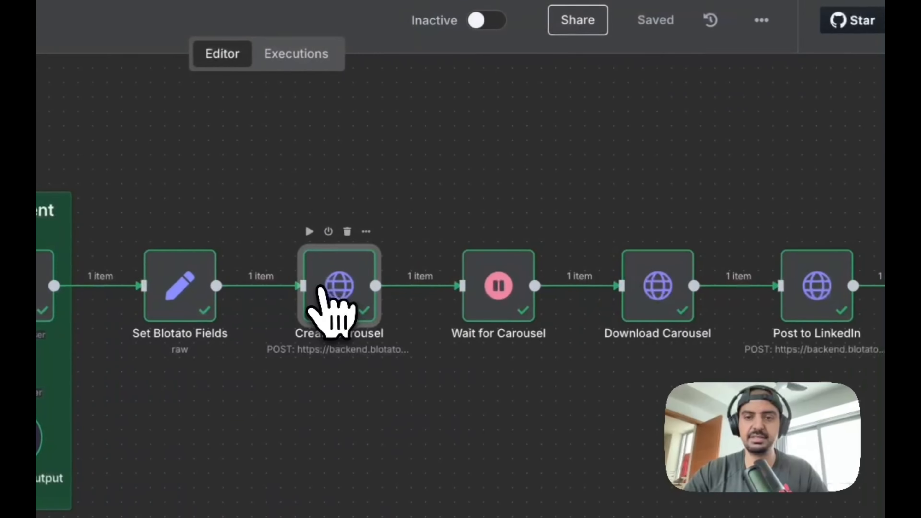
{"action": "double_click", "coordinate": [512, 274]}
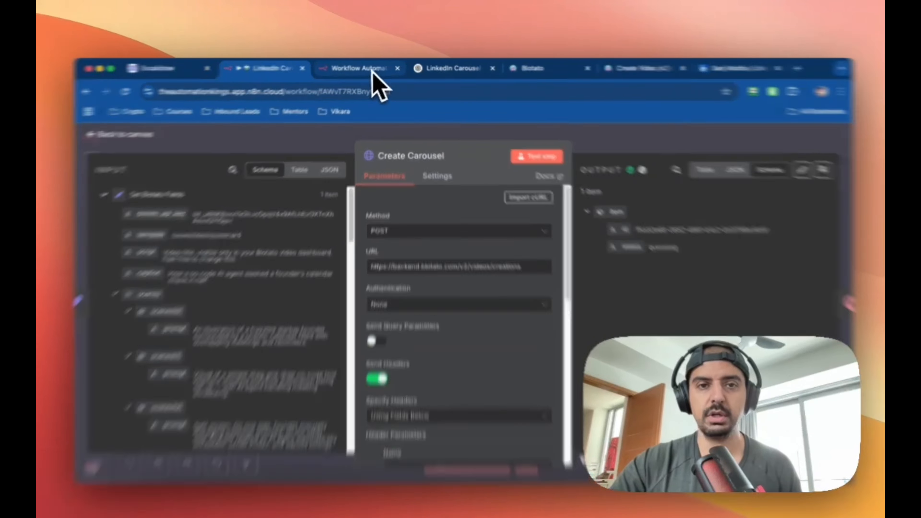
Add an HTTP Request node after the Wait for Video node in the new workflow
{"action": "left_click", "coordinate": [372, 69]}
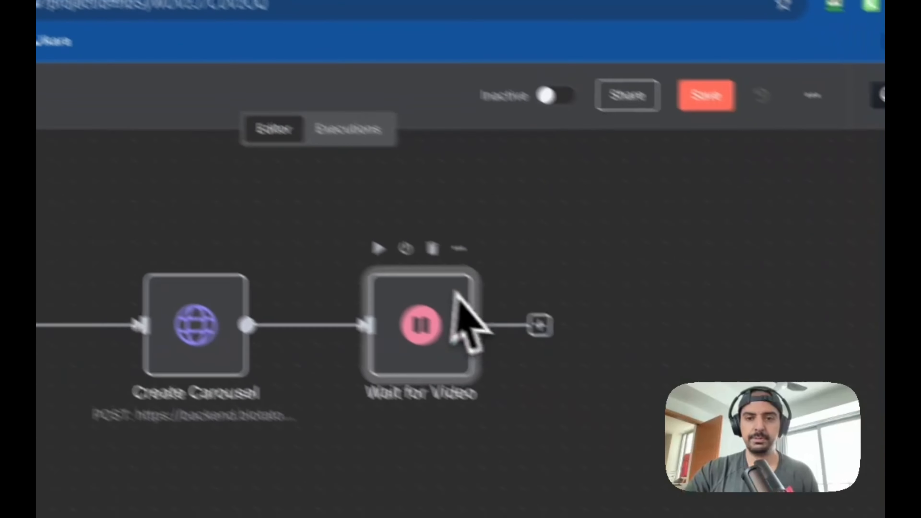
{"action": "left_click", "coordinate": [540, 325]}
{"action": "type", "text": "g"}
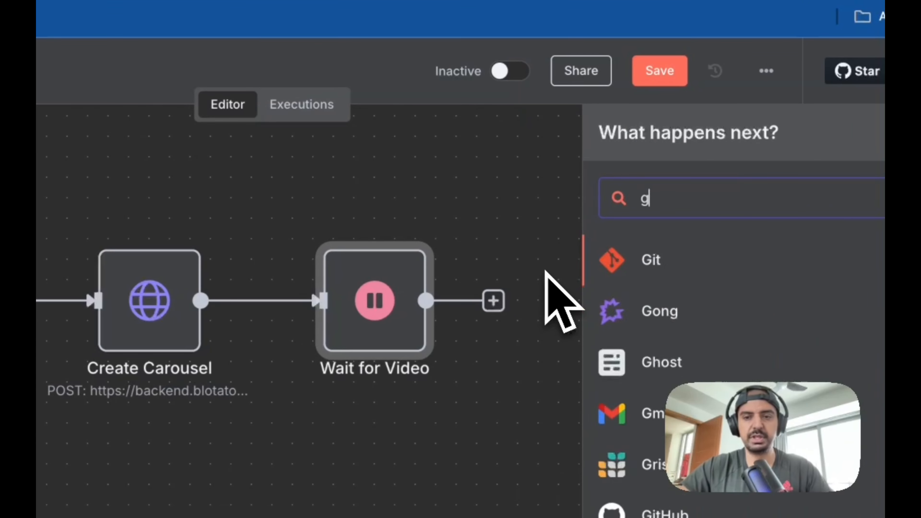
{"action": "type", "text": "ttp"}
{"action": "key", "text": "BackSpace"}
{"action": "key", "text": "BackSpace"}
{"action": "key", "text": "BackSpace"}
{"action": "key", "text": "BackSpace"}
{"action": "type", "text": "http"}
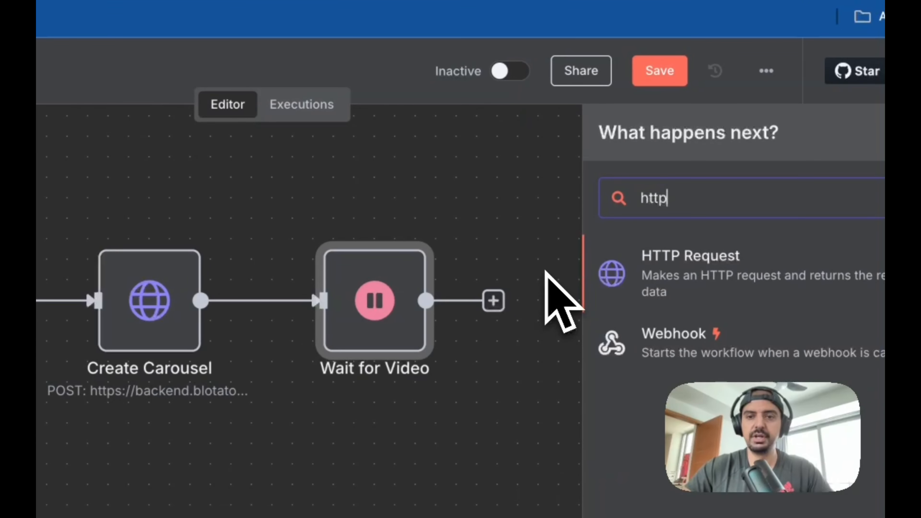
{"action": "left_click", "coordinate": [649, 274]}
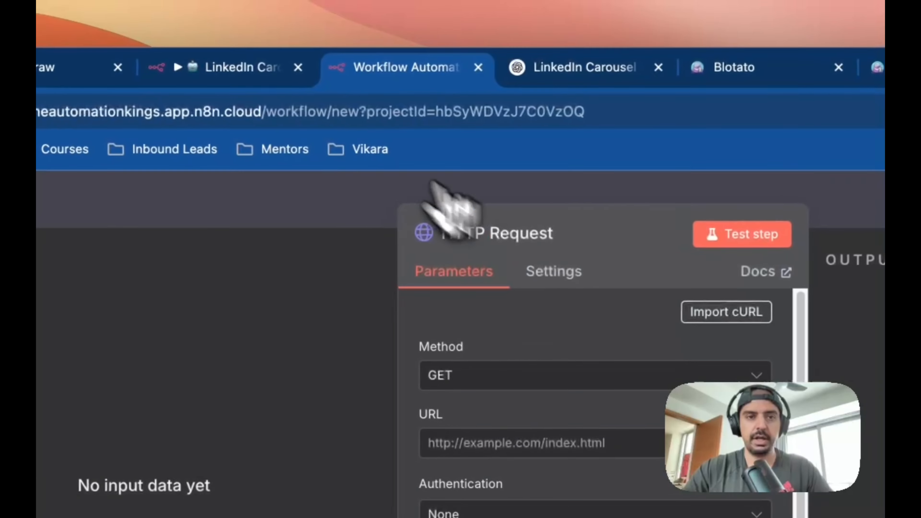
In the original workflow, leave Create Carousel, open the Download Carousel node and copy its full URL expression
{"action": "left_click", "coordinate": [171, 34]}
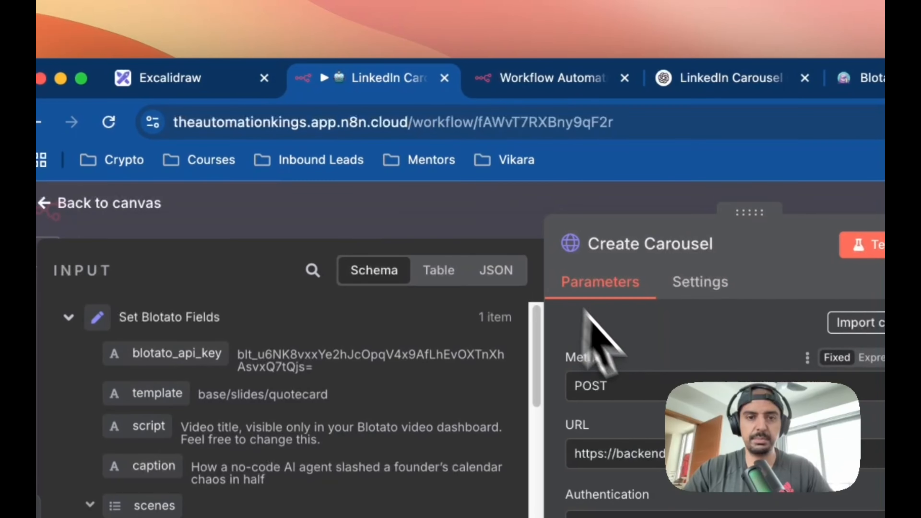
{"action": "left_click", "coordinate": [45, 203]}
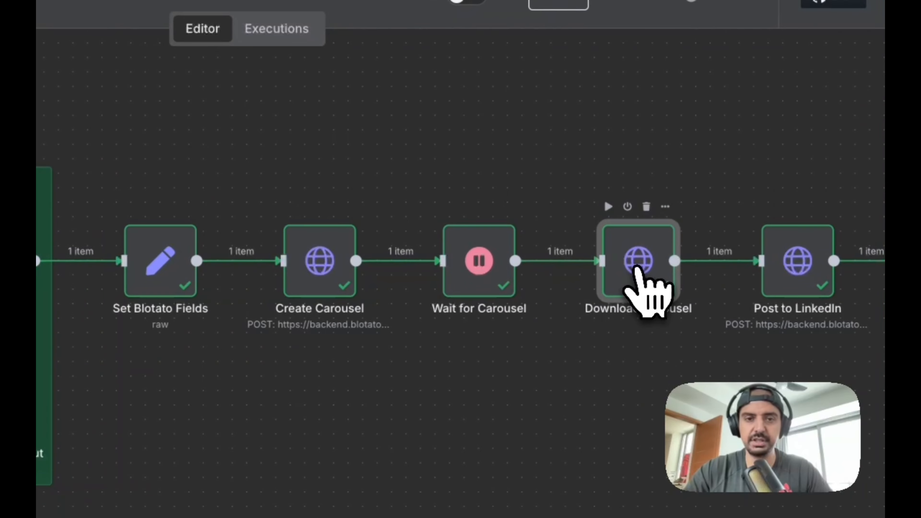
{"action": "double_click", "coordinate": [733, 301]}
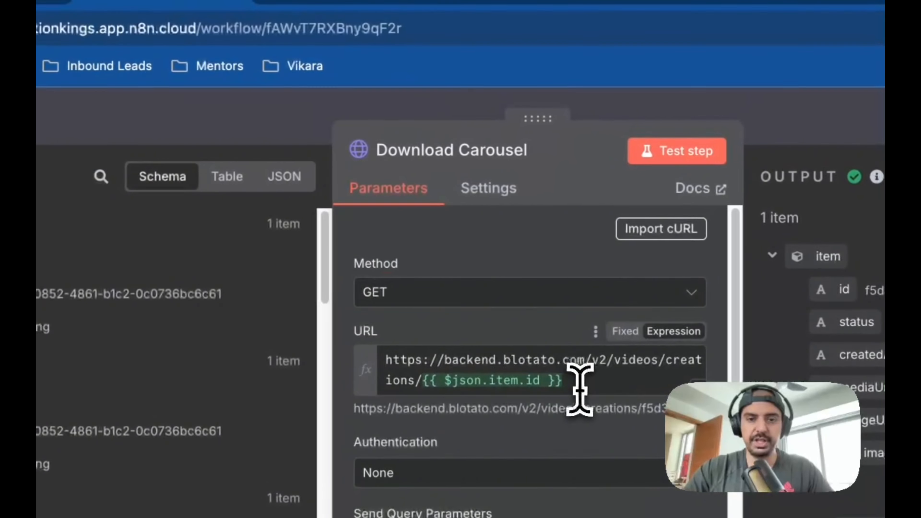
{"action": "left_click_drag", "start_coordinate": [582, 381], "coordinate": [395, 350]}
{"action": "key", "text": "ctrl+c"}
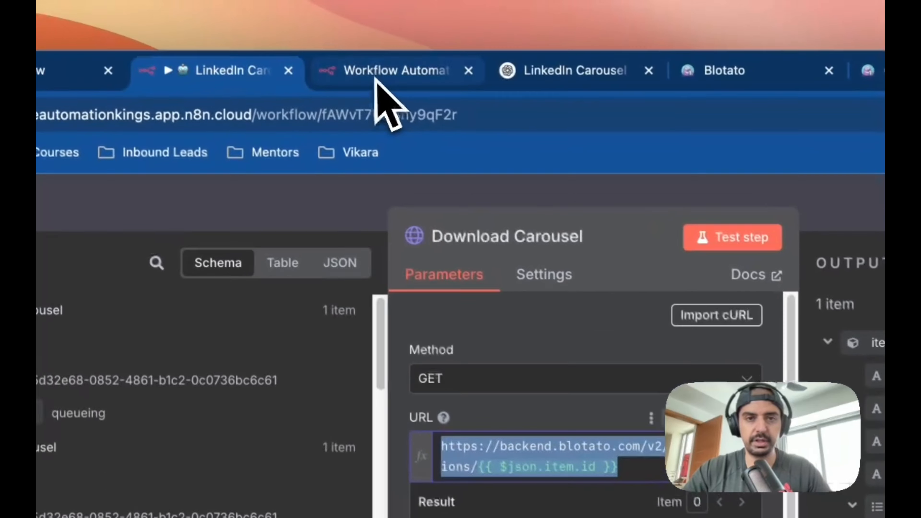
{"action": "left_click", "coordinate": [375, 75]}
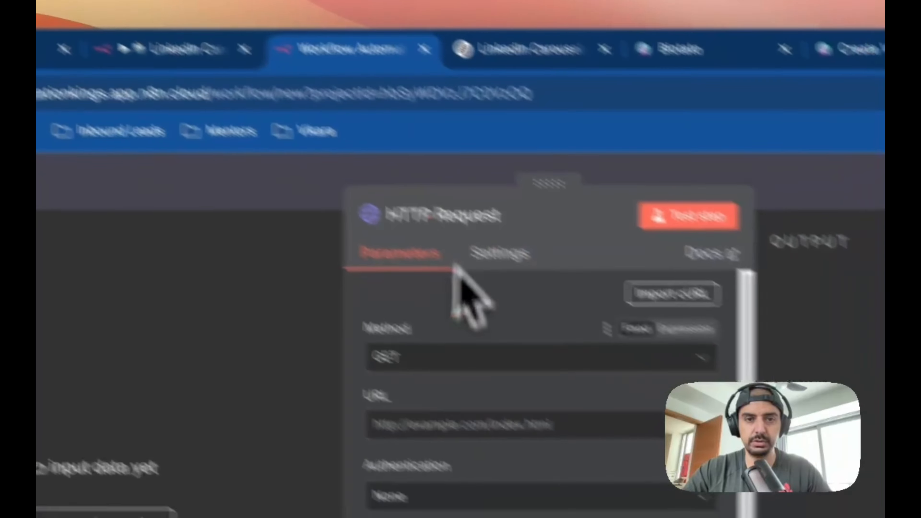
{"action": "left_click", "coordinate": [398, 377]}
{"action": "key", "text": "ctrl+v"}
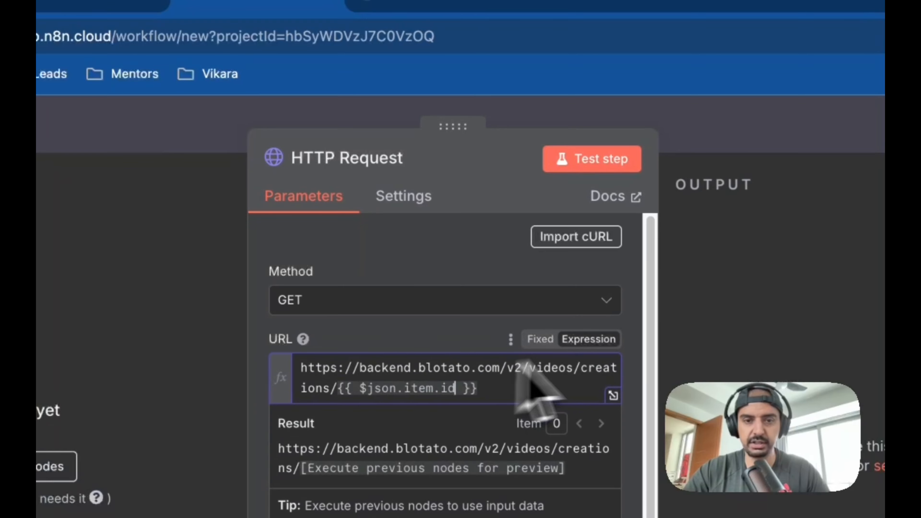
{"action": "left_click", "coordinate": [591, 344]}
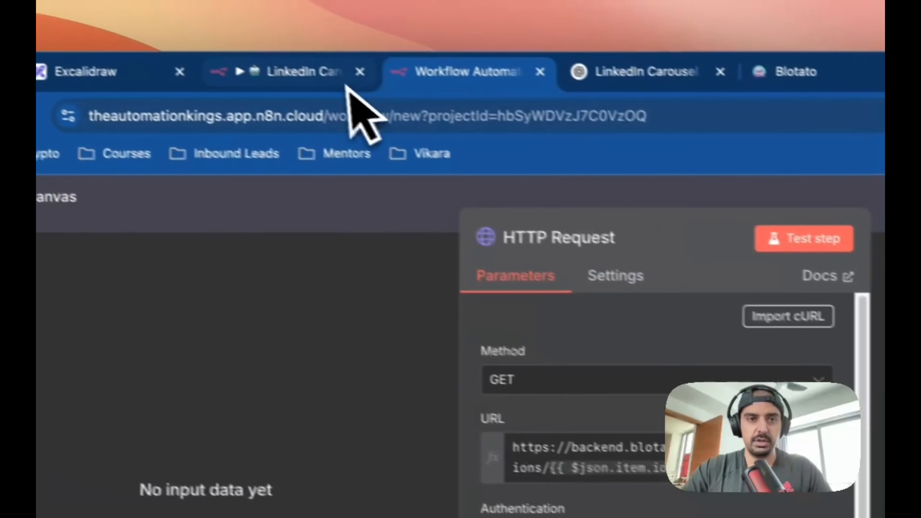
In the original Download Carousel node, examine the URL expression and the header parameter's name and API key value
{"action": "left_click", "coordinate": [347, 84]}
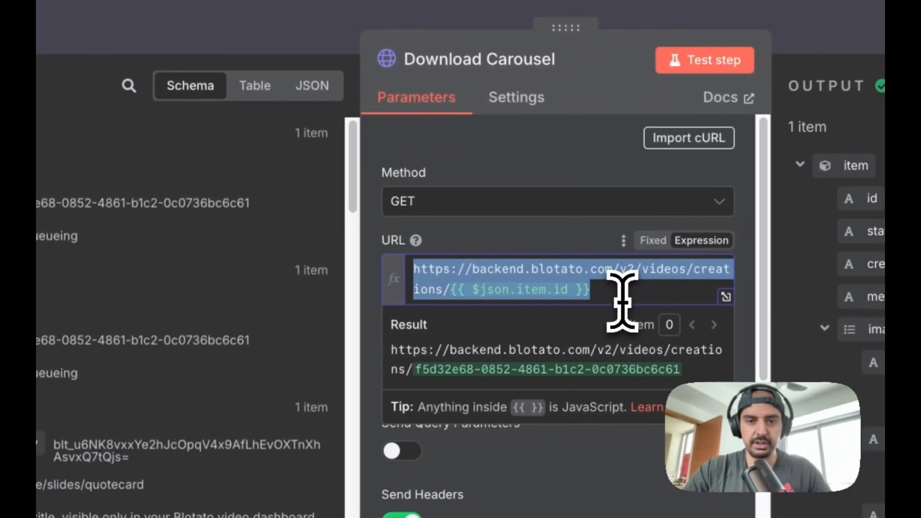
{"action": "left_click", "coordinate": [619, 292]}
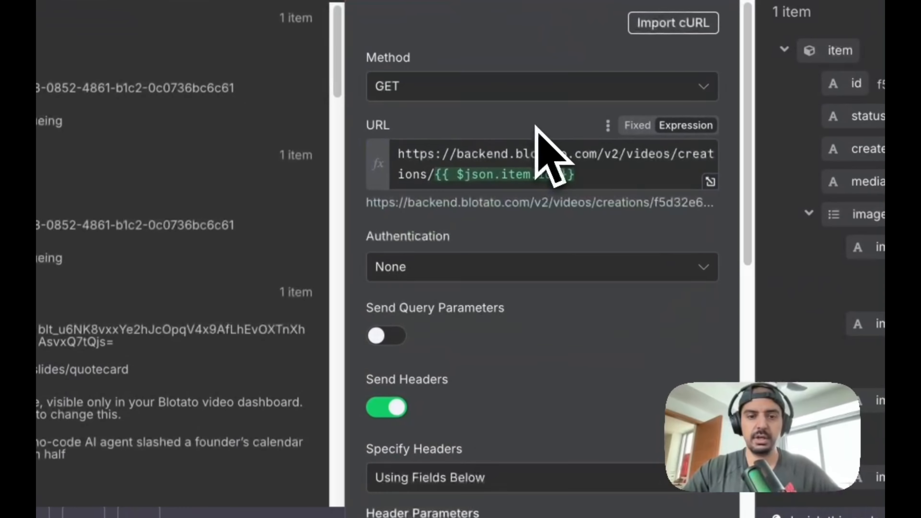
{"action": "scroll", "coordinate": [461, 254], "scroll_direction": "down", "scroll_amount": 5}
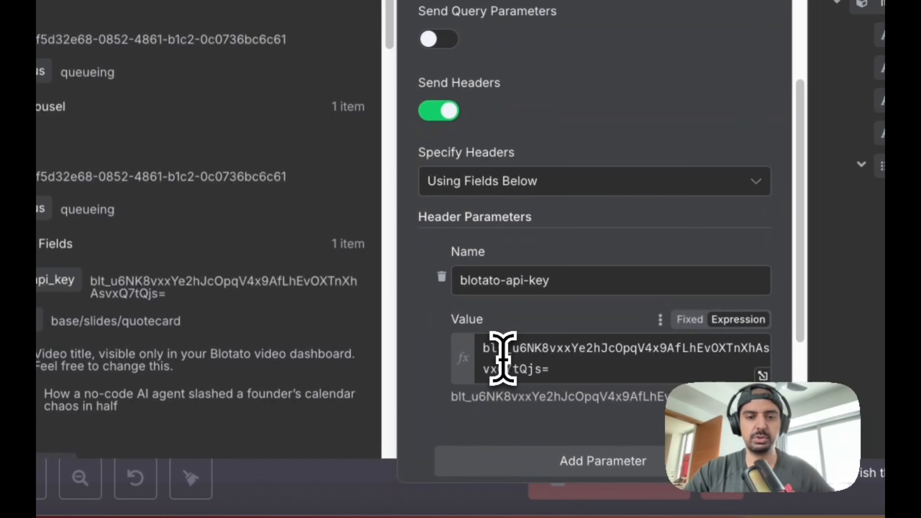
{"action": "triple_click", "coordinate": [502, 357]}
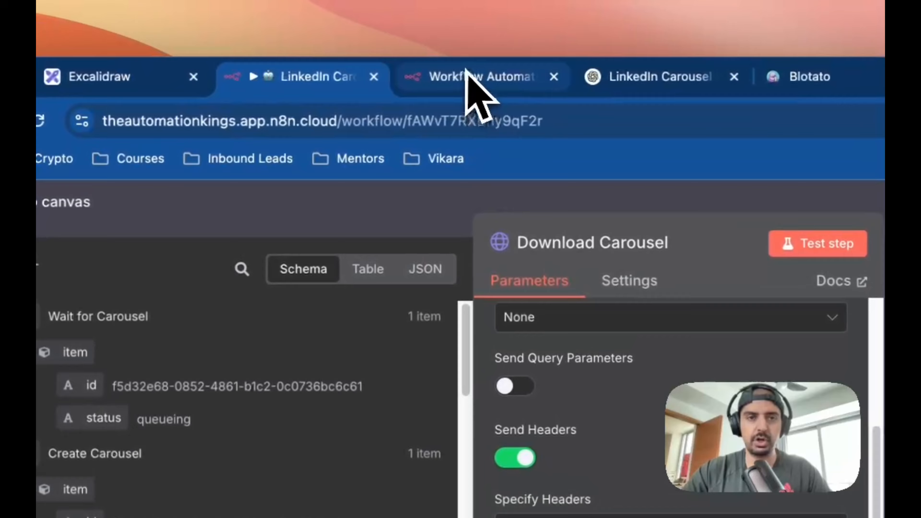
Enable Send Headers in the new HTTP Request node and name the header parameter blotato-api-key
{"action": "left_click", "coordinate": [468, 18]}
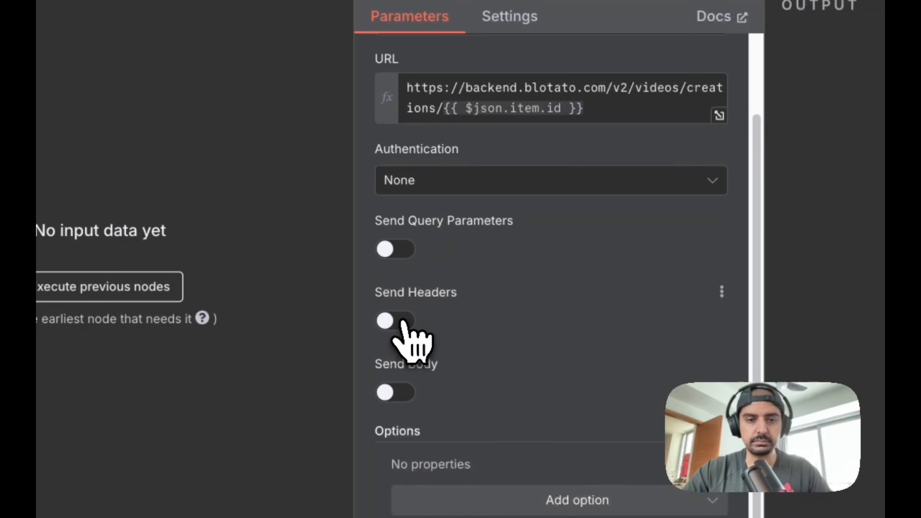
{"action": "left_click", "coordinate": [397, 322]}
{"action": "scroll", "coordinate": [483, 345], "scroll_direction": "down", "scroll_amount": 3}
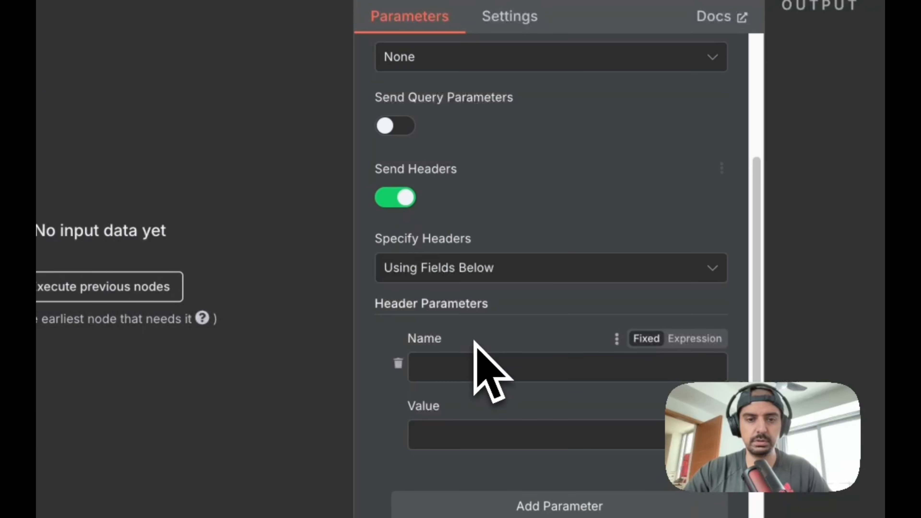
{"action": "left_click", "coordinate": [476, 365]}
{"action": "type", "text": "n"}
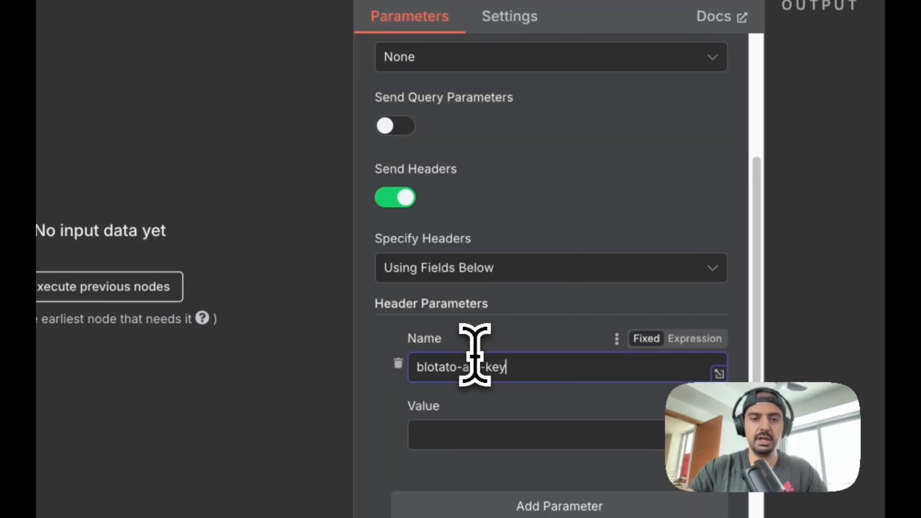
{"action": "left_click", "coordinate": [479, 434]}
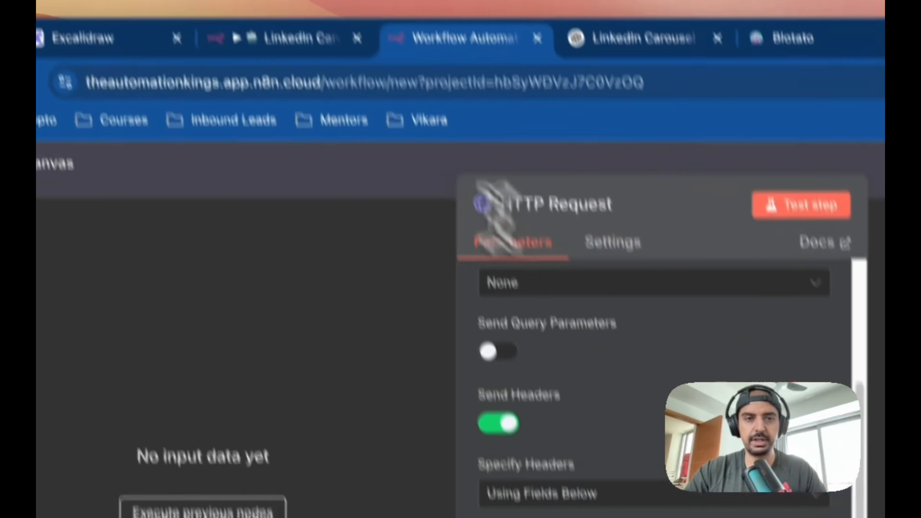
In the original Download Carousel node, look through the Set Blotato Fields input data for the API key field
{"action": "left_click", "coordinate": [438, 103]}
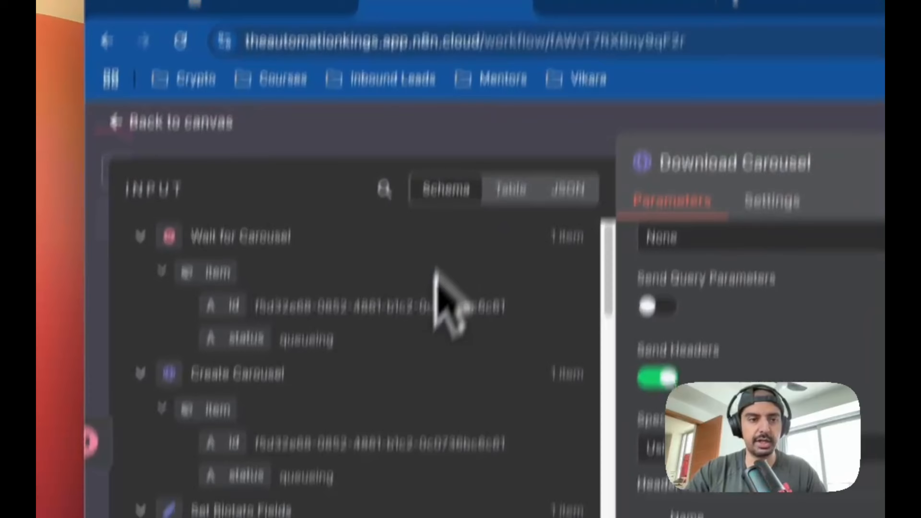
{"action": "scroll", "coordinate": [437, 283], "scroll_direction": "down", "scroll_amount": 10}
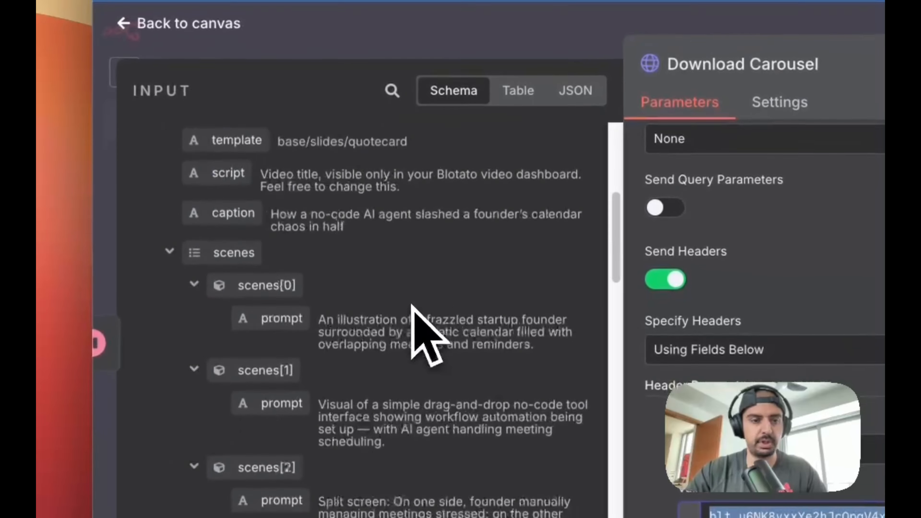
{"action": "scroll", "coordinate": [413, 403], "scroll_direction": "up", "scroll_amount": 6}
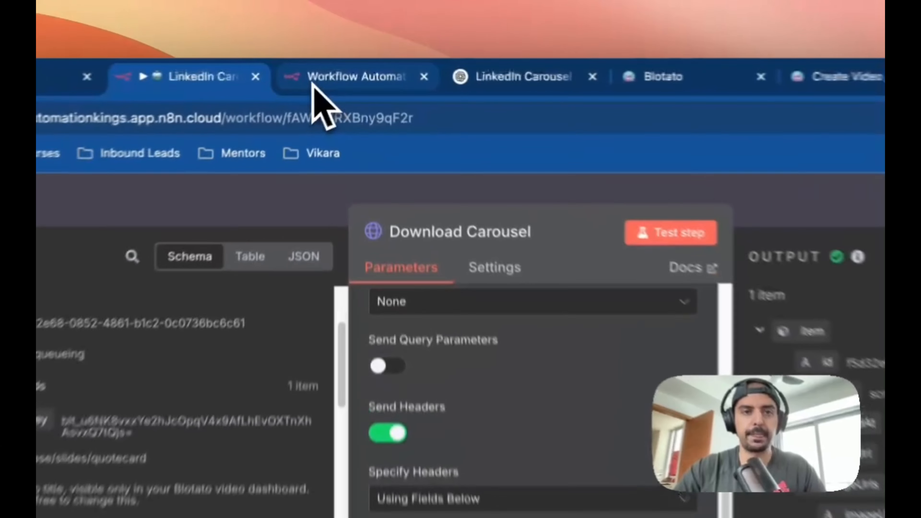
Rename the new HTTP Request node to "Download Carousel" and return to the canvas
{"action": "left_click", "coordinate": [338, 68]}
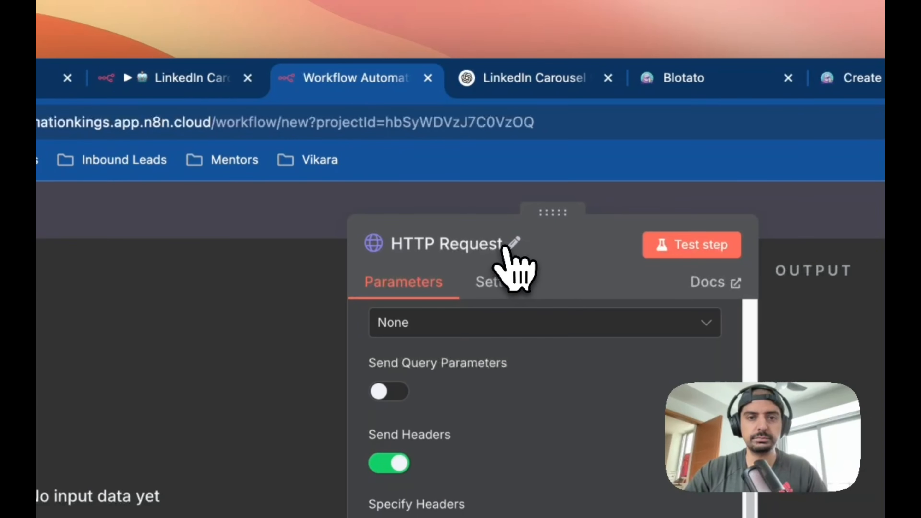
{"action": "left_click", "coordinate": [437, 151]}
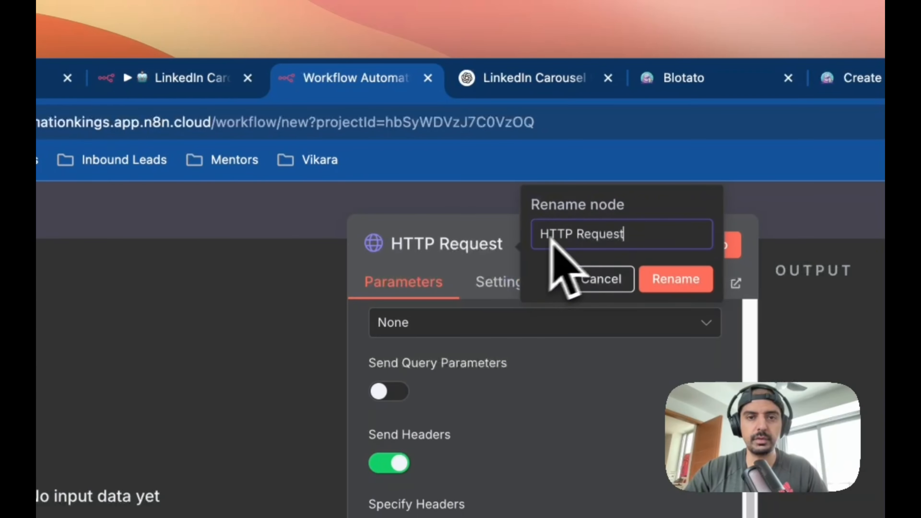
{"action": "triple_click", "coordinate": [568, 232]}
{"action": "type", "text": "Download Carousel"}
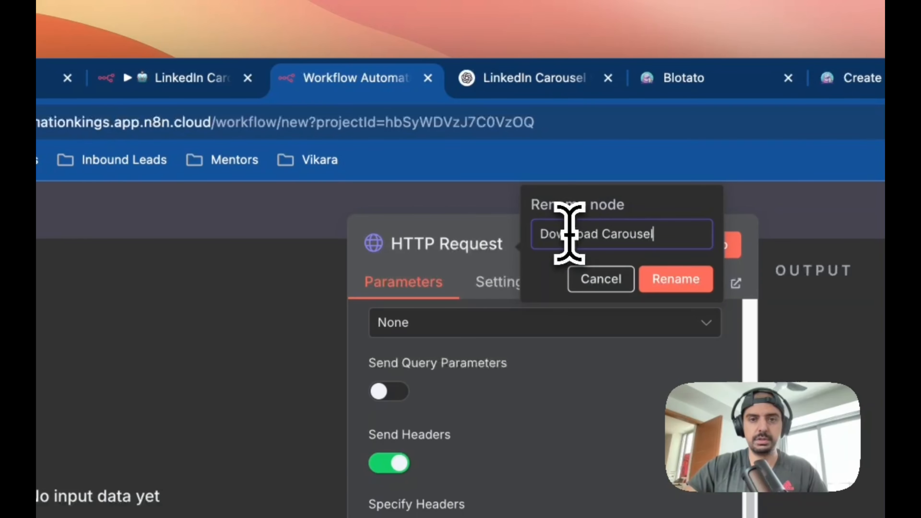
{"action": "left_click", "coordinate": [653, 283]}
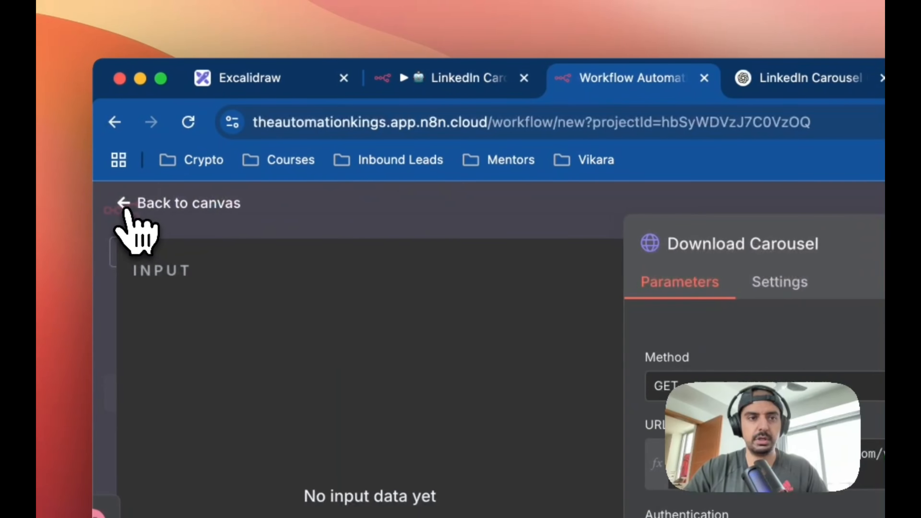
{"action": "left_click", "coordinate": [126, 212]}
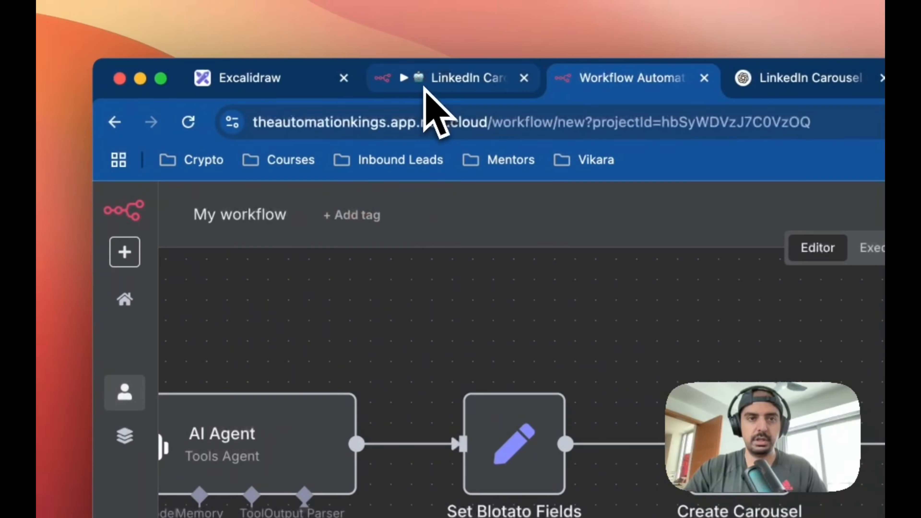
In the original workflow, leave Download Carousel and open the Post to LinkedIn node to examine its method, URL and header settings
{"action": "left_click", "coordinate": [425, 91]}
{"action": "left_click", "coordinate": [140, 205]}
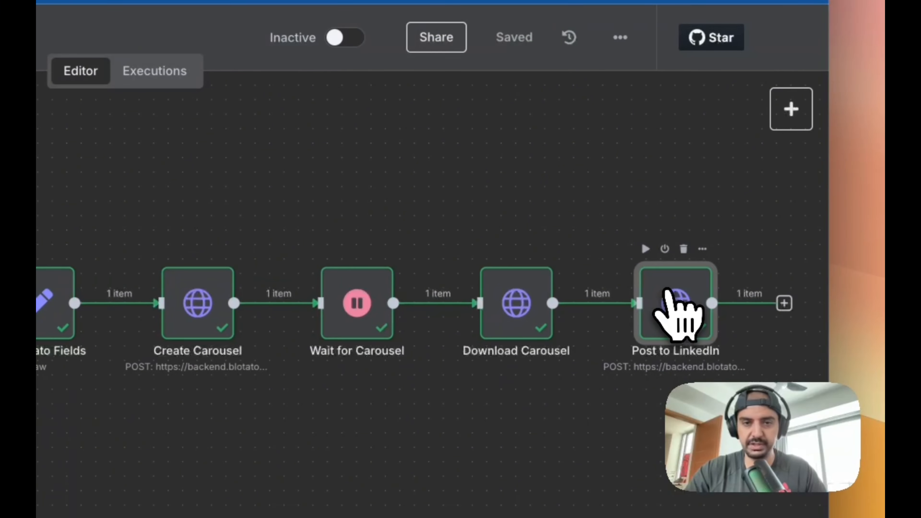
{"action": "double_click", "coordinate": [670, 302]}
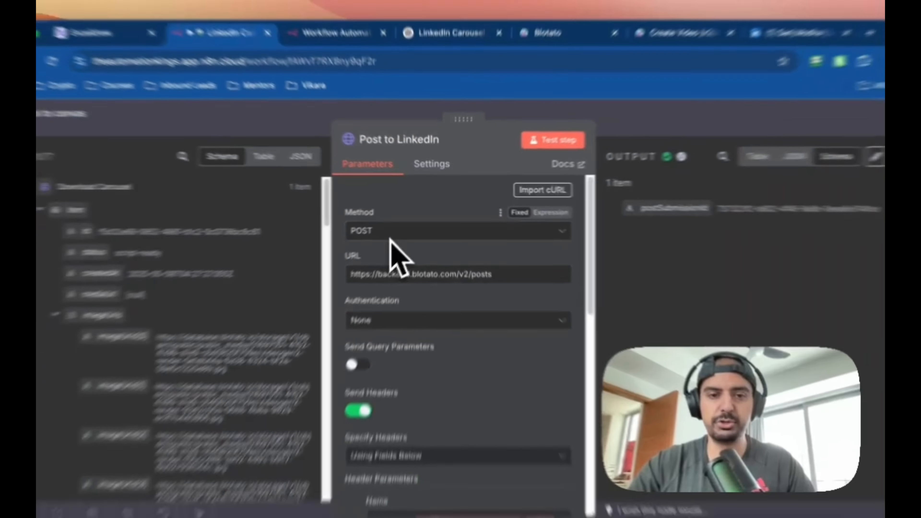
{"action": "scroll", "coordinate": [390, 239], "scroll_direction": "down", "scroll_amount": 1}
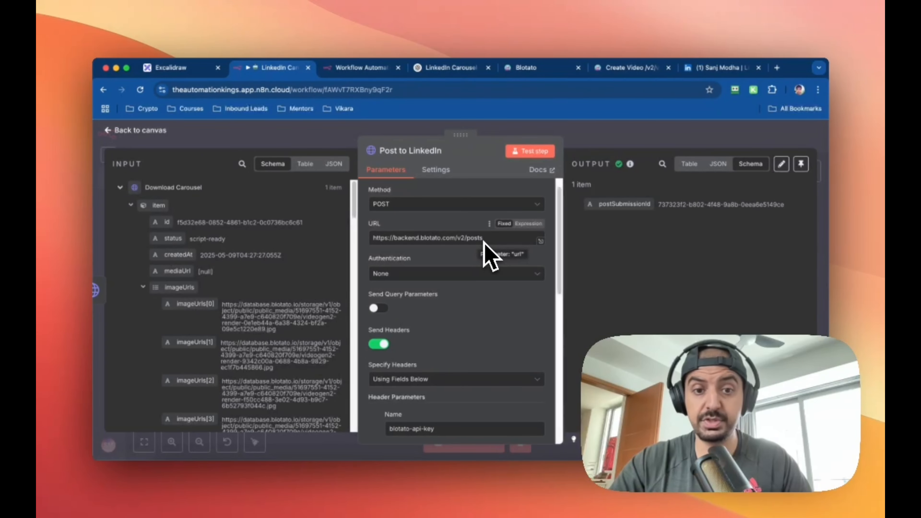
Copy the original Post to LinkedIn node's URL, and add an HTTP Request node after Download Carousel in the new workflow
{"action": "scroll", "coordinate": [484, 251], "scroll_direction": "down", "scroll_amount": 2}
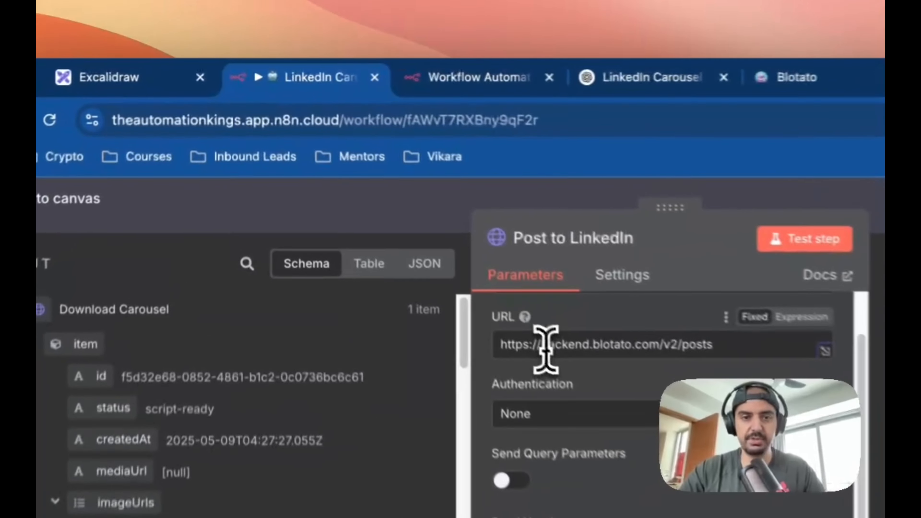
{"action": "triple_click", "coordinate": [546, 349]}
{"action": "left_click", "coordinate": [432, 82]}
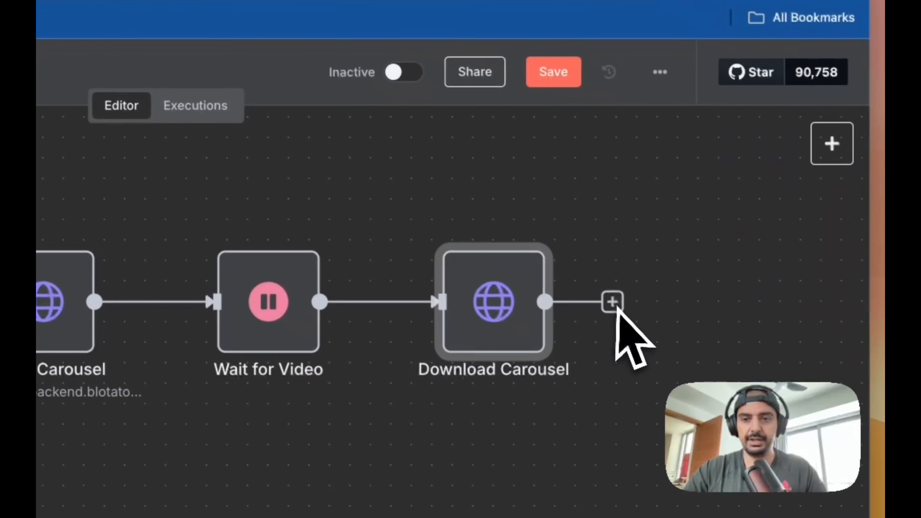
{"action": "left_click", "coordinate": [787, 376]}
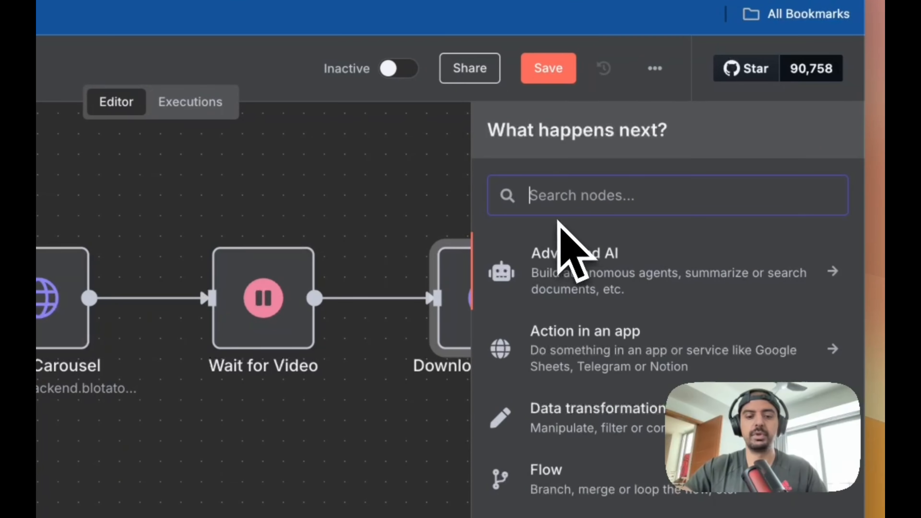
{"action": "type", "text": "http"}
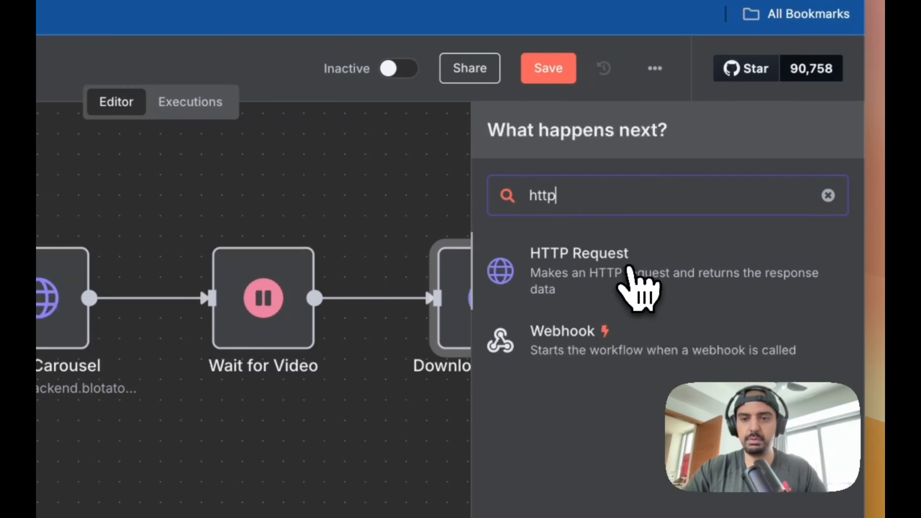
{"action": "left_click", "coordinate": [640, 290]}
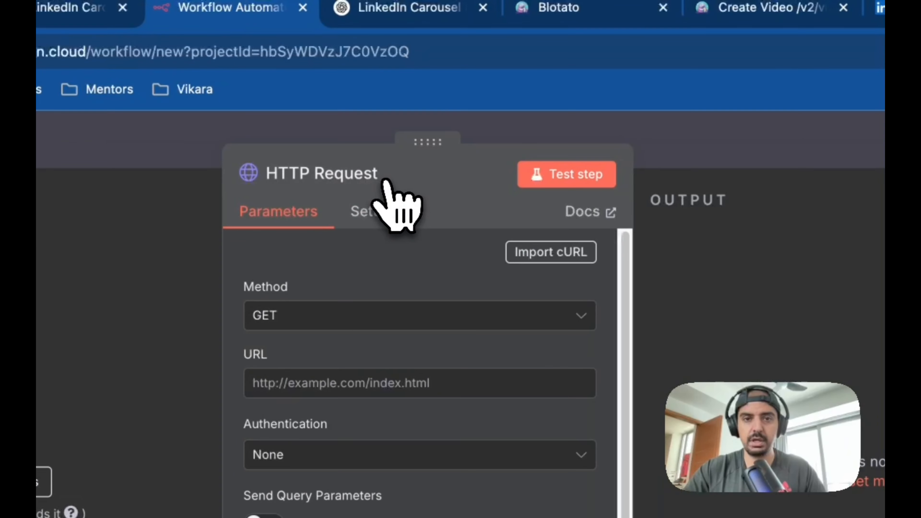
Rename the new HTTP Request node to "Post to LinkedIn"
{"action": "left_click", "coordinate": [447, 173]}
{"action": "double_click", "coordinate": [448, 161]}
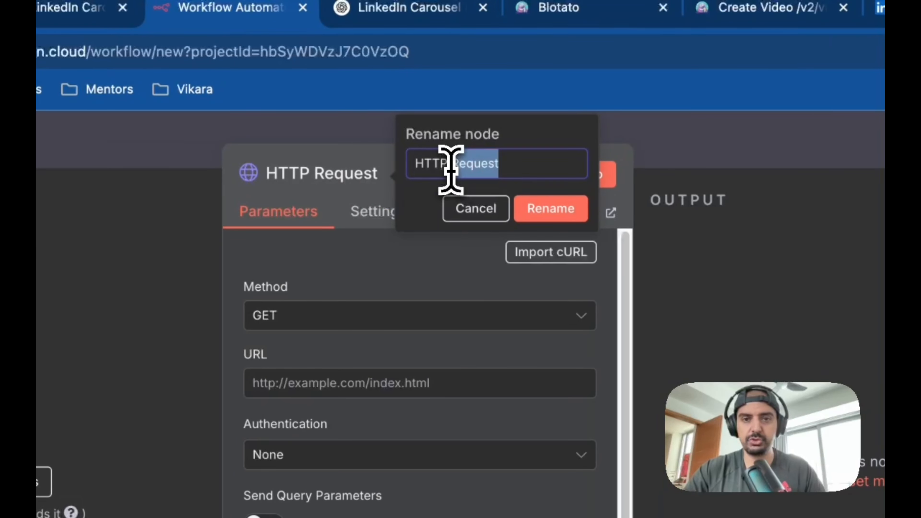
{"action": "key", "text": "super+a"}
{"action": "type", "text": "pd"}
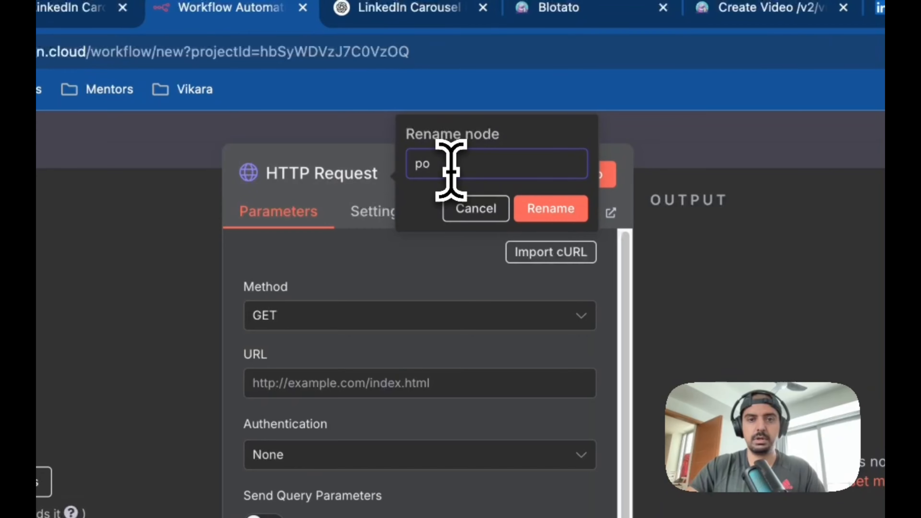
{"action": "type", "text": "Post"}
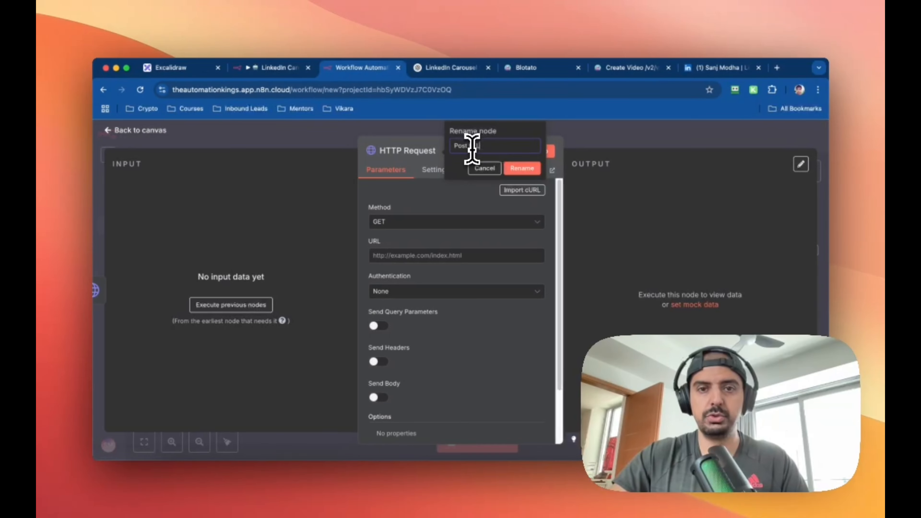
{"action": "type", "text": " to LinkedIn"}
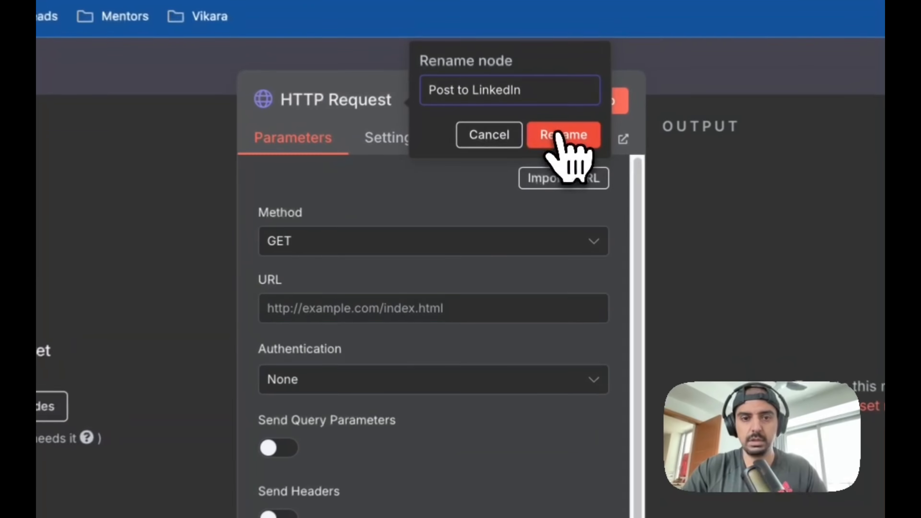
{"action": "left_click", "coordinate": [522, 168]}
{"action": "left_click", "coordinate": [365, 310]}
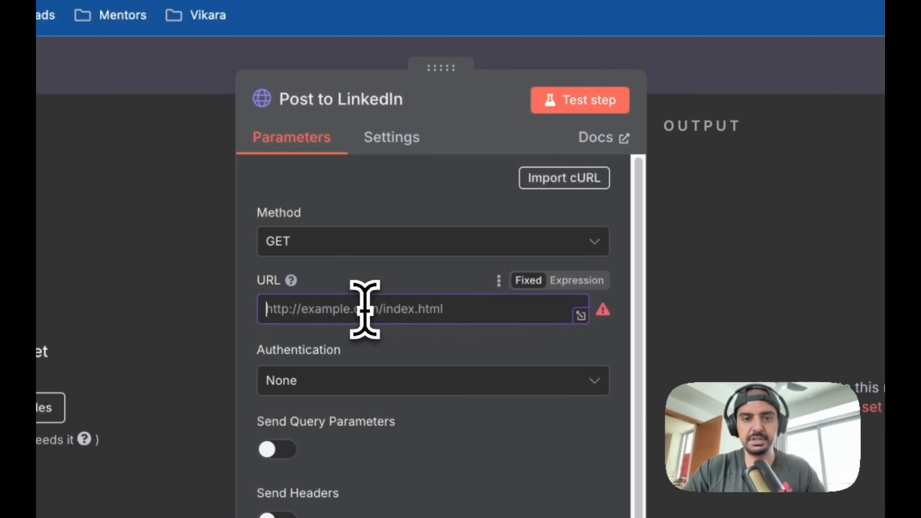
{"action": "type", "text": "https://backend.blotato.com/v2/posts"}
{"action": "scroll", "coordinate": [424, 380], "scroll_direction": "down", "scroll_amount": 5}
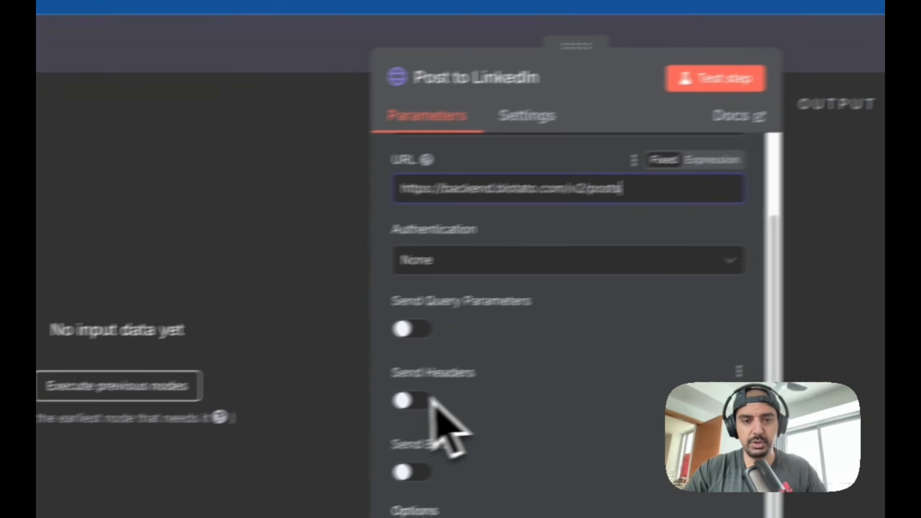
{"action": "left_click", "coordinate": [421, 400]}
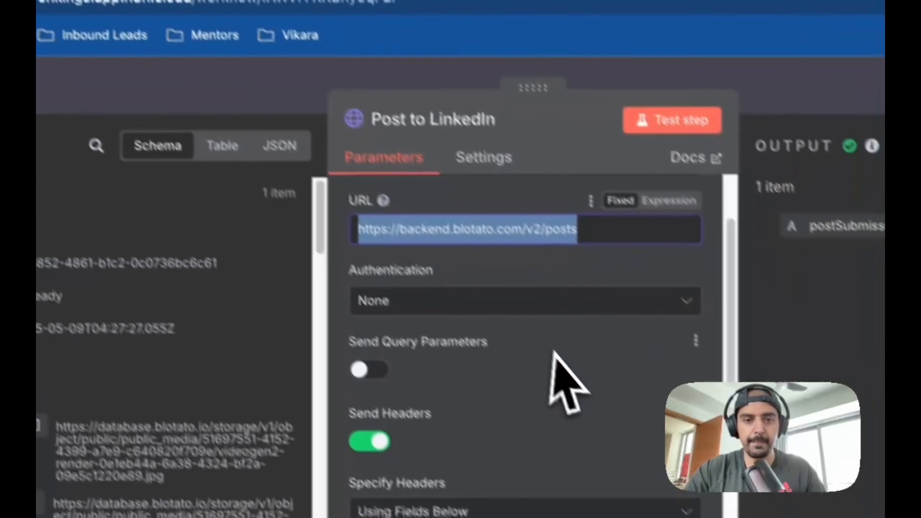
Add the header parameter blotato-api-key to the new Post to LinkedIn node, pasting the API key from the original node as its value
{"action": "scroll", "coordinate": [554, 352], "scroll_direction": "down", "scroll_amount": 5}
{"action": "scroll", "coordinate": [549, 354], "scroll_direction": "down", "scroll_amount": 3}
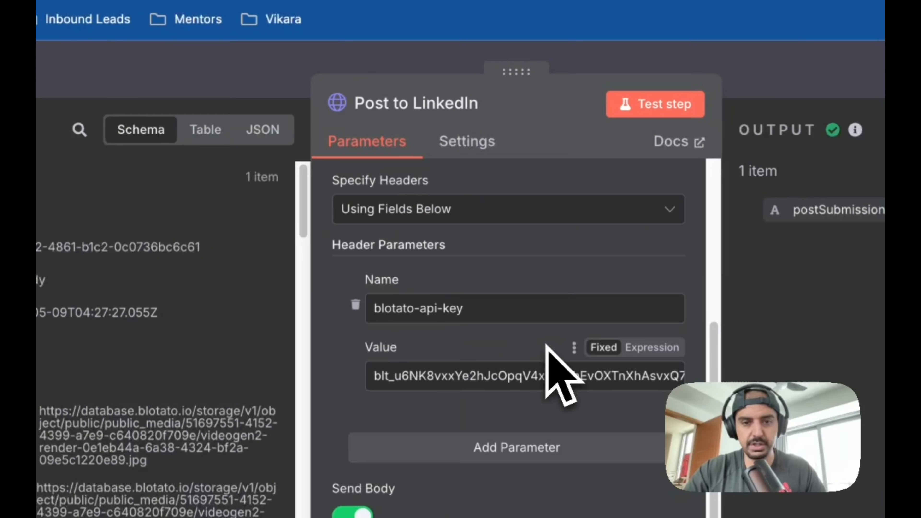
{"action": "triple_click", "coordinate": [497, 376]}
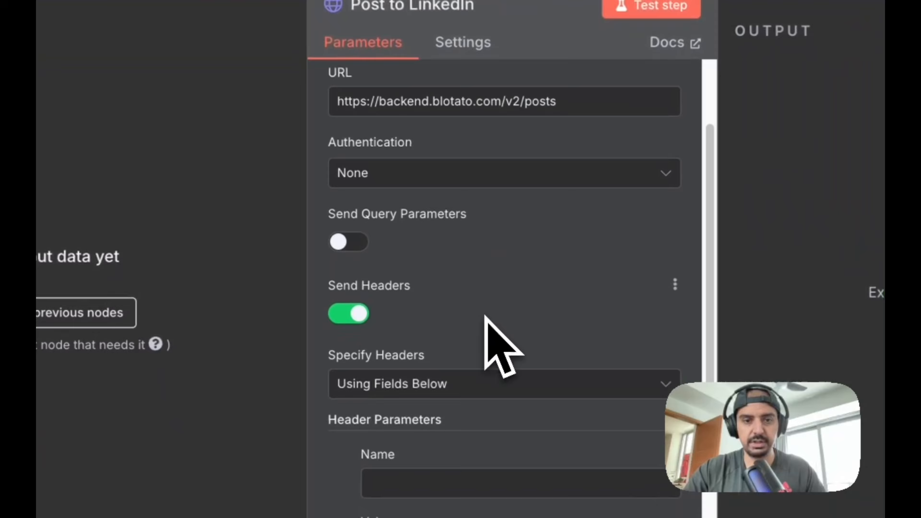
{"action": "scroll", "coordinate": [493, 339], "scroll_direction": "down", "scroll_amount": 4}
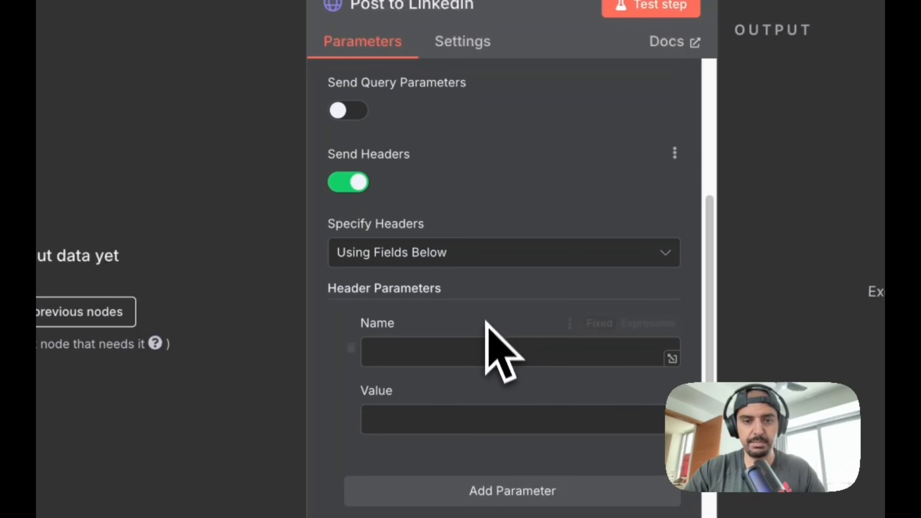
{"action": "left_click", "coordinate": [476, 356]}
{"action": "type", "text": "blotato-api-key"}
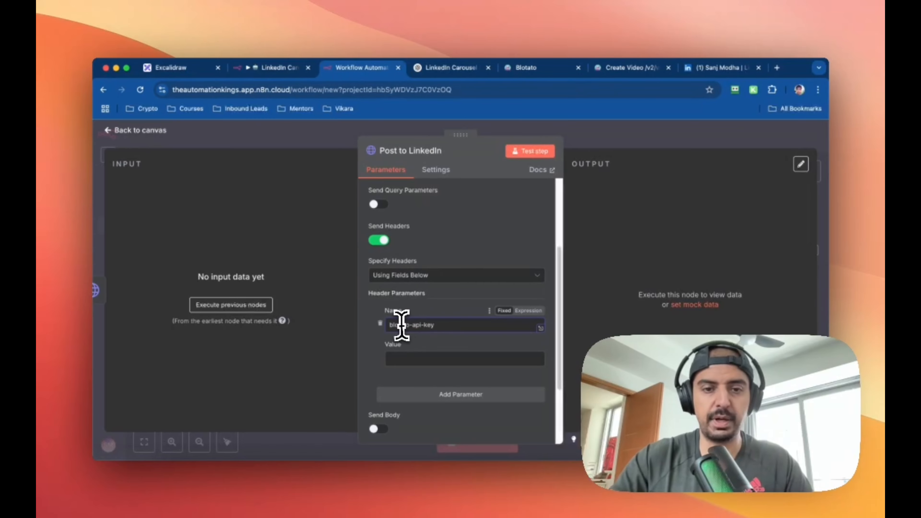
{"action": "left_click", "coordinate": [414, 359]}
{"action": "key", "text": "cmd+v"}
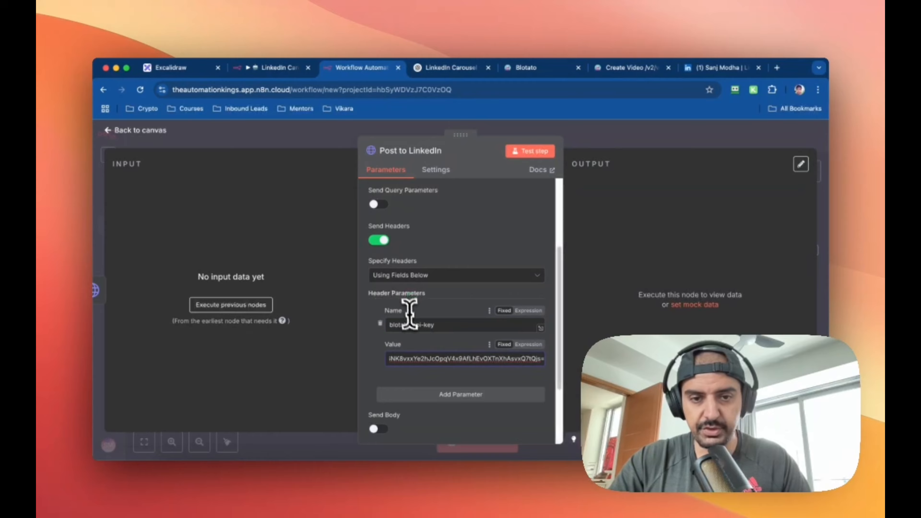
In the original Post to LinkedIn node, open the JSON body expression in the expanded editor
{"action": "scroll", "coordinate": [447, 323], "scroll_direction": "down", "scroll_amount": 4}
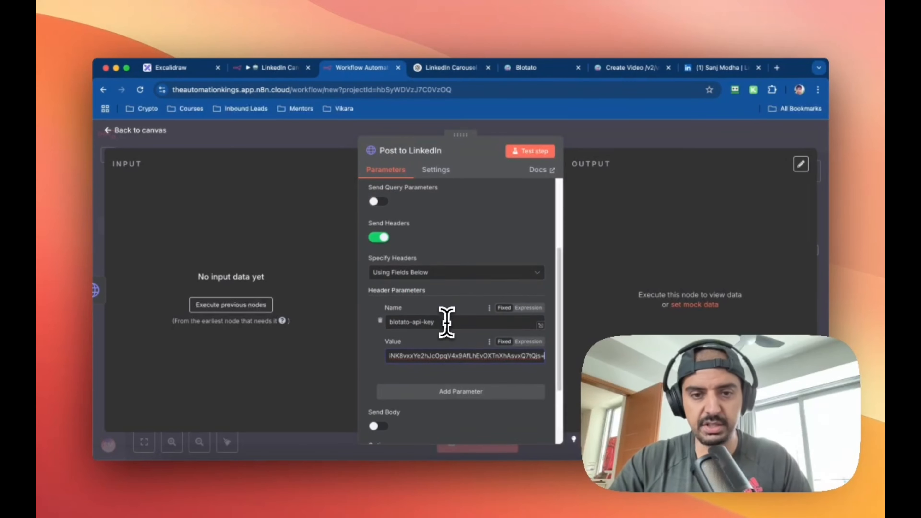
{"action": "left_click", "coordinate": [291, 70]}
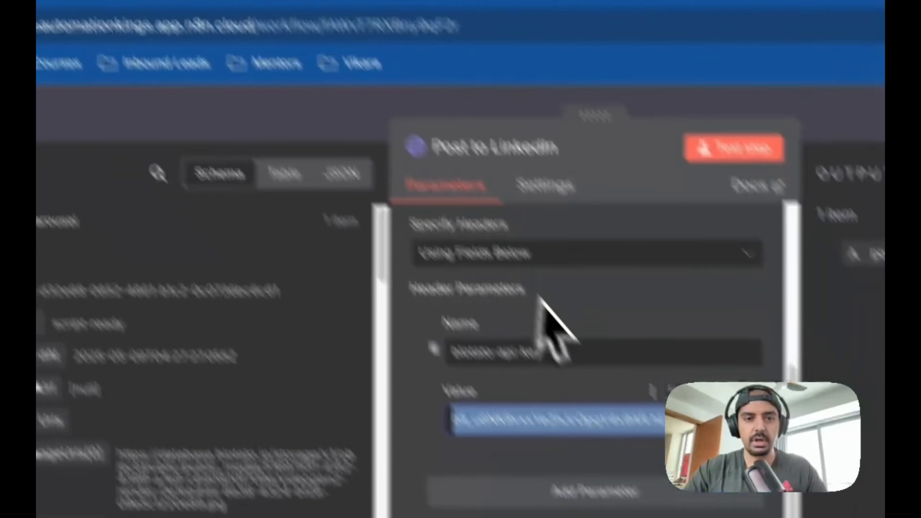
{"action": "scroll", "coordinate": [693, 468], "scroll_direction": "down", "scroll_amount": 5}
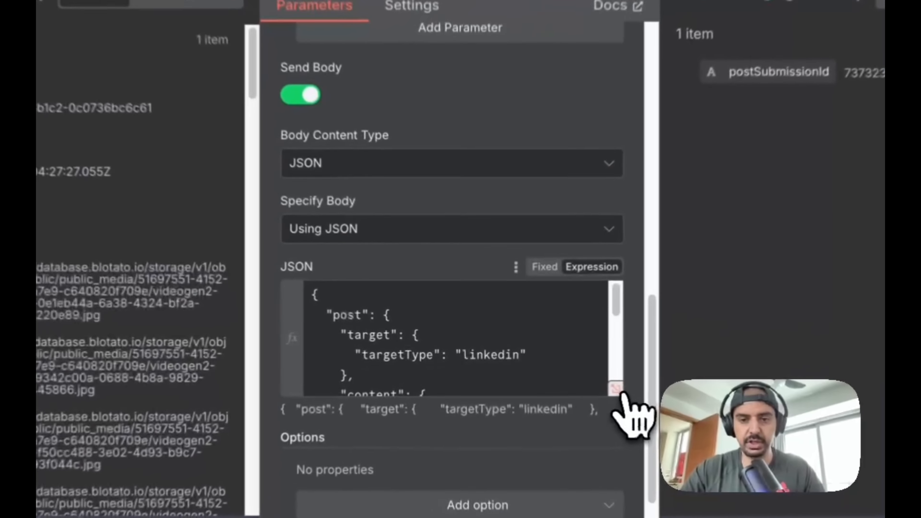
{"action": "left_click", "coordinate": [541, 366]}
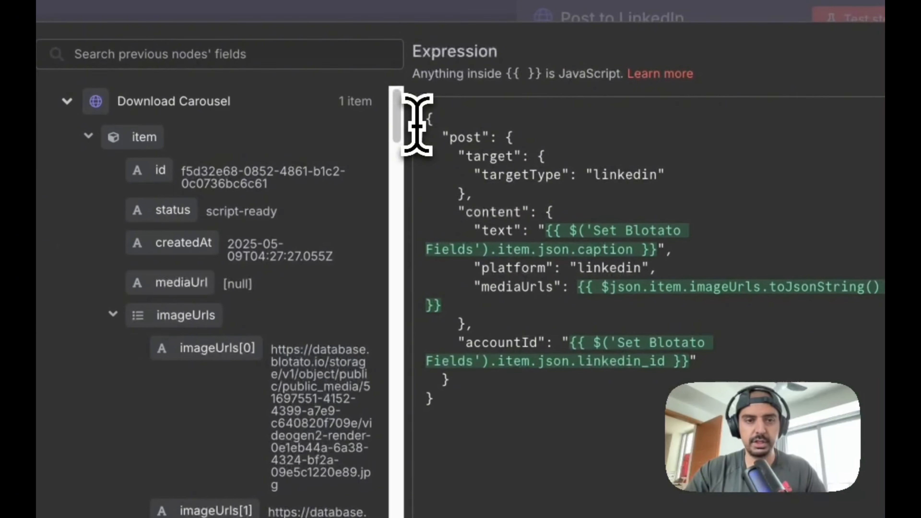
{"action": "left_click_drag", "start_coordinate": [418, 123], "coordinate": [507, 417]}
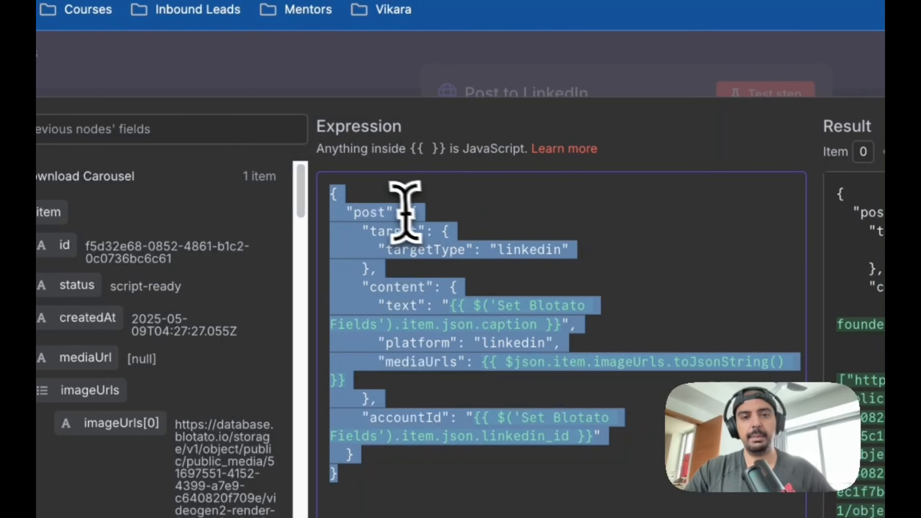
{"action": "left_click", "coordinate": [530, 212]}
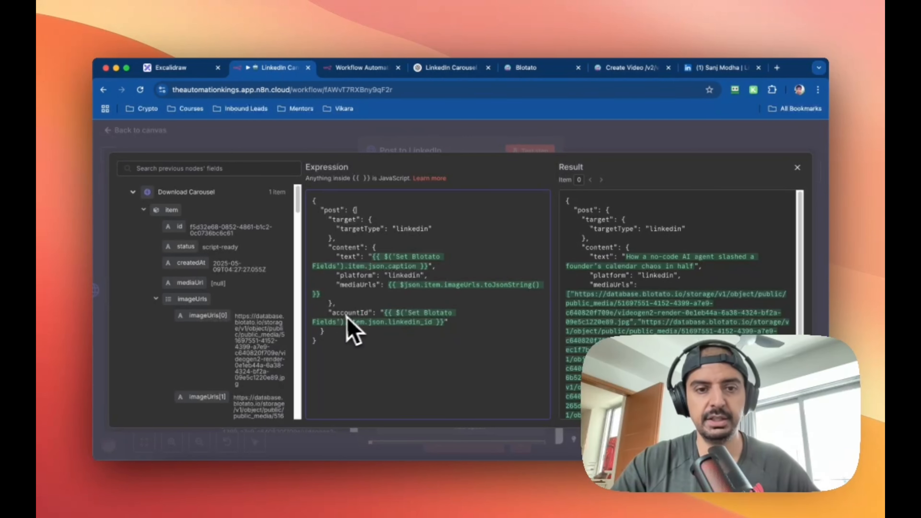
Examine where the JSON body's caption, platform, mediaUrls and accountId come from among the Set Blotato Fields and Download Carousel data, and how they resolve
{"action": "scroll", "coordinate": [226, 299], "scroll_direction": "down", "scroll_amount": 10}
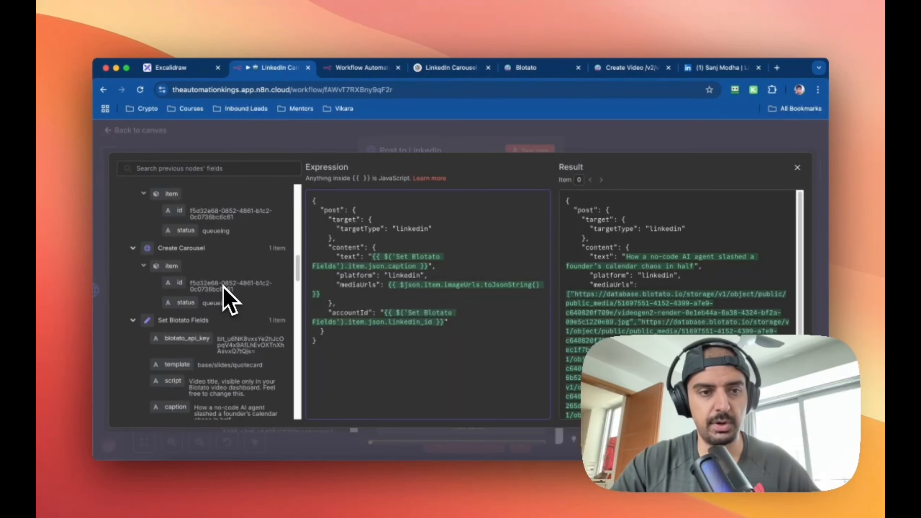
{"action": "scroll", "coordinate": [222, 292], "scroll_direction": "down", "scroll_amount": 5}
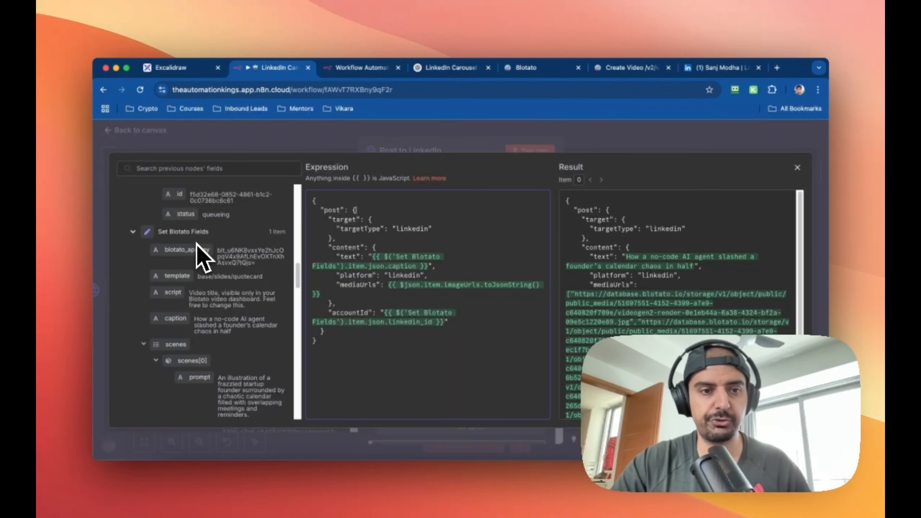
{"action": "scroll", "coordinate": [212, 289], "scroll_direction": "down", "scroll_amount": 10}
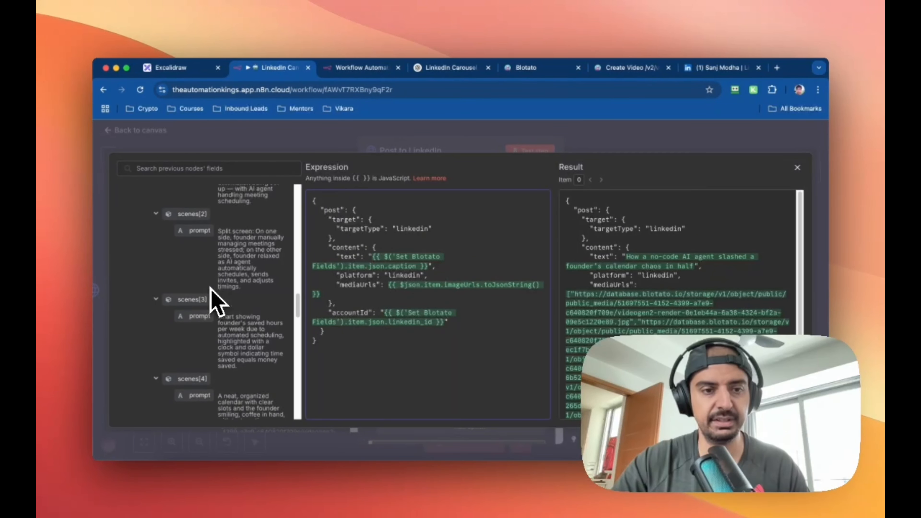
{"action": "scroll", "coordinate": [217, 303], "scroll_direction": "down", "scroll_amount": 10}
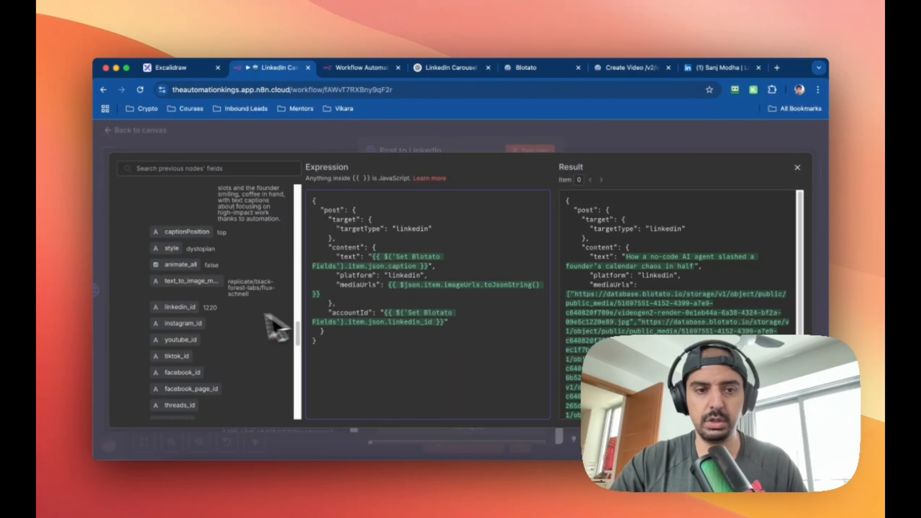
{"action": "scroll", "coordinate": [737, 295], "scroll_direction": "down", "scroll_amount": 4}
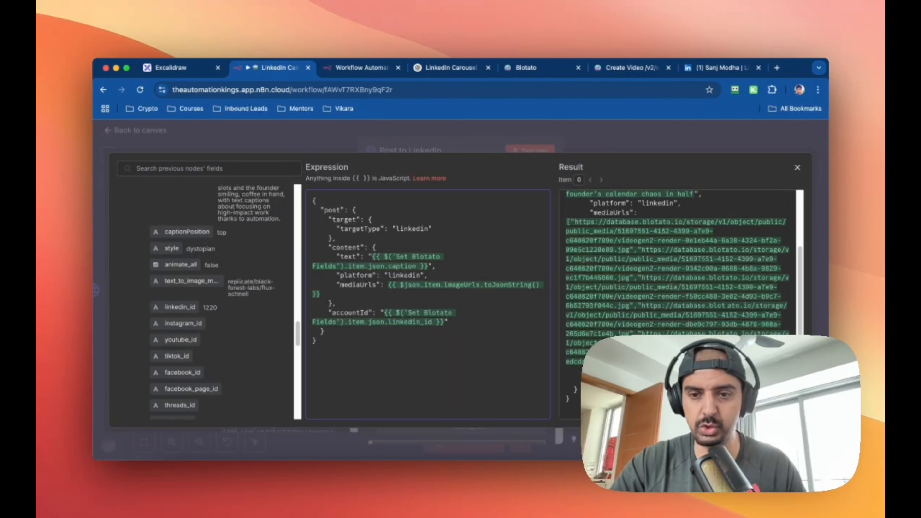
{"action": "scroll", "coordinate": [689, 319], "scroll_direction": "up", "scroll_amount": 2}
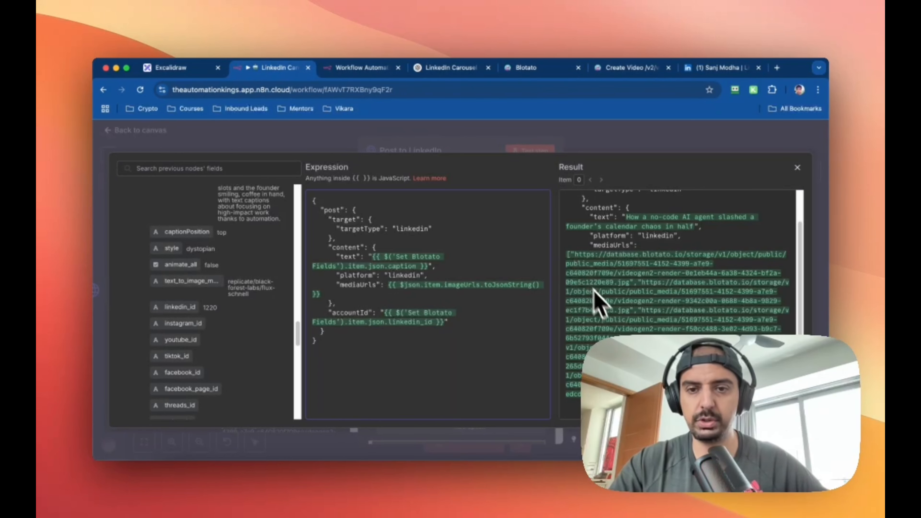
{"action": "scroll", "coordinate": [243, 261], "scroll_direction": "up", "scroll_amount": 10}
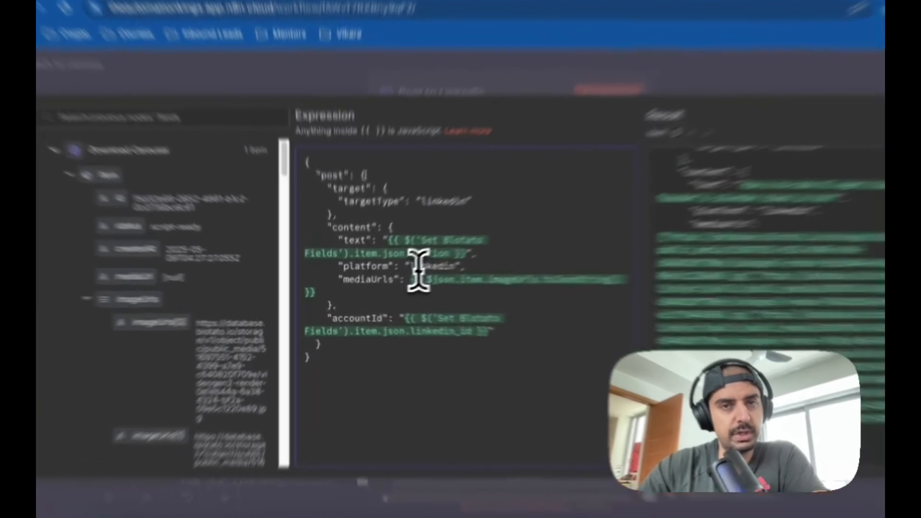
{"action": "double_click", "coordinate": [397, 277]}
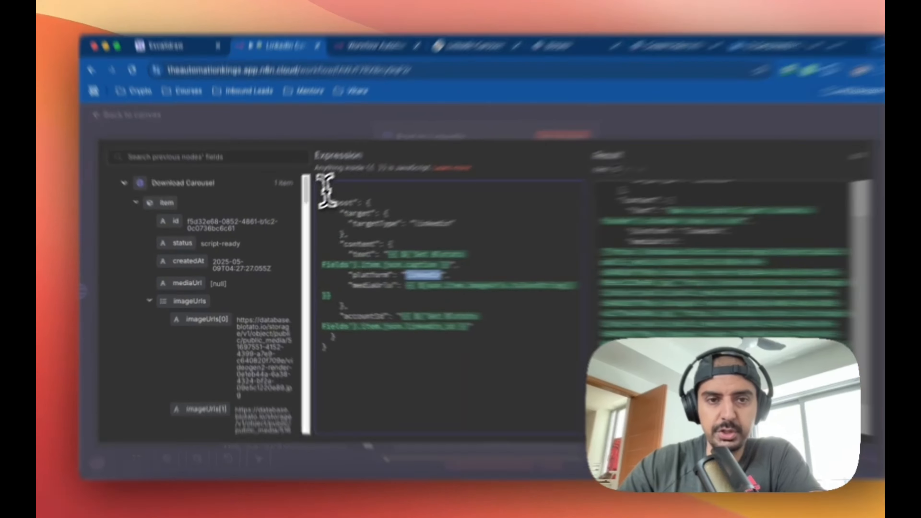
Copy the entire JSON body expression of the original Post to LinkedIn node and close the expression editor
{"action": "key", "text": "super+a"}
{"action": "key", "text": "ctrl+c"}
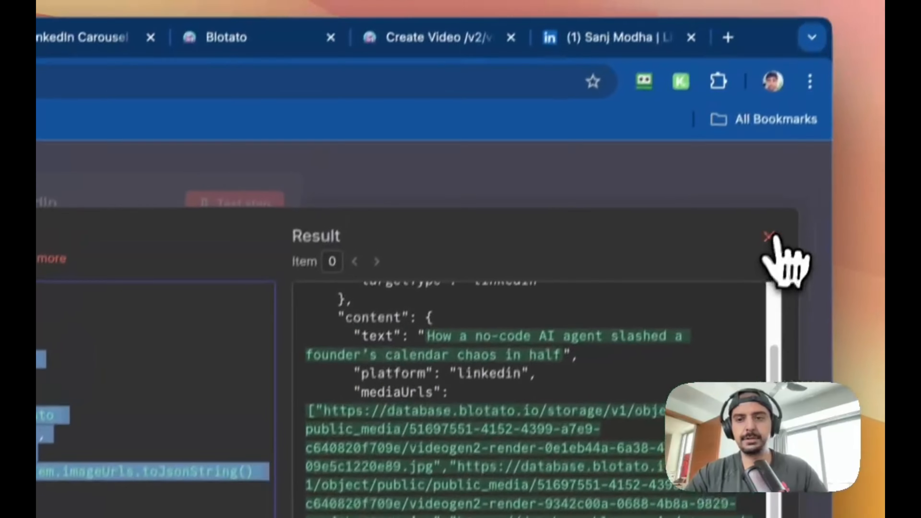
{"action": "left_click", "coordinate": [772, 241]}
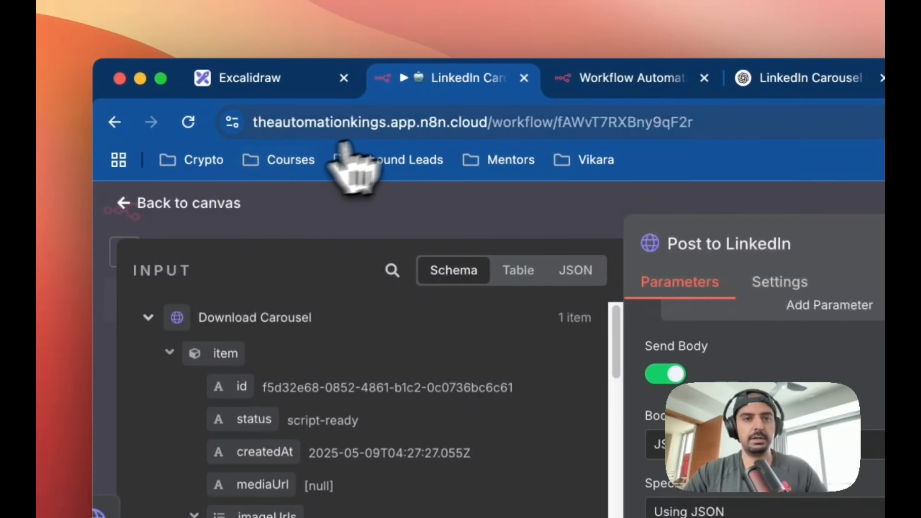
Enable Send Body in the new workflow's Post to LinkedIn node
{"action": "left_click", "coordinate": [435, 82]}
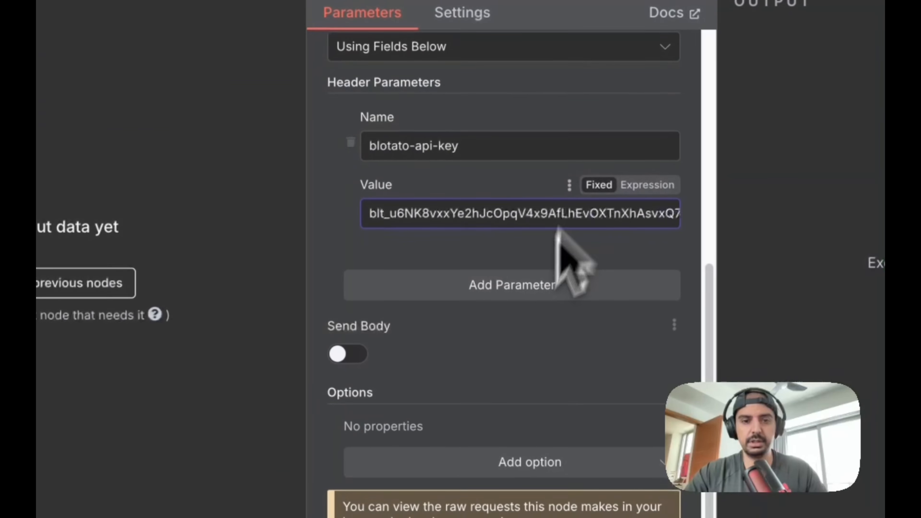
{"action": "left_click", "coordinate": [353, 339]}
{"action": "scroll", "coordinate": [486, 392], "scroll_direction": "down", "scroll_amount": 3}
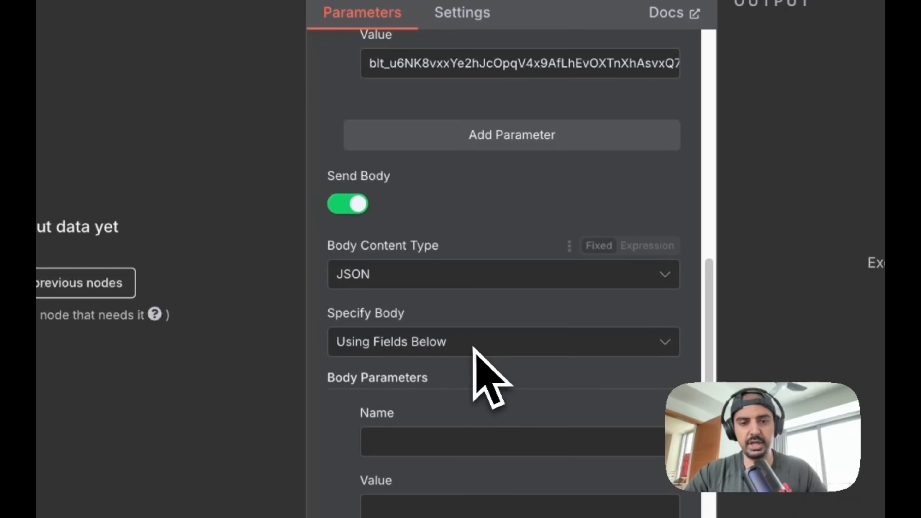
Specify the new Post to LinkedIn node's body using JSON, paste the copied body as an expression, and return to the full workflow canvas
{"action": "left_click", "coordinate": [469, 345]}
{"action": "left_click", "coordinate": [445, 430]}
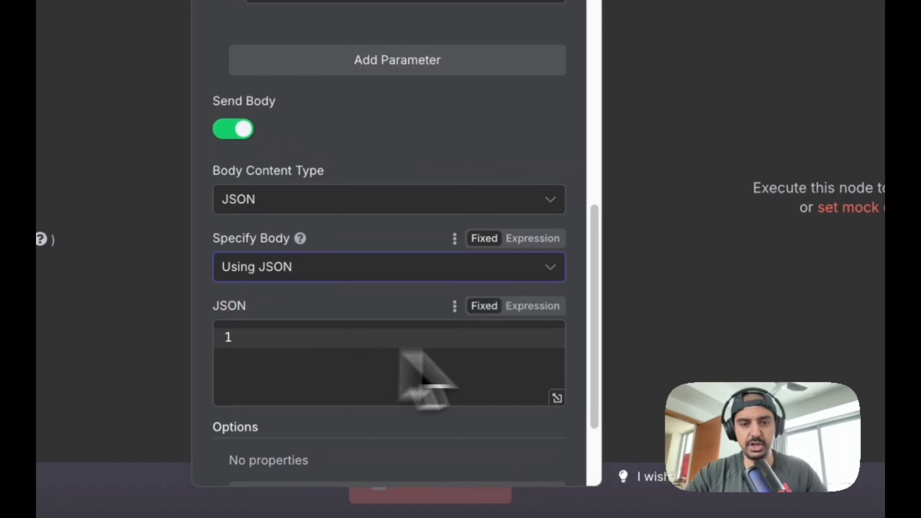
{"action": "left_click", "coordinate": [532, 309]}
{"action": "left_click", "coordinate": [558, 342]}
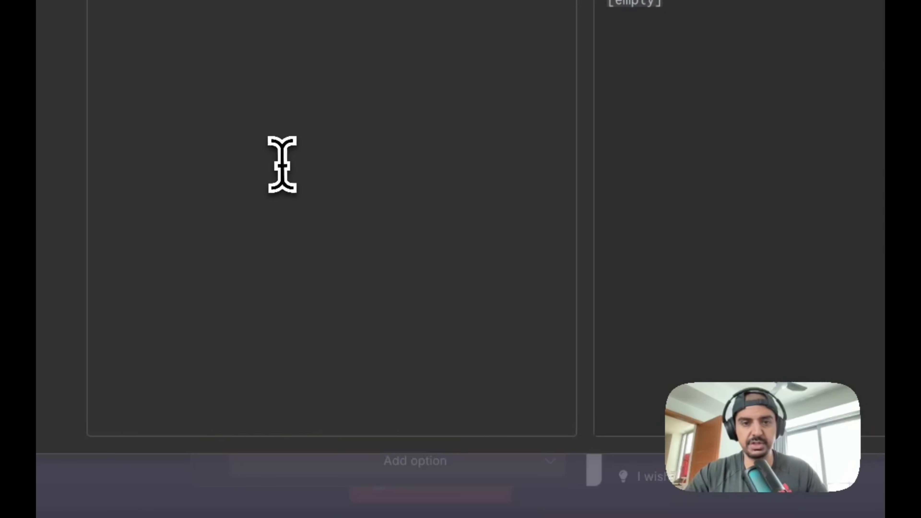
{"action": "key", "text": "ctrl+v"}
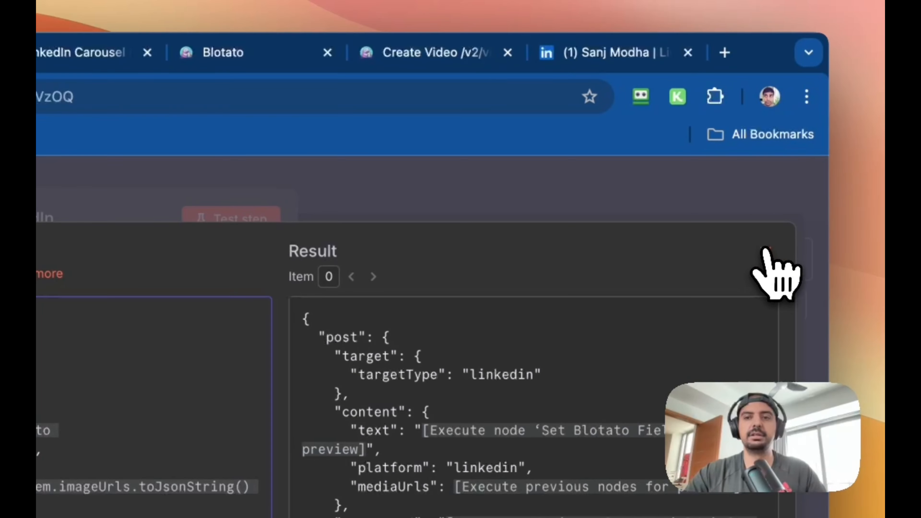
{"action": "left_click", "coordinate": [768, 251]}
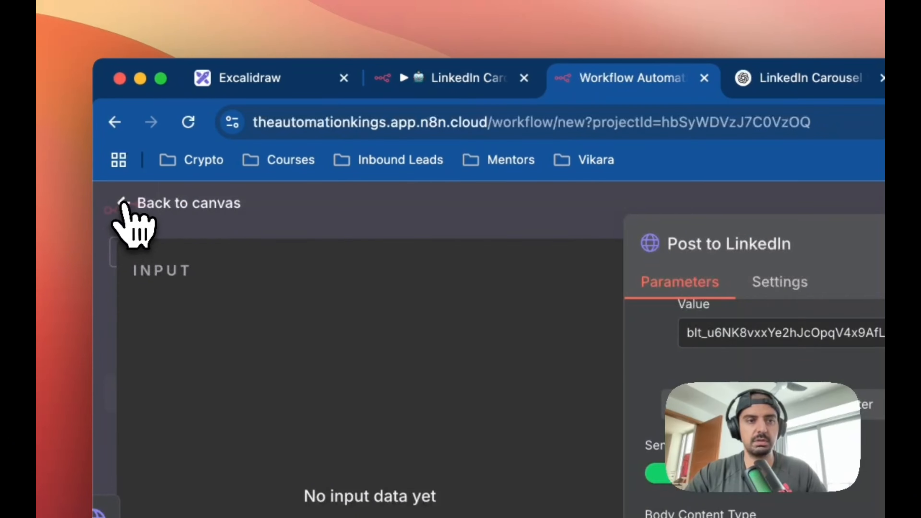
{"action": "left_click", "coordinate": [124, 203]}
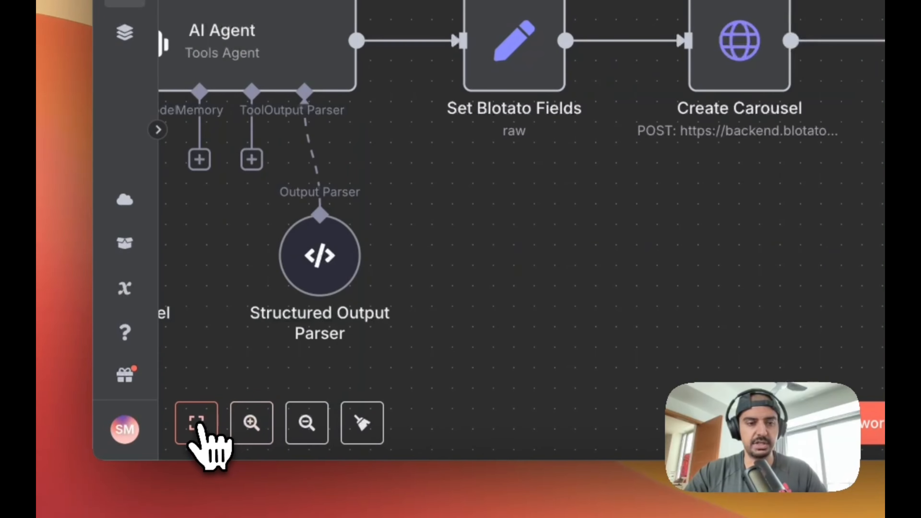
{"action": "left_click", "coordinate": [198, 424]}
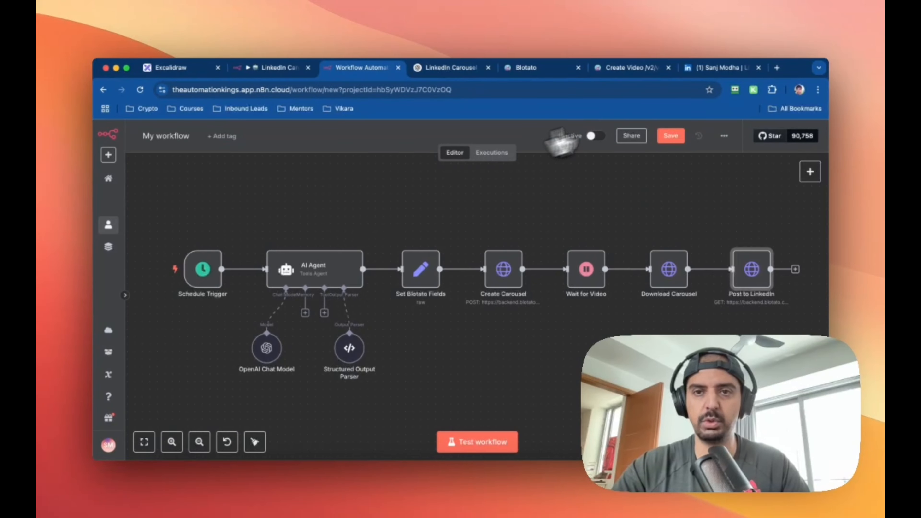
Switch to the Excalidraw board and draw green freehand check marks beside the "Sign up to Blotato" and "Start posting" items
{"action": "left_click", "coordinate": [205, 69]}
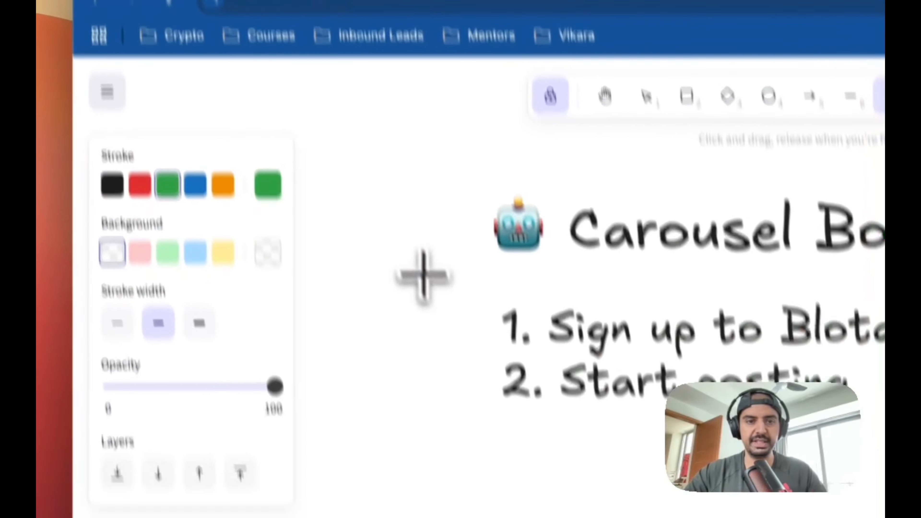
{"action": "mouse_move", "coordinate": [413, 291]}
{"action": "left_mouse_down"}
{"action": "mouse_move", "coordinate": [454, 344]}
{"action": "mouse_move", "coordinate": [523, 293]}
{"action": "left_mouse_up"}
{"action": "left_click_drag", "start_coordinate": [419, 351], "coordinate": [457, 376]}
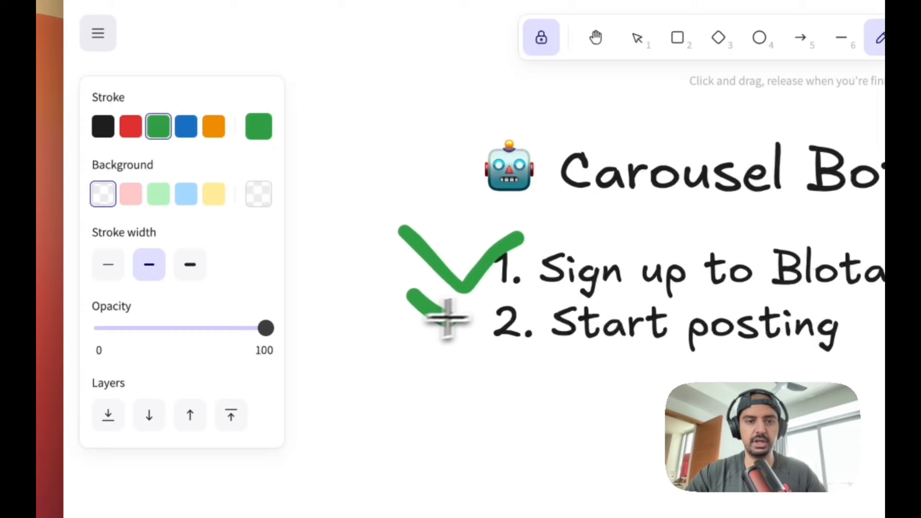
{"action": "left_click_drag", "start_coordinate": [447, 318], "coordinate": [481, 291]}
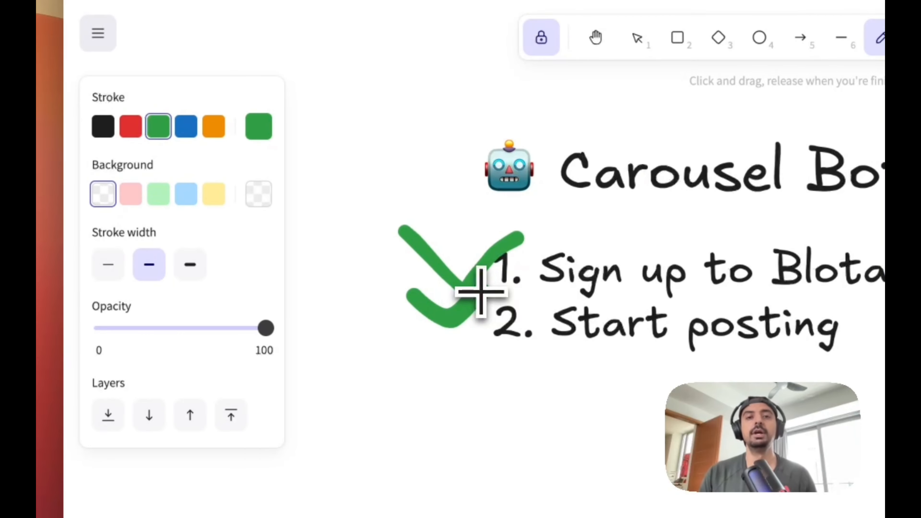